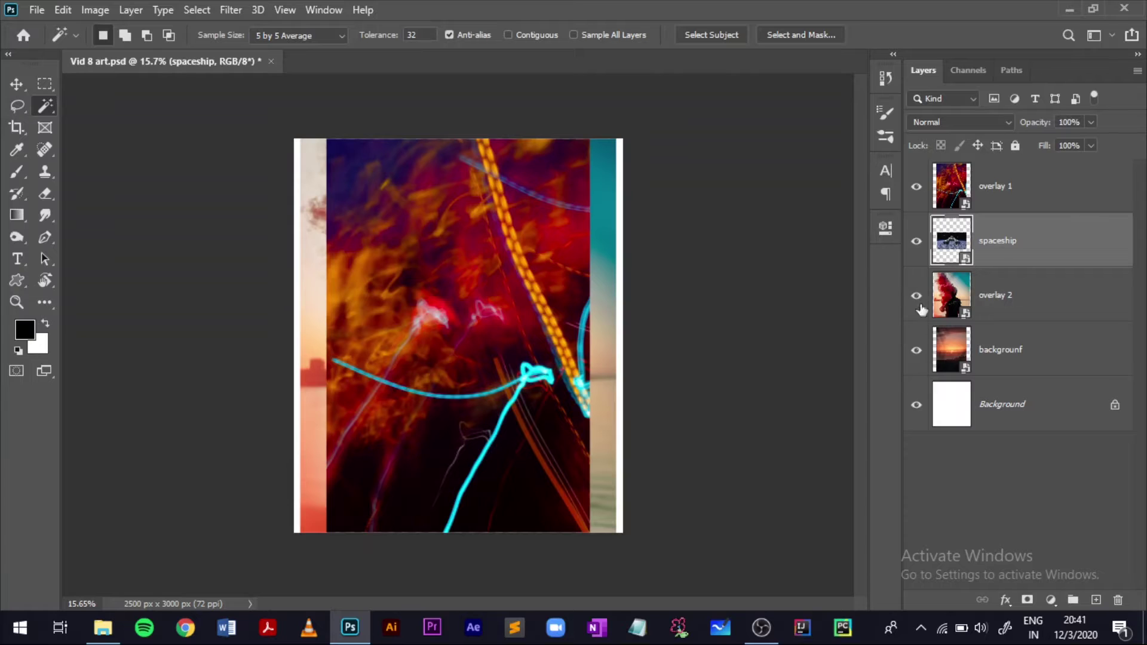
Step: Hide the overlay and spaceship layers and stretch the backgrounf layer to full canvas width
{"action": "left_click_drag", "start_coordinate": [916, 295], "coordinate": [916, 185]}
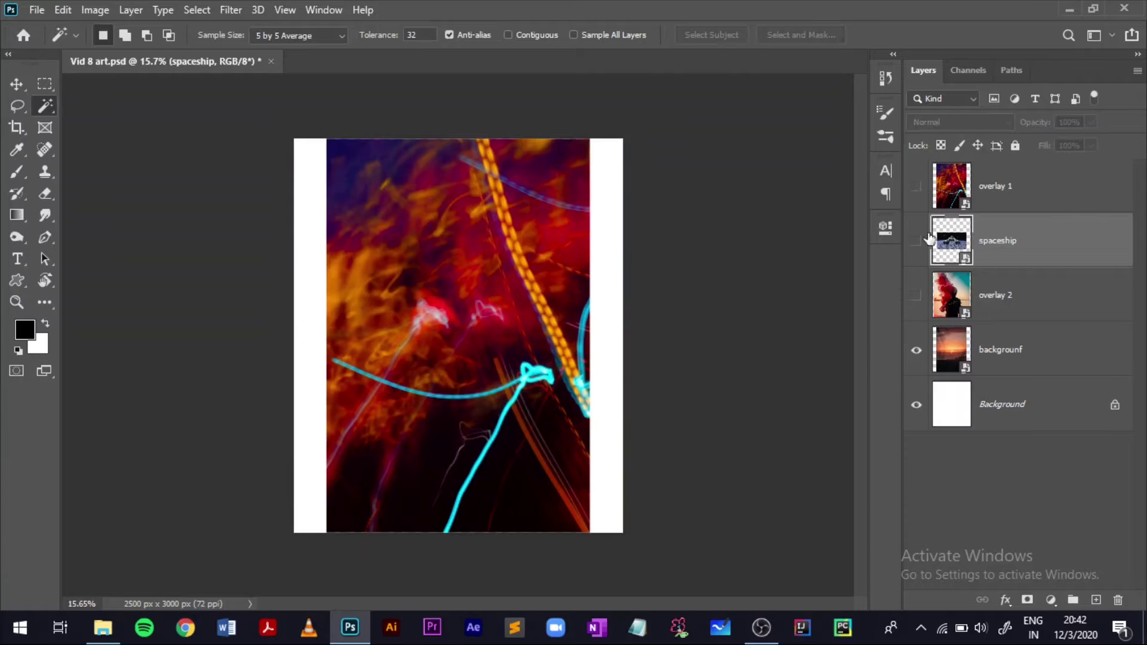
{"action": "left_click", "coordinate": [1010, 349]}
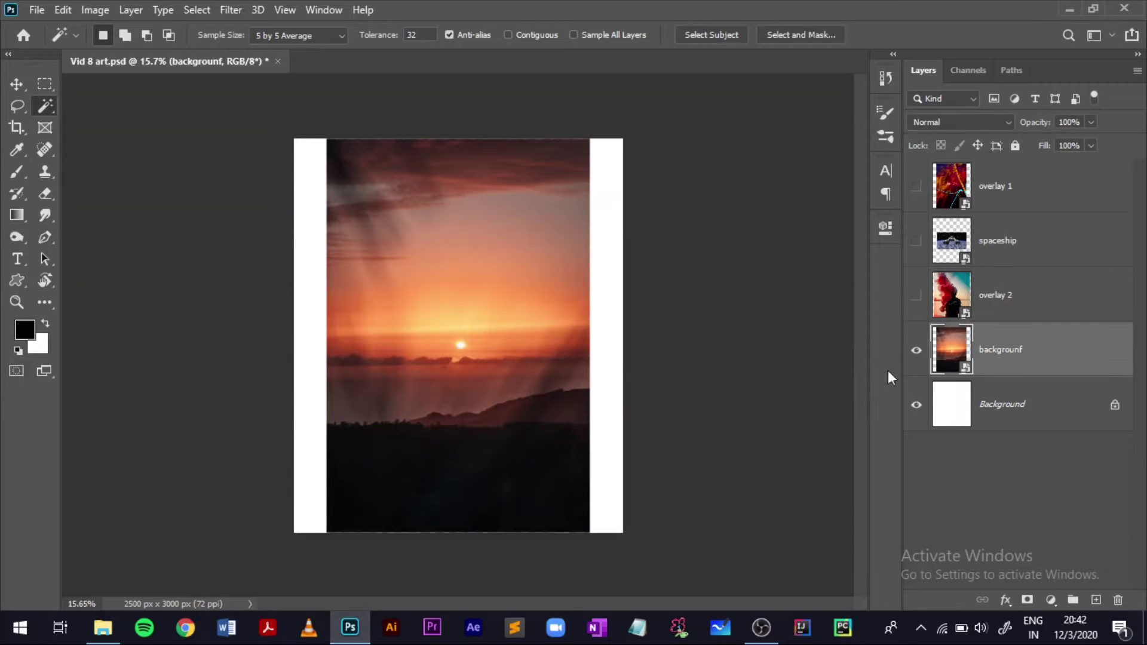
{"action": "key", "text": "ctrl+t"}
{"action": "left_click_drag", "start_coordinate": [589, 334], "coordinate": [623, 335]}
{"action": "key", "text": "Return"}
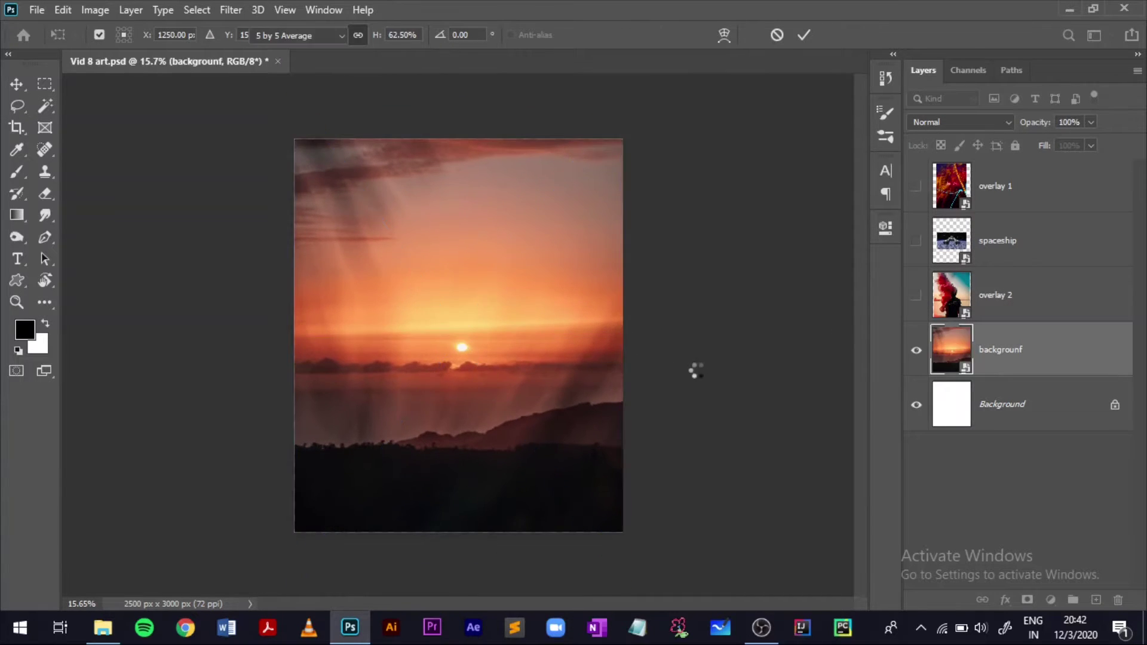
Step: Make the spaceship layer visible again and select it
{"action": "scroll", "coordinate": [512, 346], "scroll_direction": "up", "scroll_amount": 2}
{"action": "scroll", "coordinate": [486, 358], "scroll_direction": "down", "scroll_amount": 2}
{"action": "scroll", "coordinate": [486, 358], "scroll_direction": "down", "scroll_amount": 1}
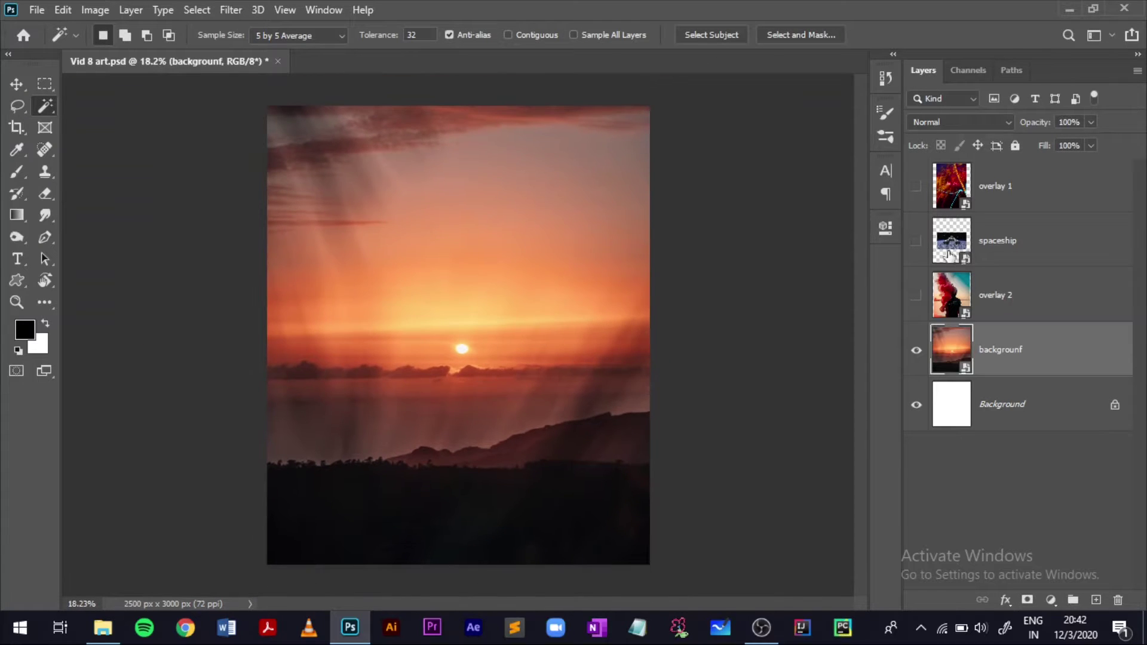
{"action": "left_click", "coordinate": [950, 256]}
{"action": "left_click", "coordinate": [916, 241]}
{"action": "scroll", "coordinate": [519, 341], "scroll_direction": "up", "scroll_amount": 1}
{"action": "scroll", "coordinate": [519, 340], "scroll_direction": "up", "scroll_amount": 2}
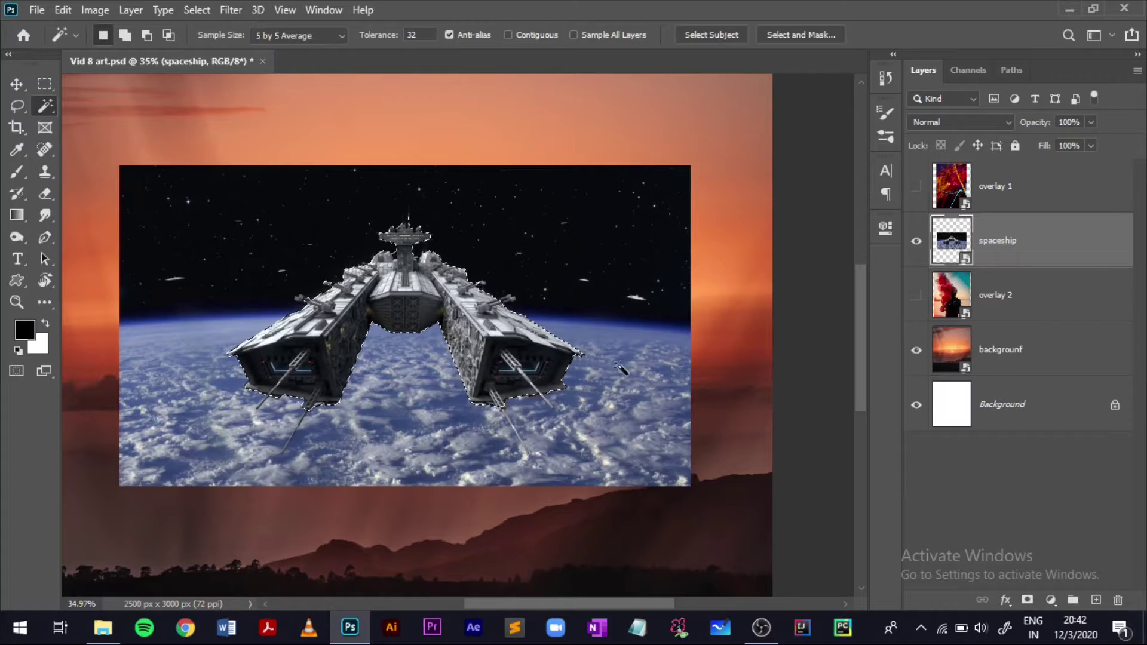
Step: Check the ship selection in Quick Mask, brush-refine it in Select and Mask, output a layer mask
{"action": "key", "text": "q"}
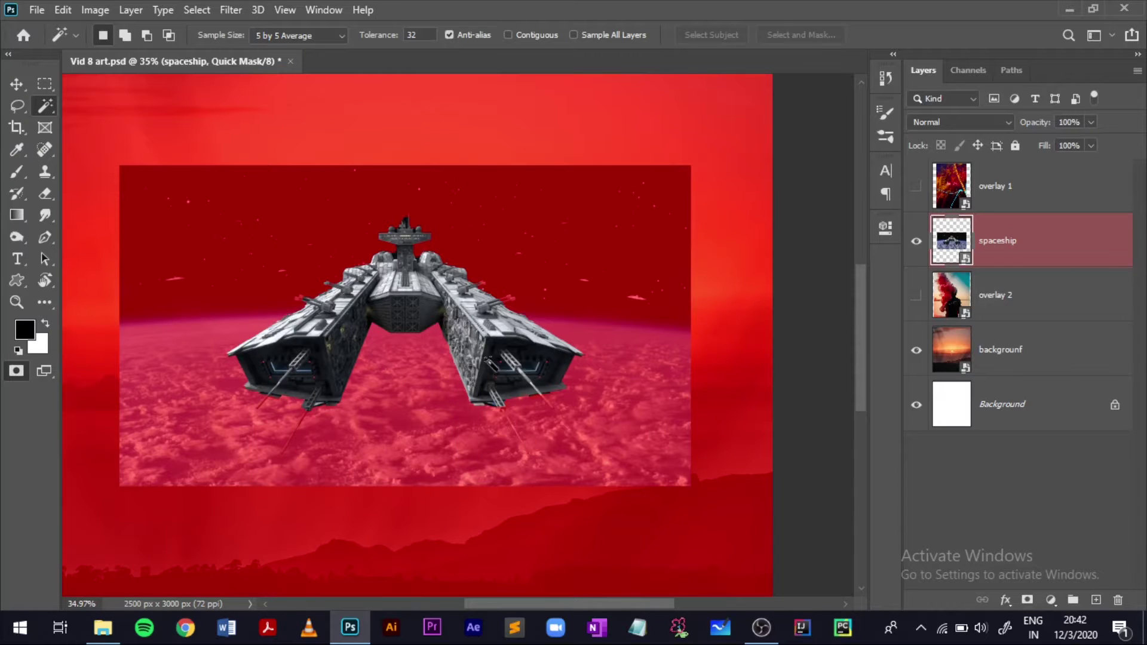
{"action": "key", "text": "q"}
{"action": "left_click", "coordinate": [809, 34]}
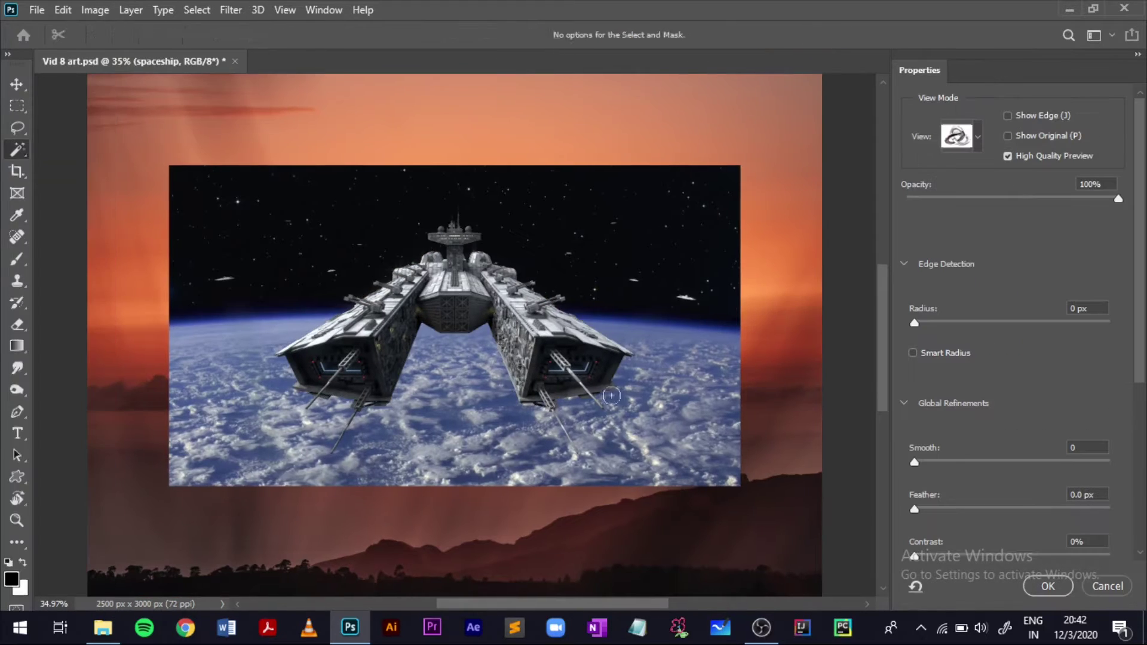
{"action": "key", "text": "b"}
{"action": "left_click_drag", "start_coordinate": [358, 413], "coordinate": [334, 487]}
{"action": "scroll", "coordinate": [344, 454], "scroll_direction": "up", "scroll_amount": 5}
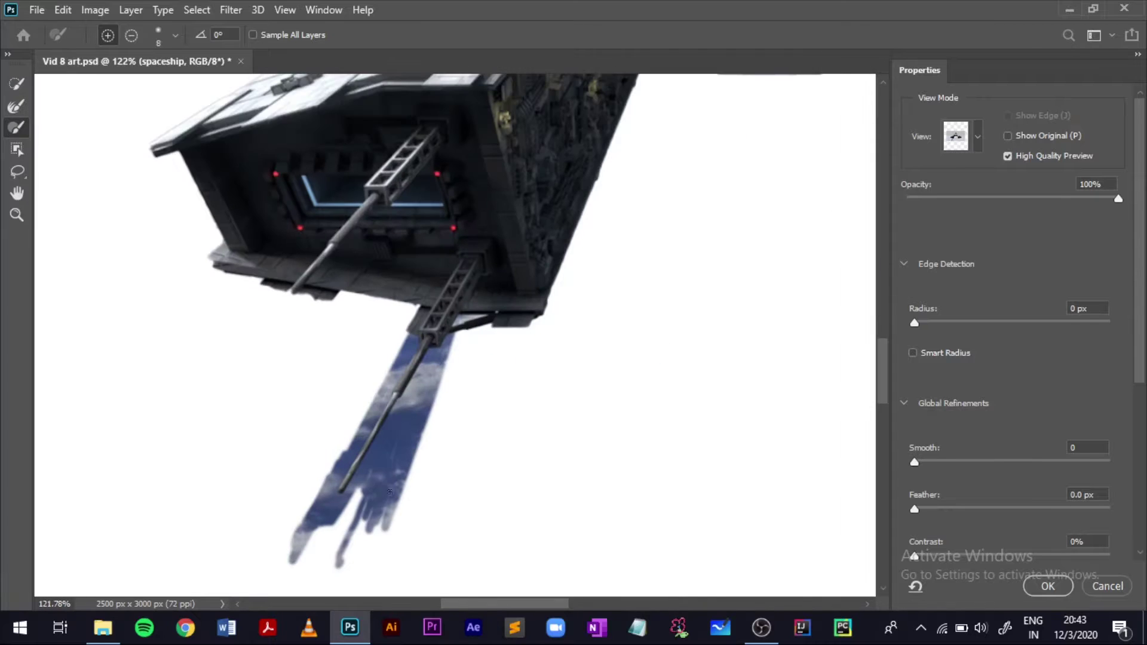
{"action": "mouse_move", "coordinate": [410, 426]}
{"action": "left_mouse_down"}
{"action": "mouse_move", "coordinate": [332, 508]}
{"action": "mouse_move", "coordinate": [440, 415]}
{"action": "mouse_move", "coordinate": [397, 519]}
{"action": "mouse_move", "coordinate": [456, 366]}
{"action": "mouse_move", "coordinate": [376, 319]}
{"action": "left_mouse_up"}
{"action": "key", "text": "Return"}
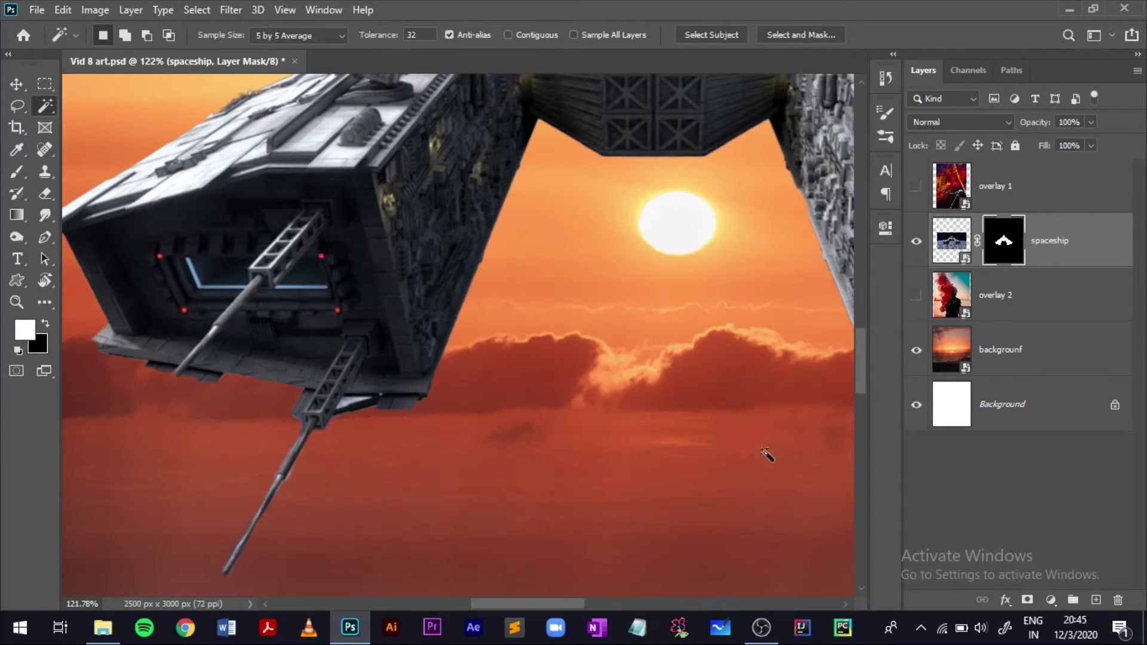
Step: Move the masked spaceship to the centre above the sun, then hide it with backgrounf selected
{"action": "mouse_move", "coordinate": [756, 428]}
{"action": "left_mouse_down"}
{"action": "mouse_move", "coordinate": [496, 347]}
{"action": "mouse_move", "coordinate": [537, 343]}
{"action": "left_mouse_up"}
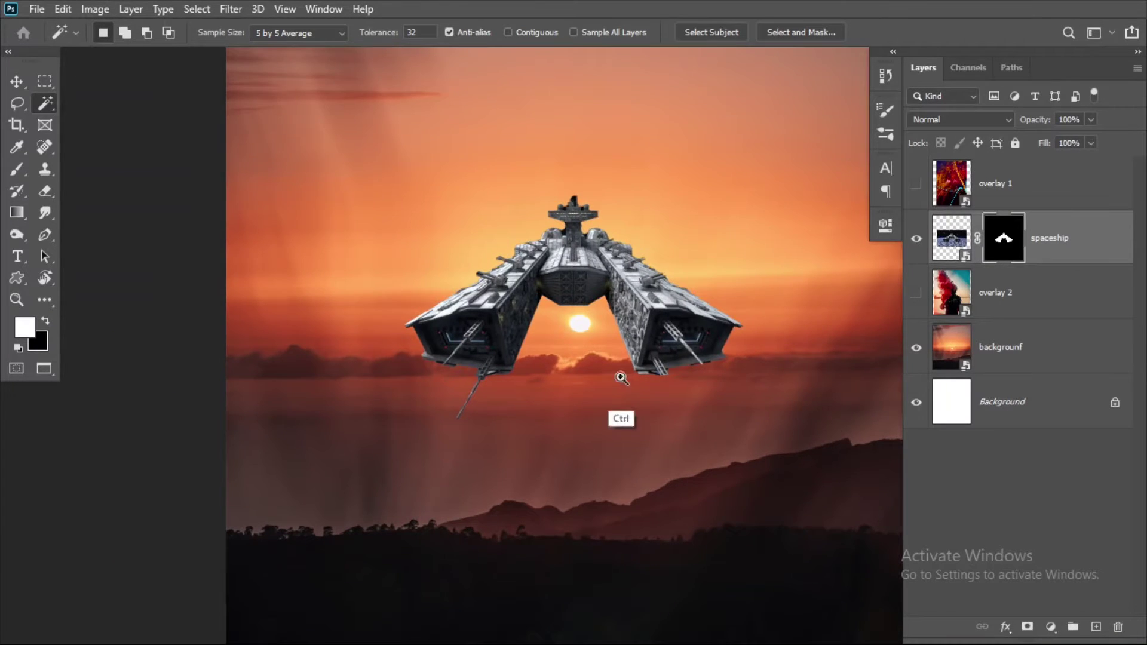
{"action": "left_click_drag", "start_coordinate": [569, 413], "coordinate": [697, 399]}
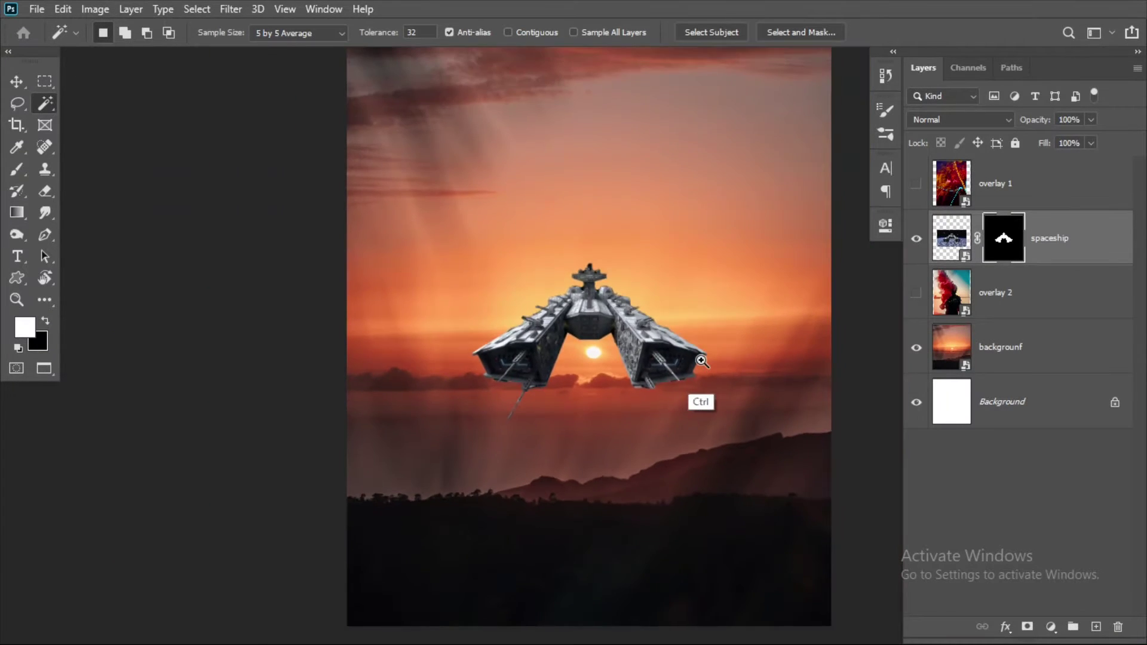
{"action": "key", "text": "ctrl+t"}
{"action": "left_click_drag", "start_coordinate": [598, 335], "coordinate": [692, 366]}
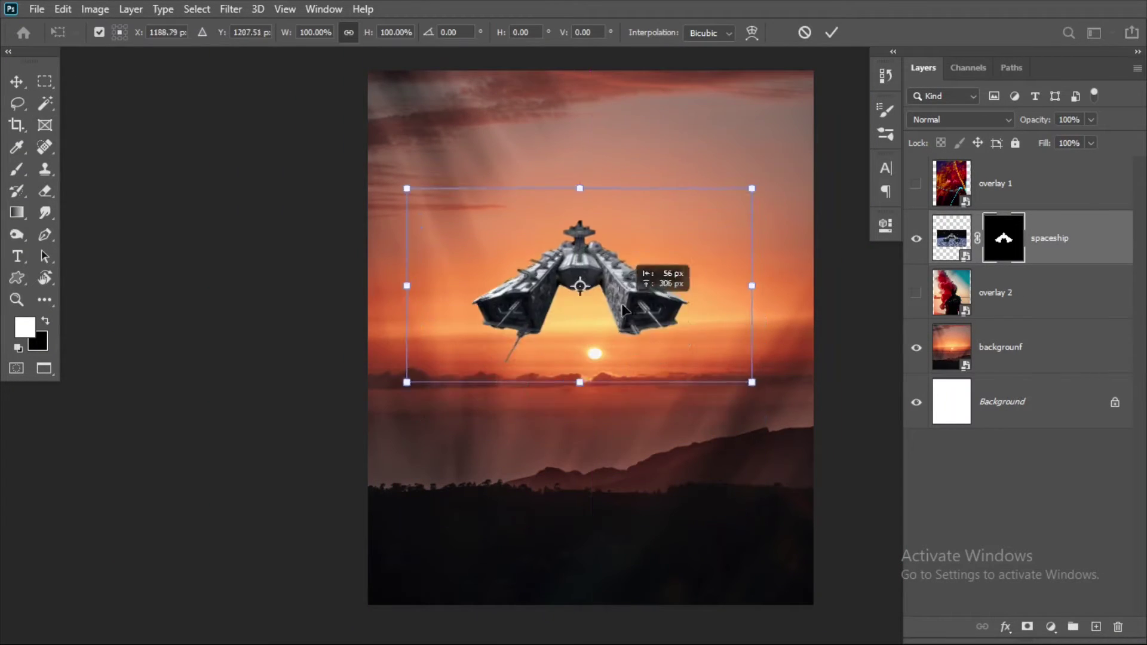
{"action": "key", "text": "Return"}
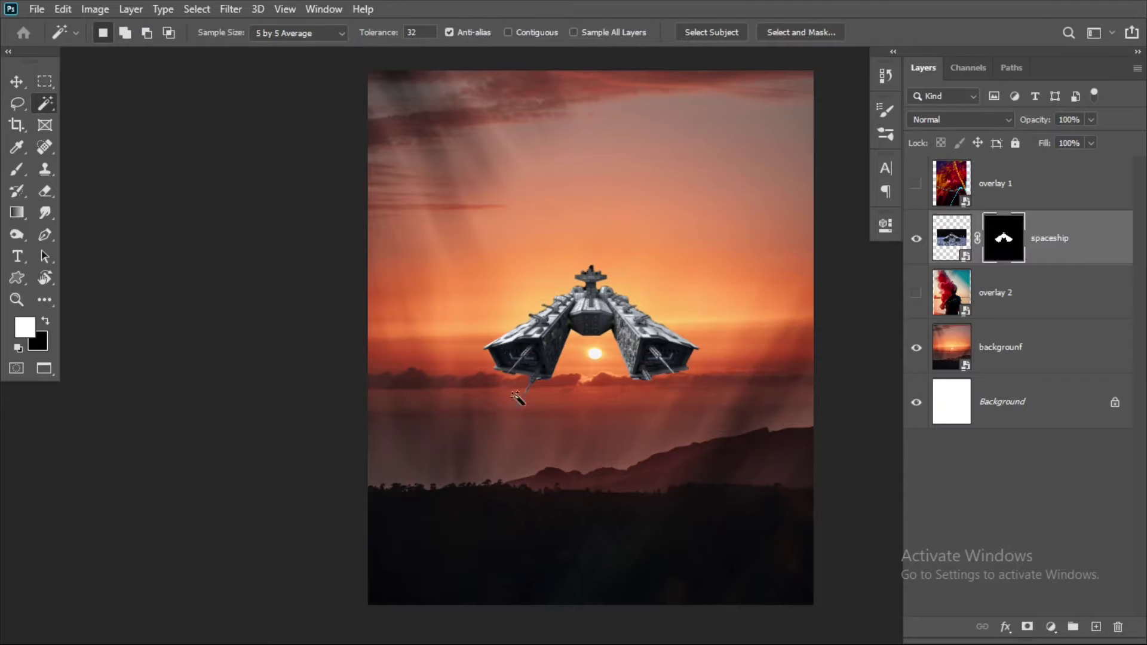
{"action": "left_click", "coordinate": [1045, 342]}
{"action": "left_click", "coordinate": [916, 238]}
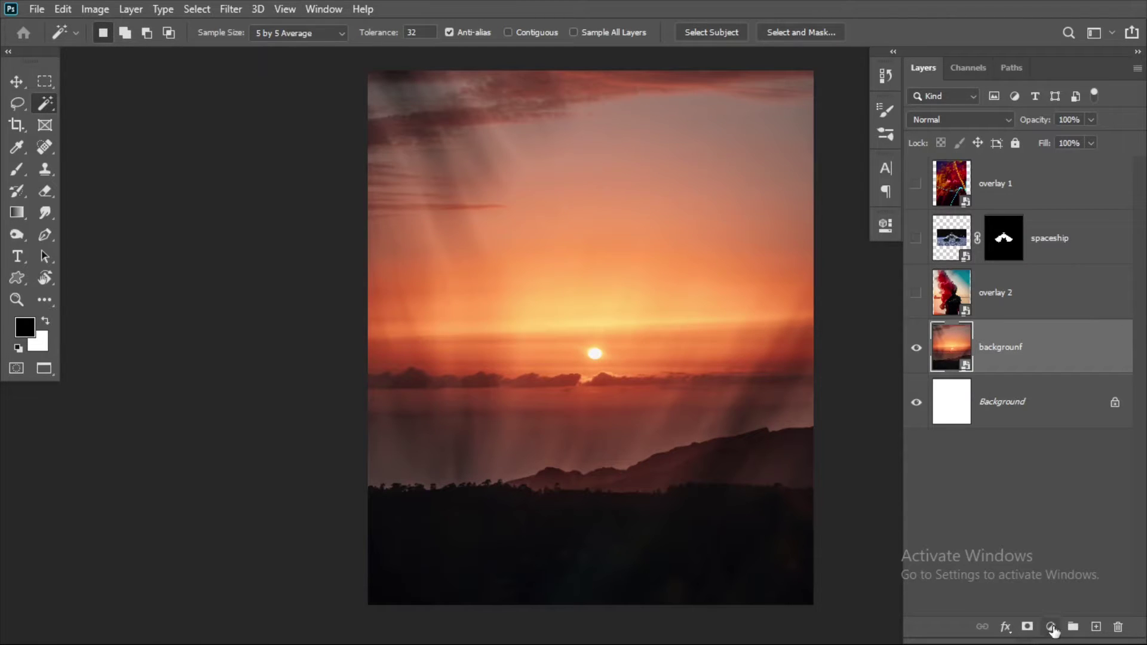
Step: On a new Layer 1, paint a white horizon line through the sun
{"action": "left_click", "coordinate": [1096, 627]}
{"action": "key", "text": "b"}
{"action": "key", "text": "x"}
{"action": "left_click_drag", "start_coordinate": [371, 603], "coordinate": [418, 537]}
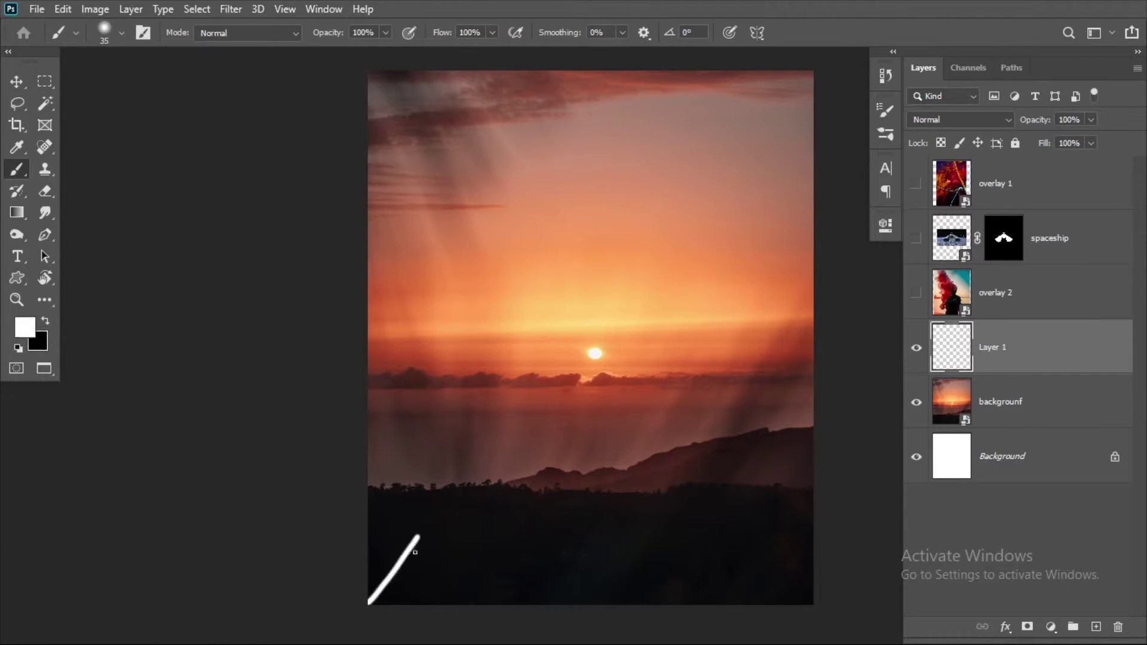
{"action": "key", "text": "ctrl+z"}
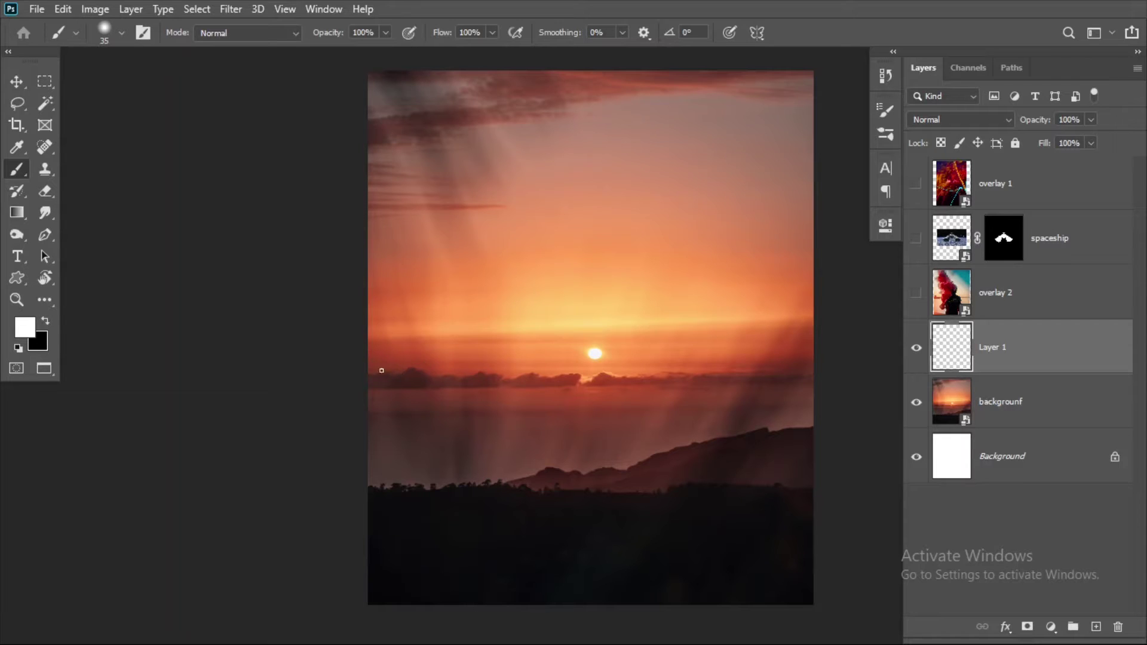
{"action": "left_click_drag", "start_coordinate": [381, 370], "coordinate": [797, 356]}
Step: Paint white rays fanning down-left and down-right from the sun, then show the spaceship
{"action": "mouse_move", "coordinate": [592, 373]}
{"action": "left_mouse_down"}
{"action": "mouse_move", "coordinate": [571, 604]}
{"action": "mouse_move", "coordinate": [395, 605]}
{"action": "left_mouse_up"}
{"action": "mouse_move", "coordinate": [592, 373]}
{"action": "left_mouse_down"}
{"action": "mouse_move", "coordinate": [371, 575]}
{"action": "mouse_move", "coordinate": [368, 491]}
{"action": "mouse_move", "coordinate": [680, 605]}
{"action": "left_mouse_up"}
{"action": "mouse_move", "coordinate": [594, 373]}
{"action": "left_mouse_down"}
{"action": "mouse_move", "coordinate": [765, 604]}
{"action": "mouse_move", "coordinate": [813, 595]}
{"action": "left_mouse_up"}
{"action": "left_click_drag", "start_coordinate": [647, 372], "coordinate": [812, 538]}
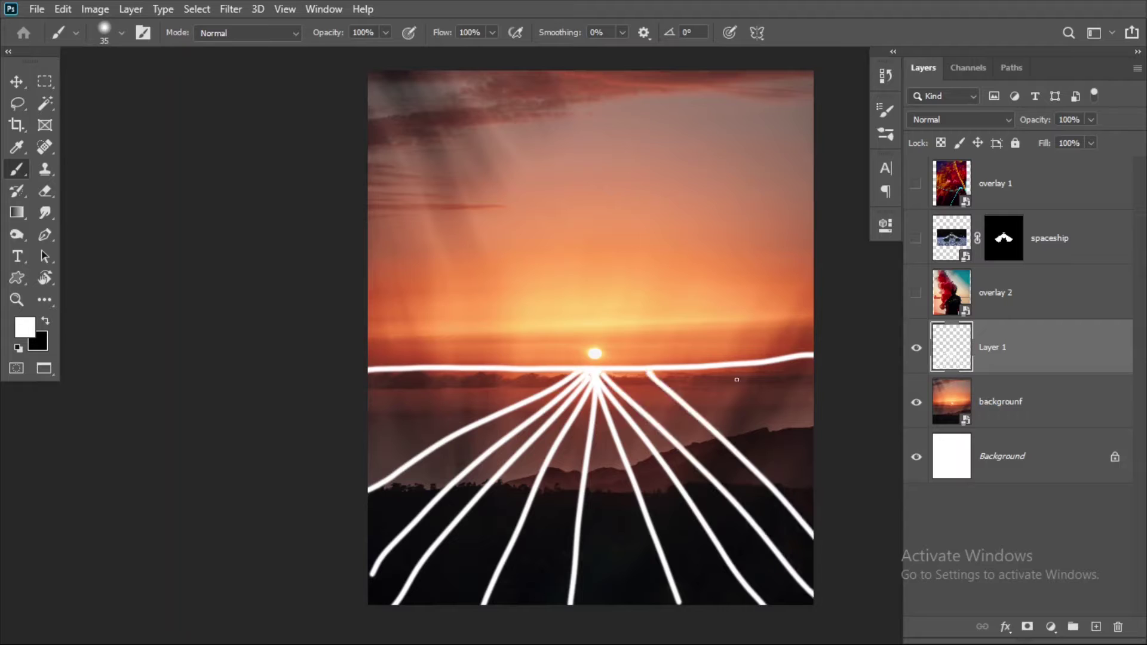
{"action": "left_click_drag", "start_coordinate": [737, 378], "coordinate": [812, 451]}
{"action": "left_click", "coordinate": [918, 239]}
Step: Hide Layer 1, disable the spaceship mask, and add Layer 2 with a dark red foreground colour
{"action": "left_click", "coordinate": [916, 347]}
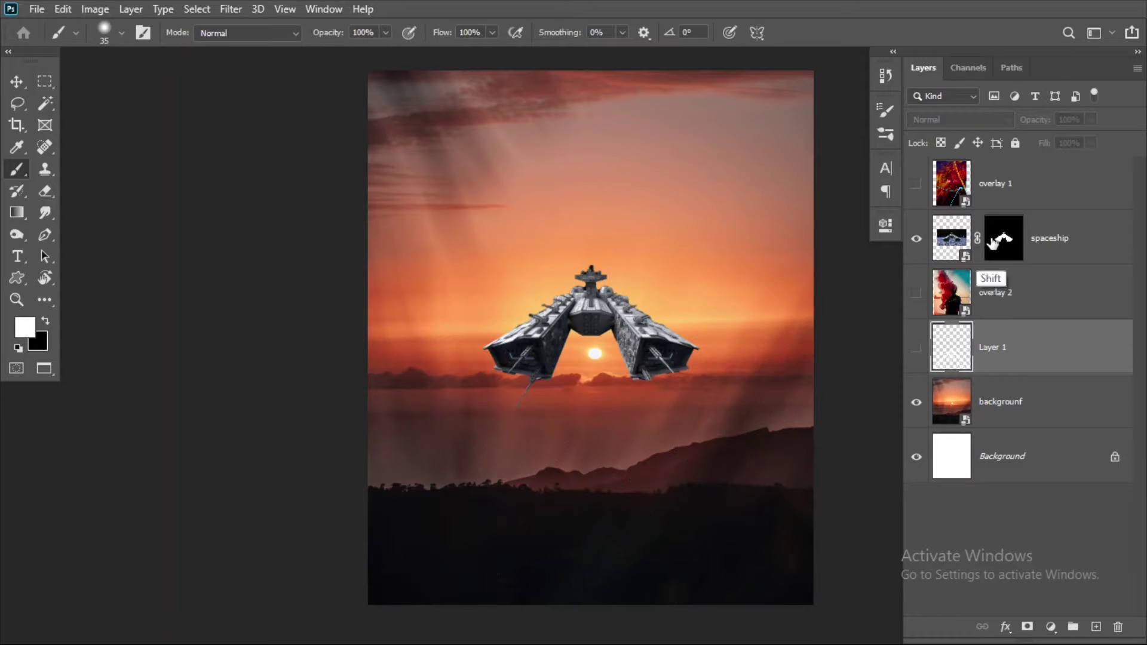
{"action": "left_click", "coordinate": [999, 248], "text": "shift"}
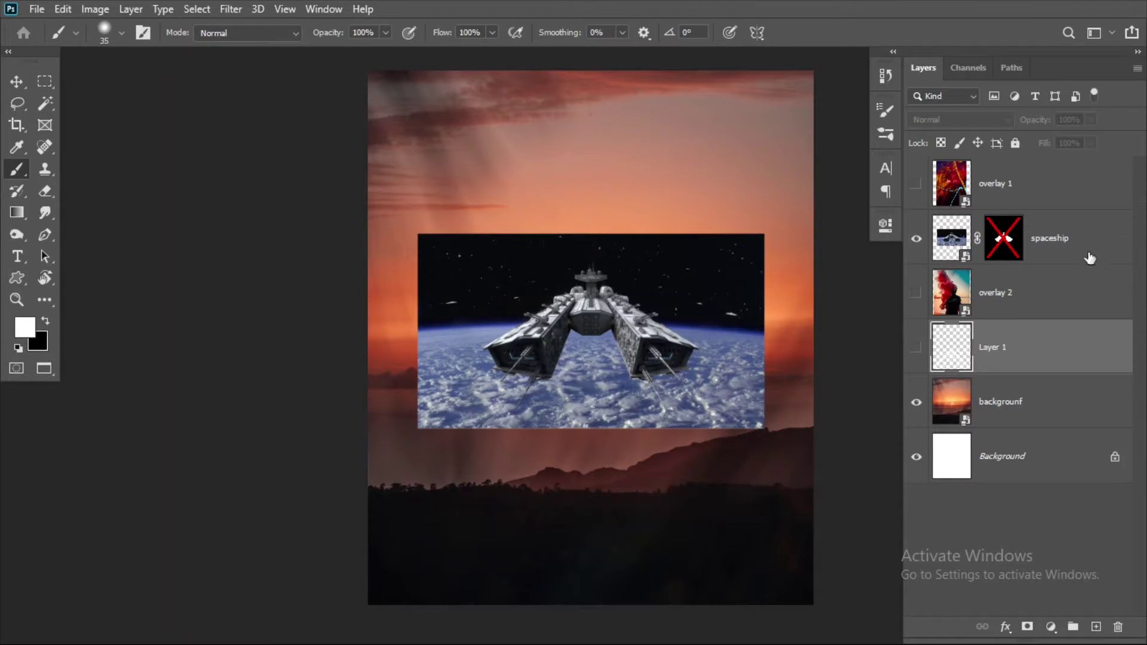
{"action": "left_click", "coordinate": [1090, 258]}
{"action": "left_click", "coordinate": [1096, 626]}
{"action": "left_click", "coordinate": [24, 327]}
{"action": "left_click", "coordinate": [771, 269]}
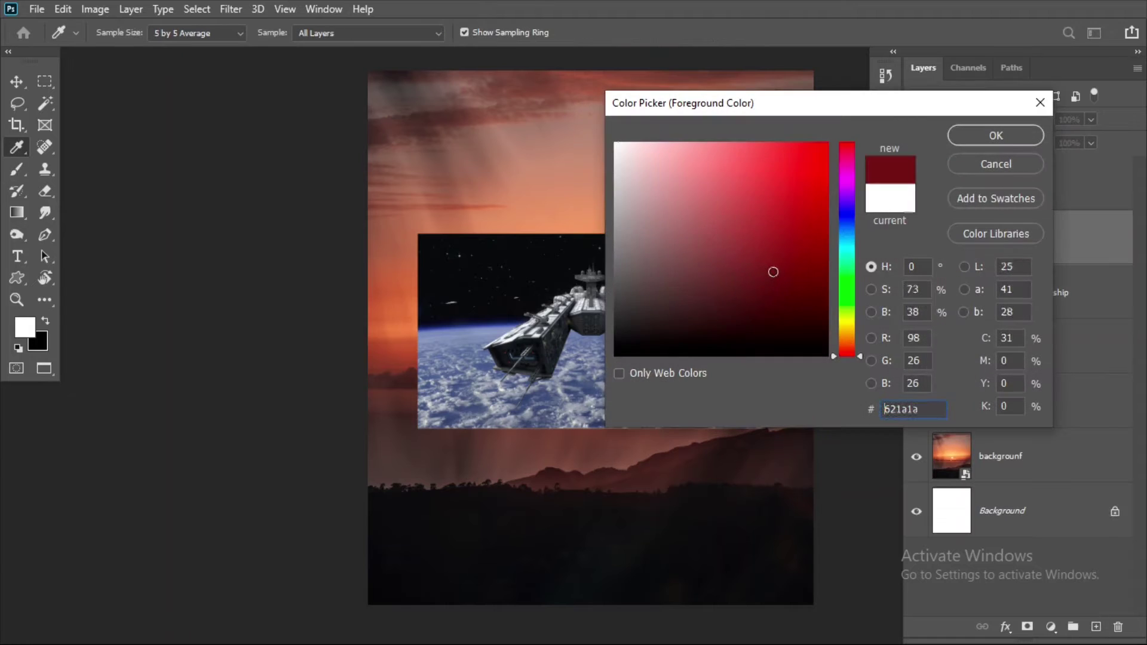
{"action": "left_click", "coordinate": [993, 133]}
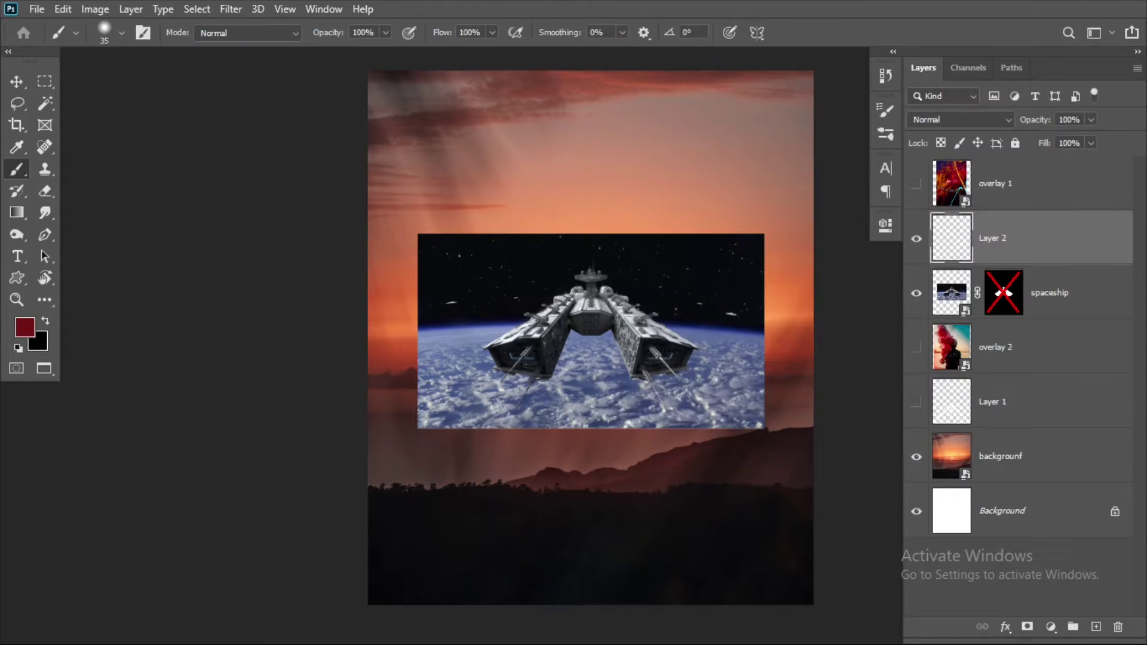
Step: Draw dark red lines radiating down from the ship's apex plus a horizontal line across it
{"action": "left_click", "coordinate": [596, 285], "text": "shift"}
{"action": "left_click_drag", "start_coordinate": [591, 287], "coordinate": [539, 438]}
{"action": "mouse_move", "coordinate": [593, 286]}
{"action": "left_mouse_down"}
{"action": "mouse_move", "coordinate": [602, 437]}
{"action": "mouse_move", "coordinate": [682, 443]}
{"action": "left_mouse_up"}
{"action": "mouse_move", "coordinate": [595, 287]}
{"action": "left_mouse_down"}
{"action": "mouse_move", "coordinate": [760, 433]}
{"action": "mouse_move", "coordinate": [813, 429]}
{"action": "left_mouse_up"}
{"action": "left_click_drag", "start_coordinate": [425, 287], "coordinate": [771, 285]}
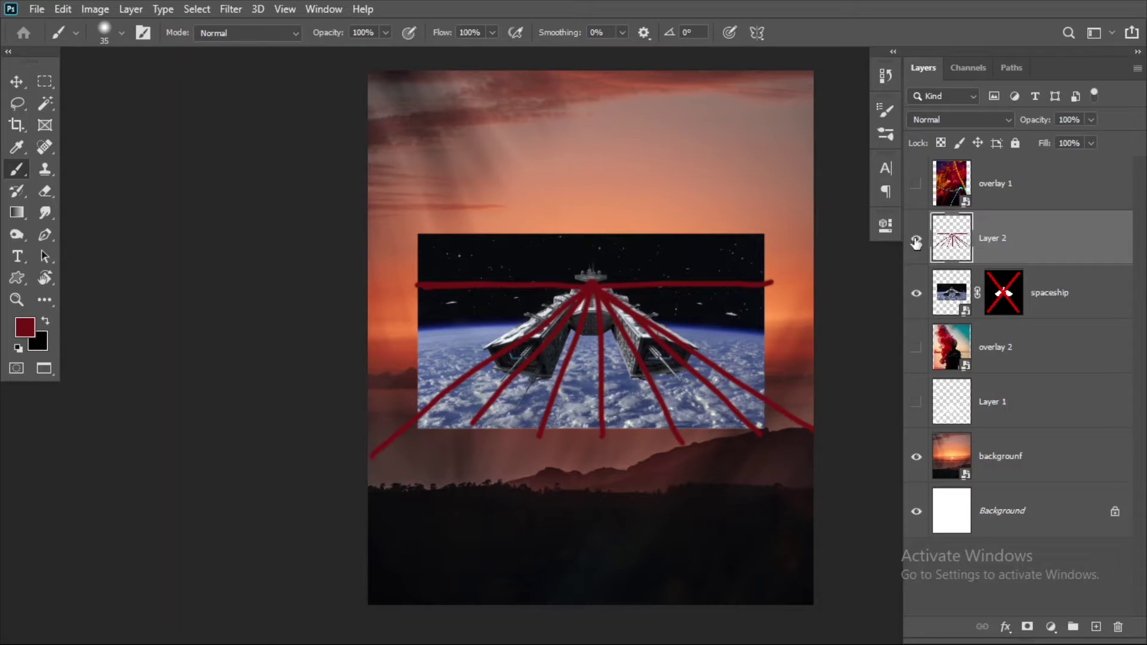
Step: Show the white guides and move the spaceship and Layer 2 together down to the horizon
{"action": "left_click", "coordinate": [918, 405]}
{"action": "left_click", "coordinate": [1092, 306]}
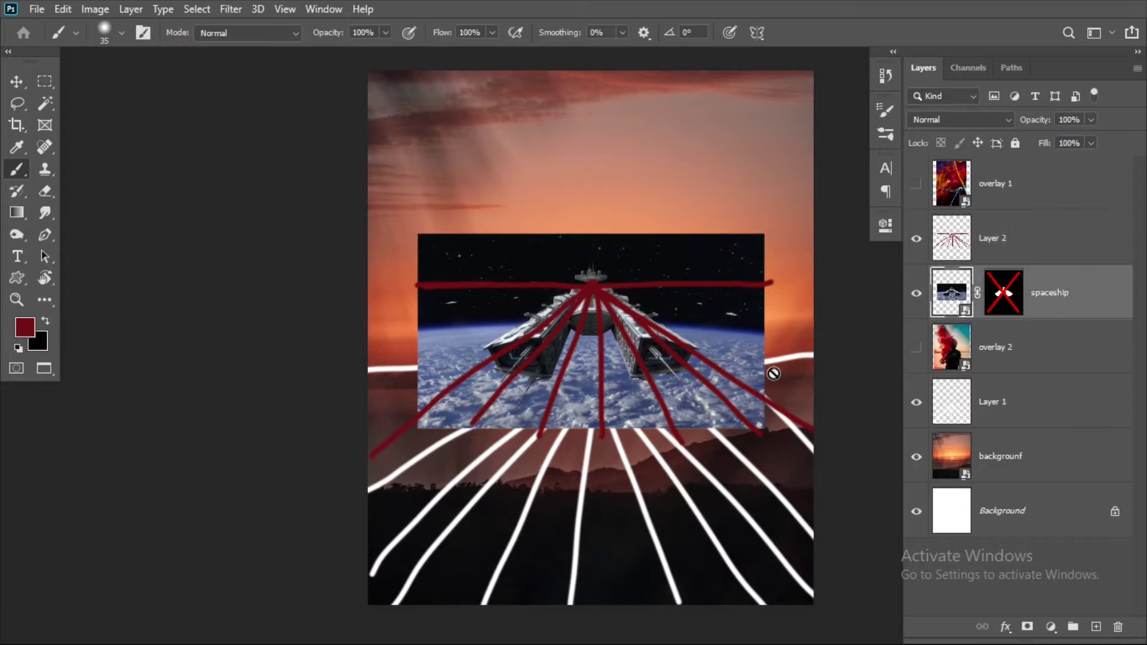
{"action": "key", "text": "ctrl+t"}
{"action": "key", "text": "Return"}
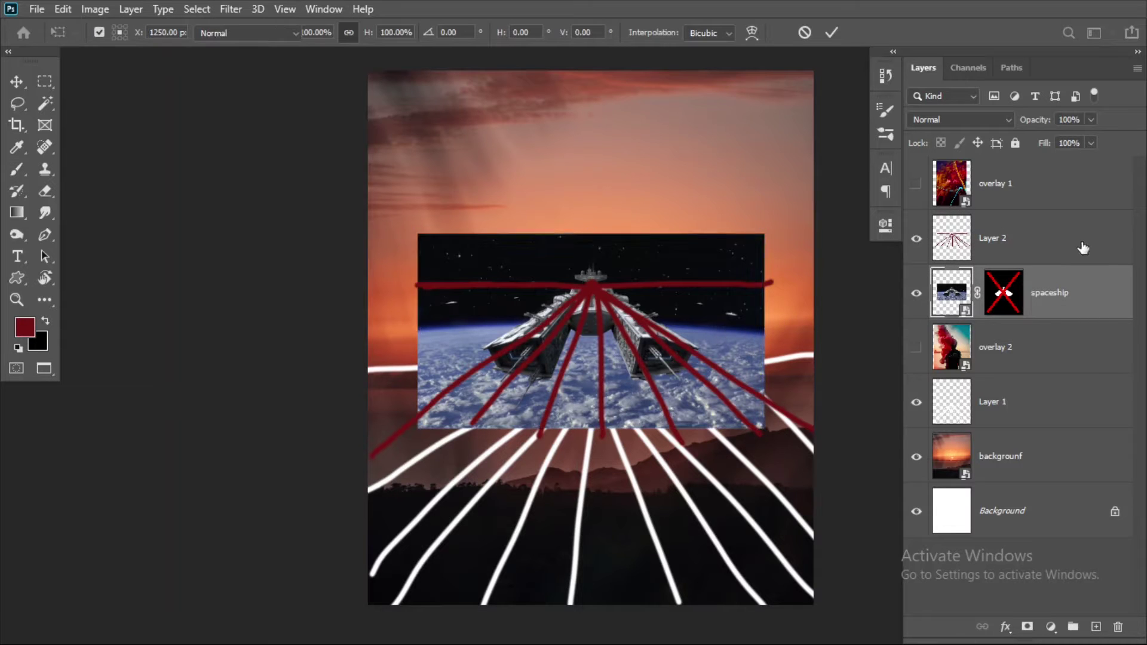
{"action": "left_click", "coordinate": [1051, 239]}
{"action": "left_click", "coordinate": [1069, 305], "text": "ctrl"}
{"action": "key", "text": "ctrl+t"}
{"action": "left_click_drag", "start_coordinate": [712, 341], "coordinate": [720, 410]}
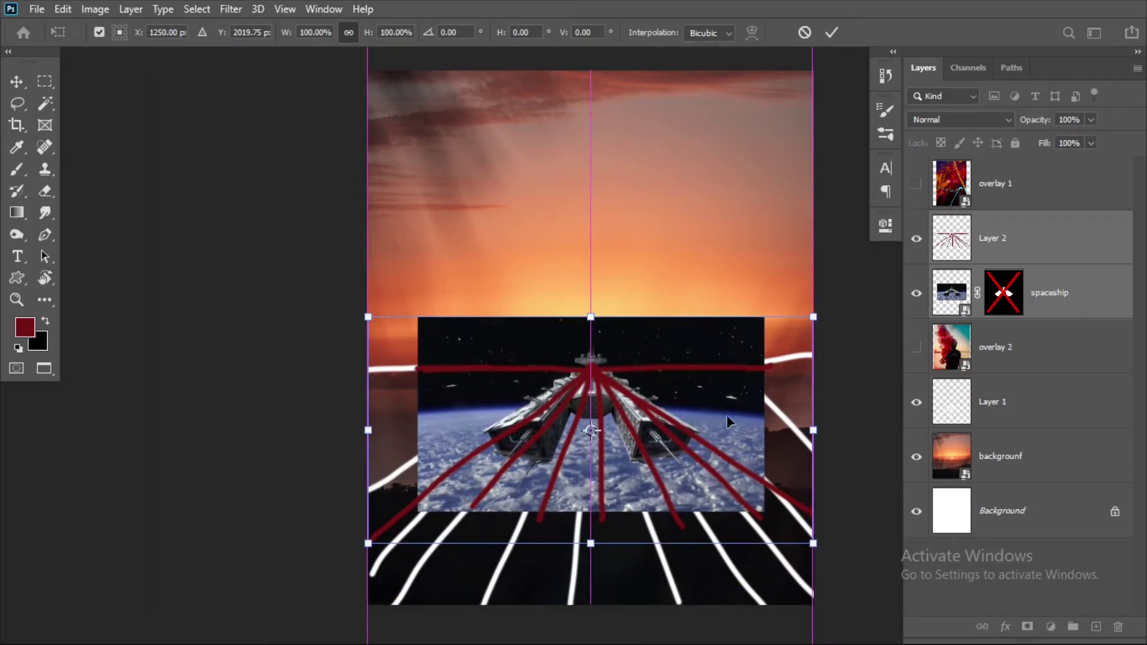
{"action": "key", "text": "Return"}
Step: Hide both guide layers and re-enable the spaceship's layer mask
{"action": "key", "text": "b"}
{"action": "left_click", "coordinate": [916, 239]}
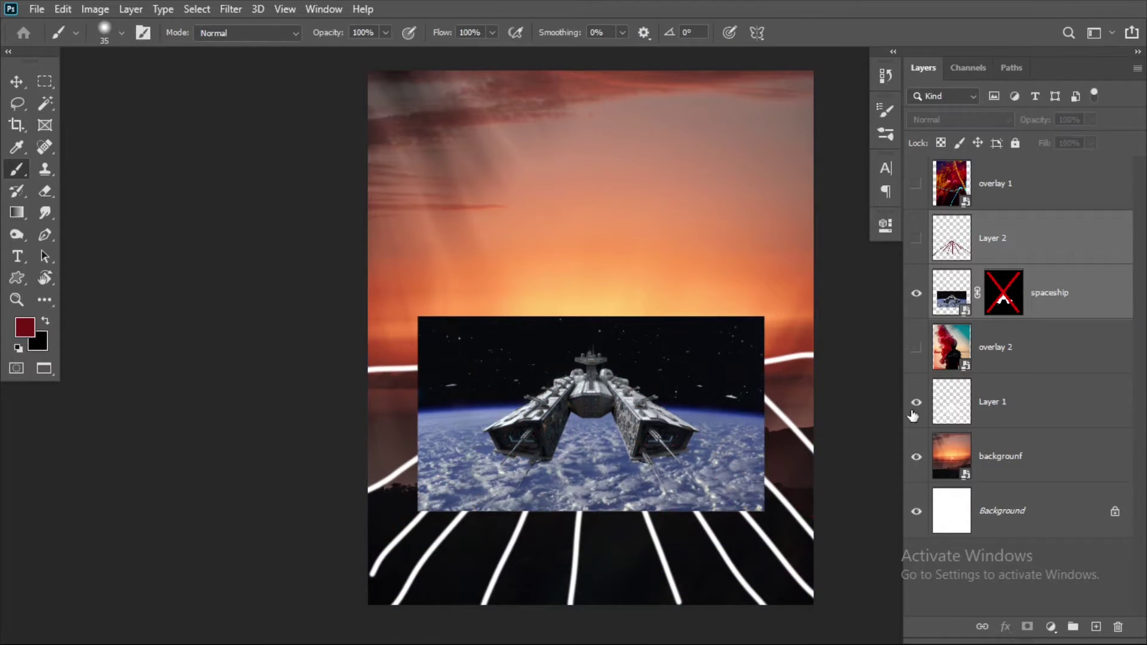
{"action": "left_click", "coordinate": [916, 402]}
{"action": "left_click", "coordinate": [1004, 293], "text": "shift"}
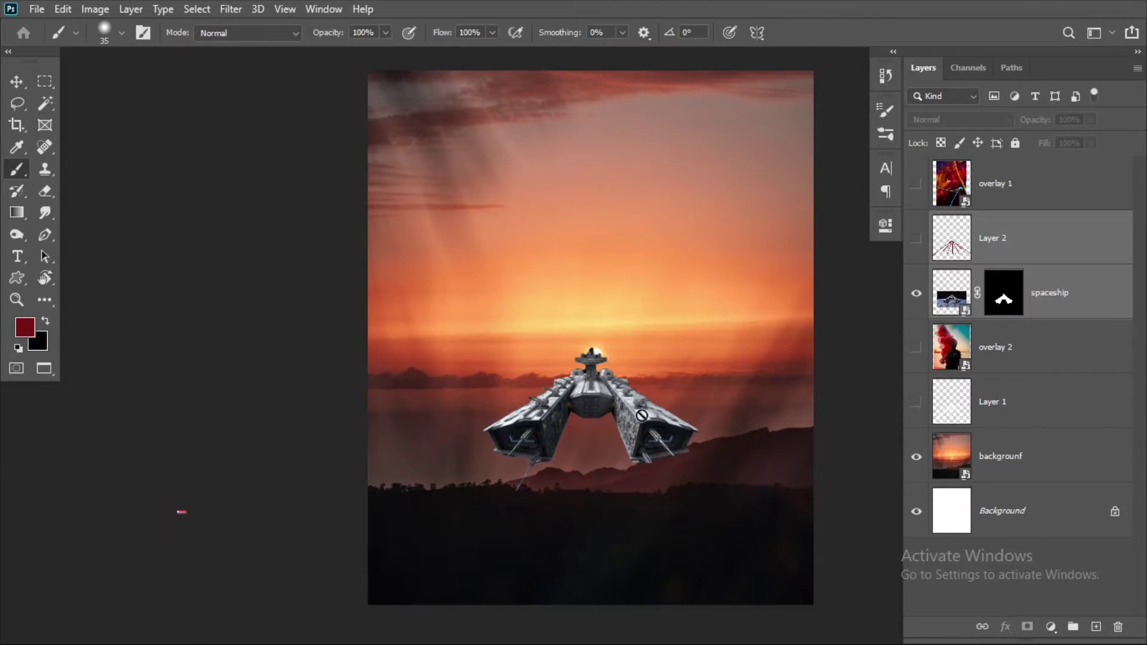
{"action": "left_click", "coordinate": [1057, 298]}
Step: Scale the spaceship to about 73.26% around a pivot near its bottom
{"action": "key", "text": "ctrl+t"}
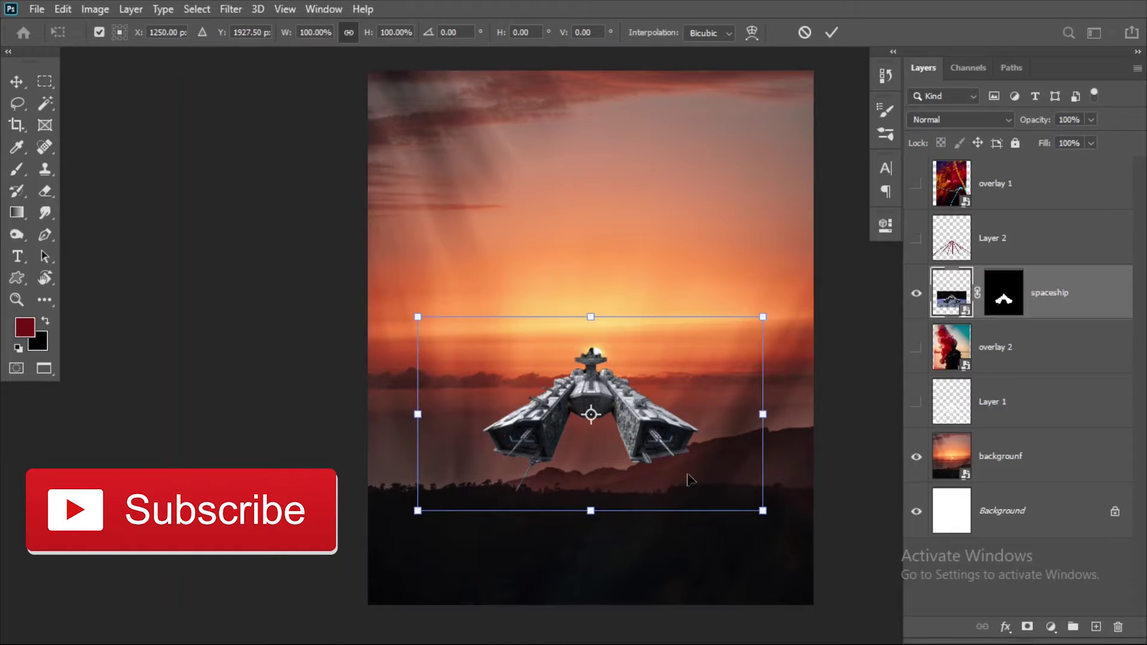
{"action": "left_click_drag", "start_coordinate": [590, 414], "coordinate": [591, 433]}
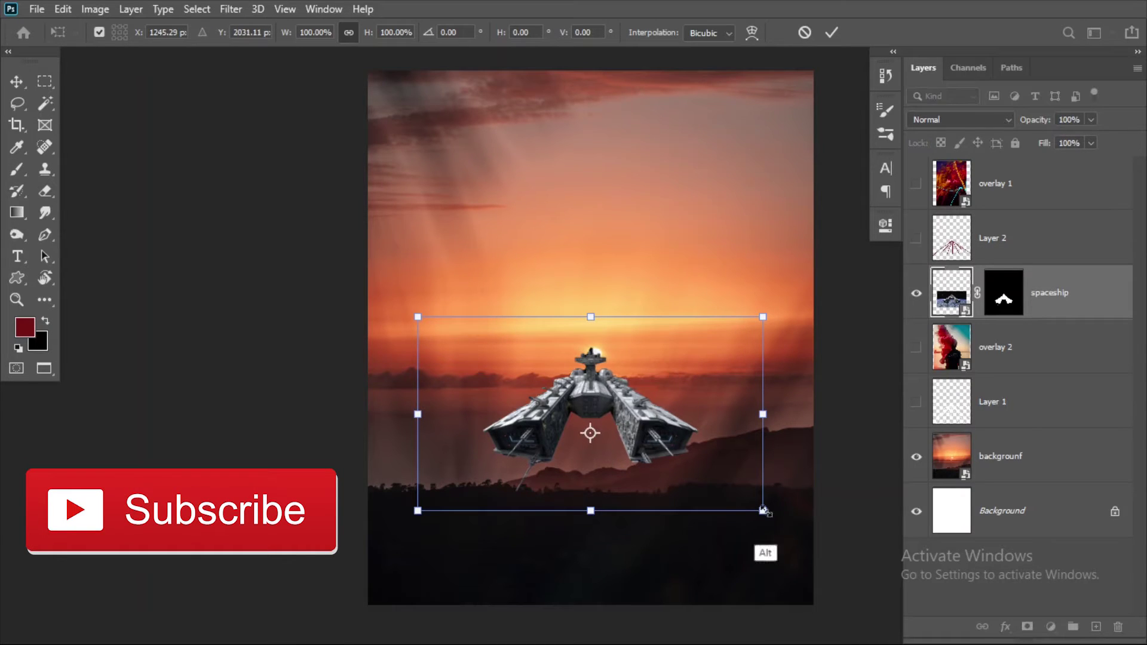
{"action": "left_click_drag", "start_coordinate": [764, 511], "coordinate": [717, 490]}
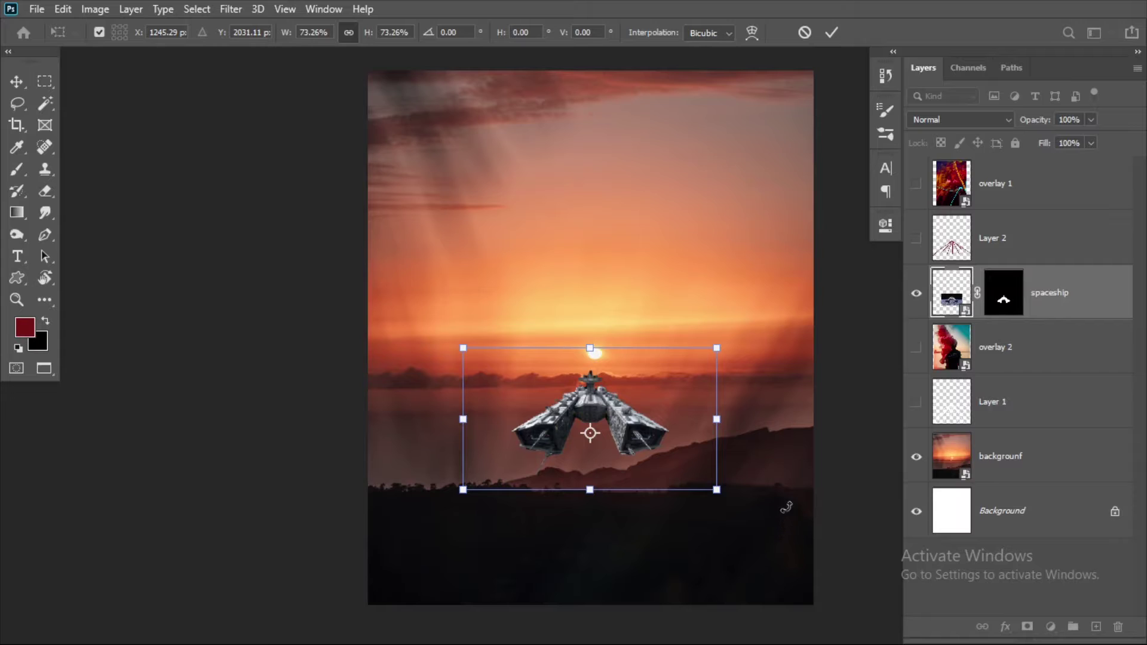
{"action": "key", "text": "Return"}
{"action": "key", "text": "b"}
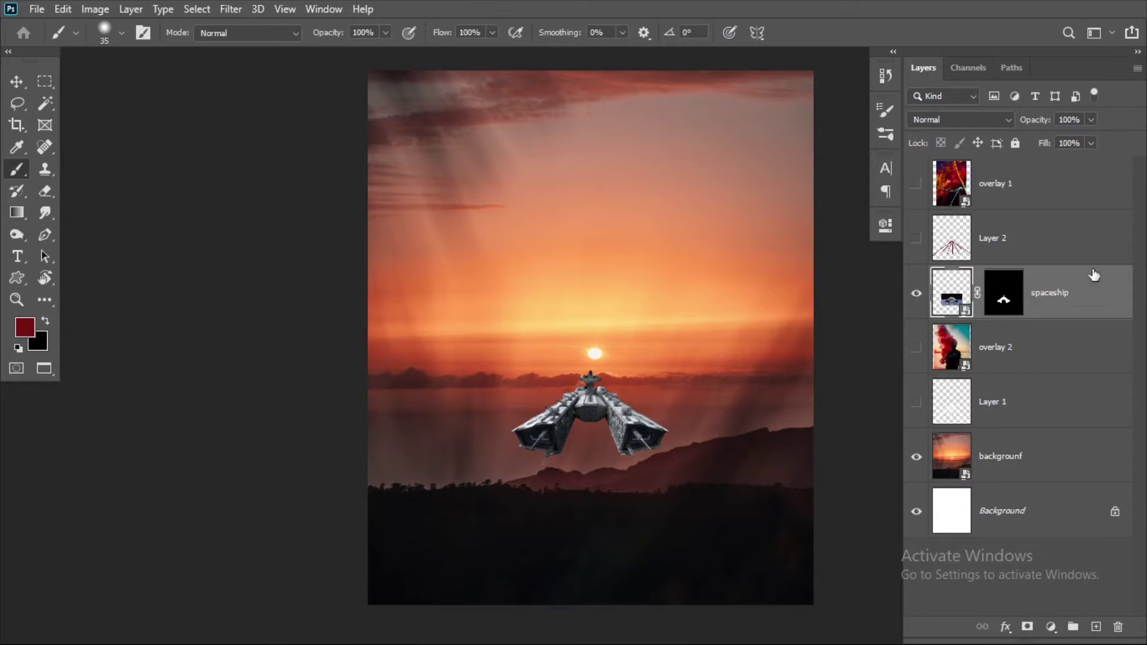
Step: Delete the Layer 1 and Layer 2 guide layers
{"action": "left_click", "coordinate": [1072, 246]}
{"action": "key", "text": "Delete"}
{"action": "left_click", "coordinate": [1037, 359]}
{"action": "key", "text": "Delete"}
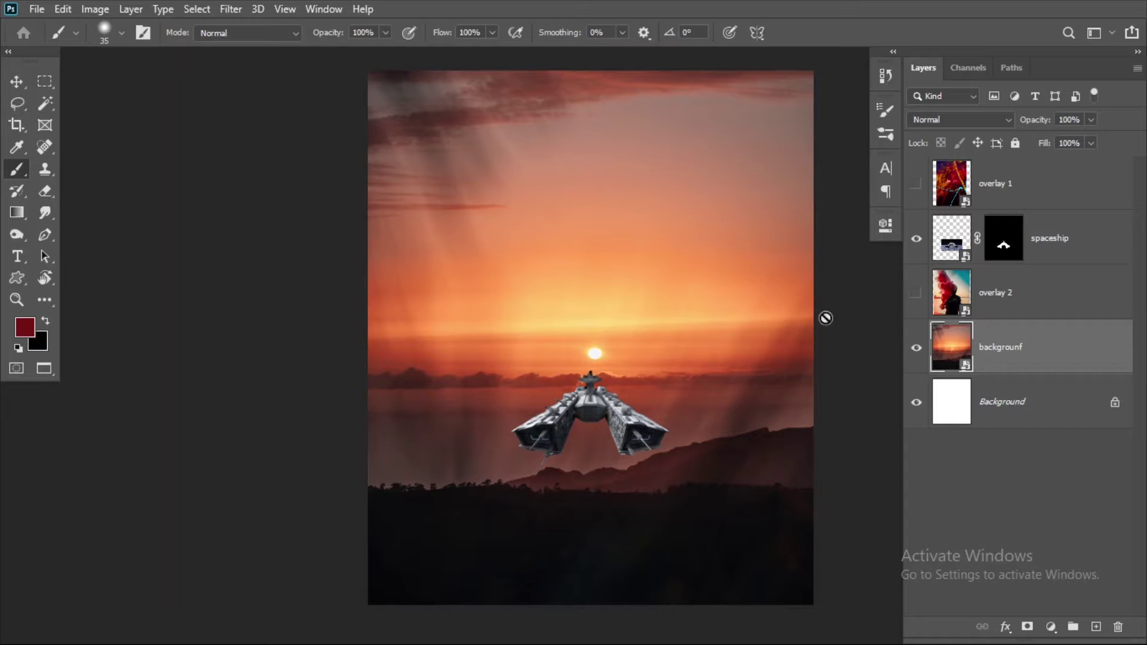
Step: Add a Curves adjustment above the spaceship, sample white and black points, and clip it
{"action": "left_click", "coordinate": [1063, 253]}
{"action": "left_click", "coordinate": [1050, 627]}
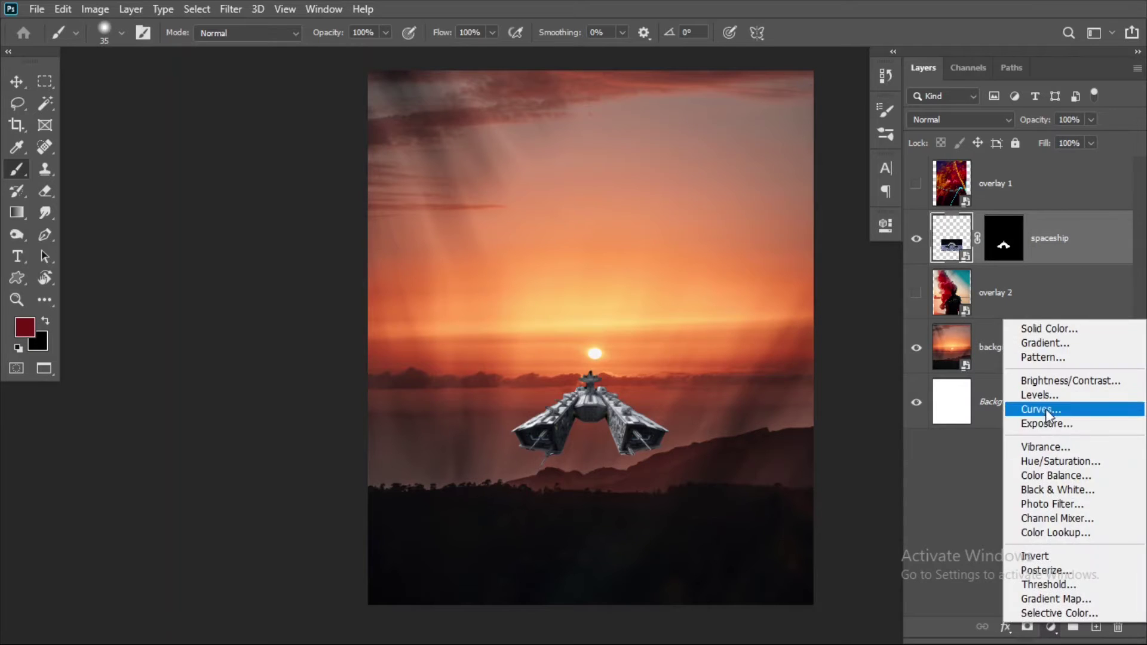
{"action": "left_click", "coordinate": [1049, 406]}
{"action": "left_click_drag", "start_coordinate": [699, 230], "coordinate": [158, 179]}
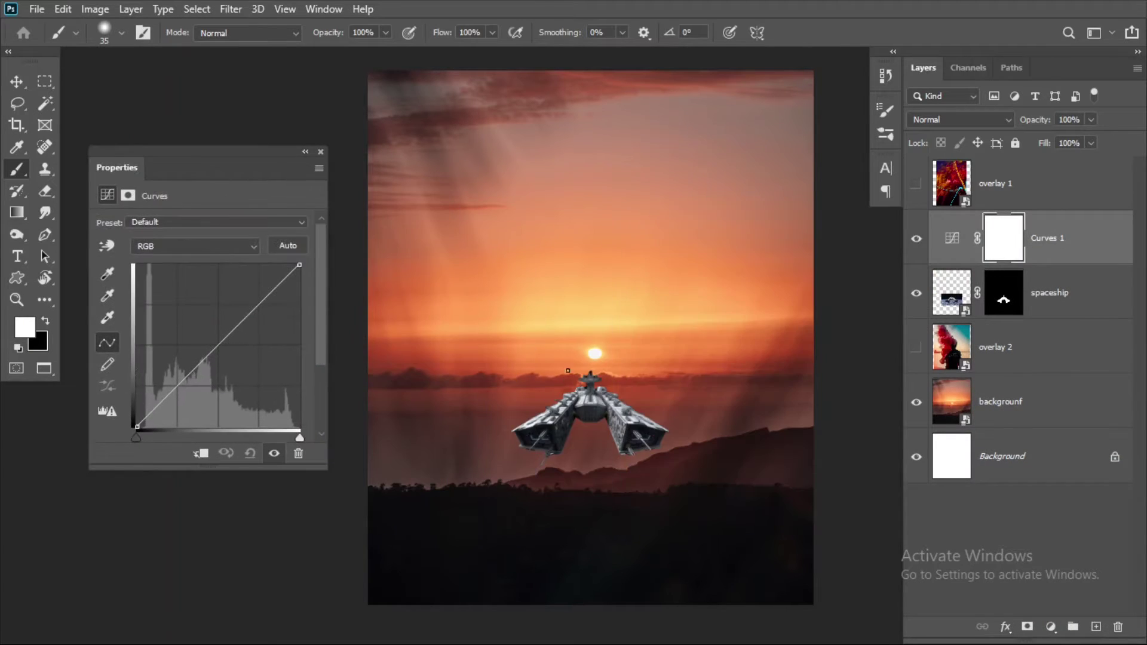
{"action": "left_click", "coordinate": [107, 317]}
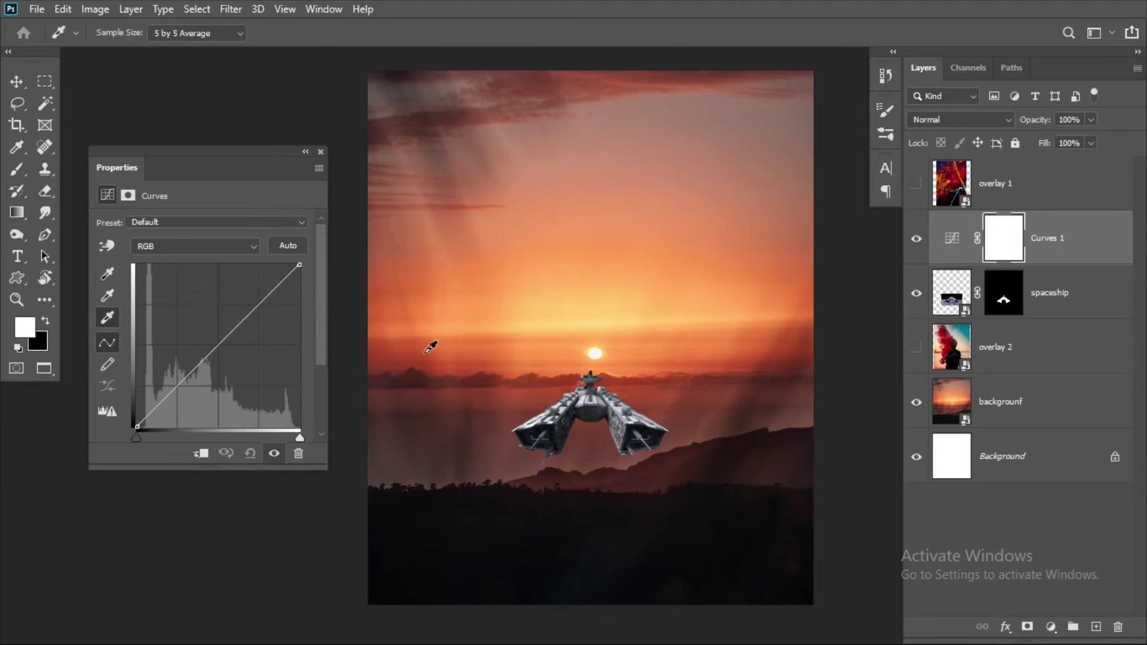
{"action": "left_click", "coordinate": [596, 353]}
{"action": "left_click", "coordinate": [108, 274]}
{"action": "left_click", "coordinate": [387, 572]}
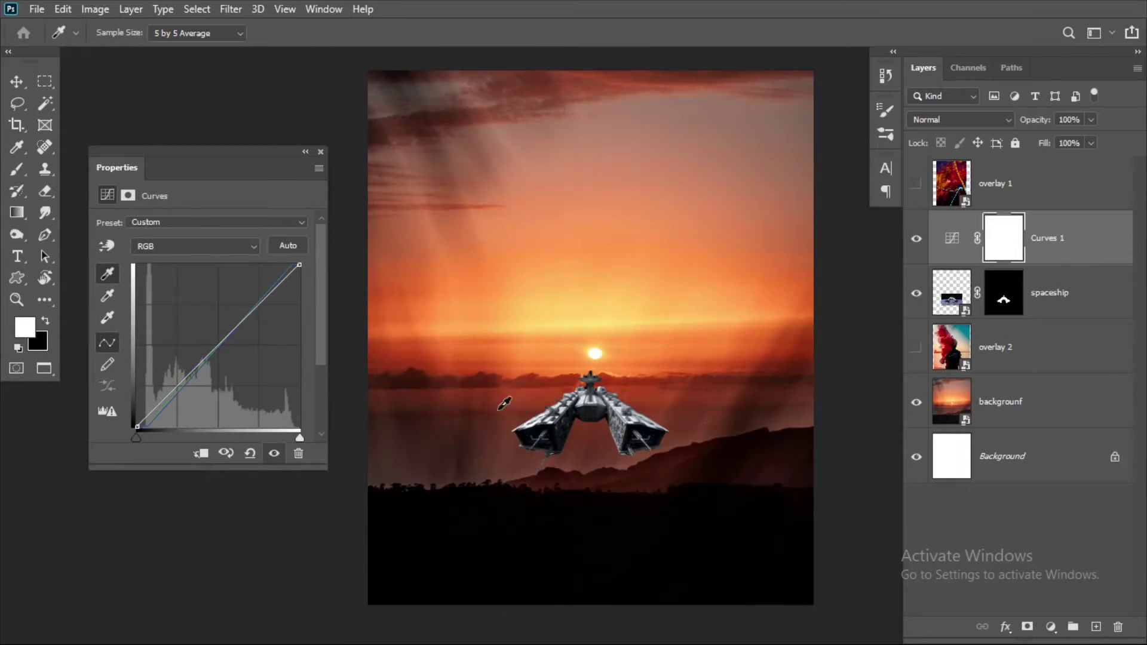
{"action": "left_click", "coordinate": [202, 454]}
Step: Raise the RGB curve to brighten the ship and lift the Red channel curve
{"action": "left_click", "coordinate": [108, 318]}
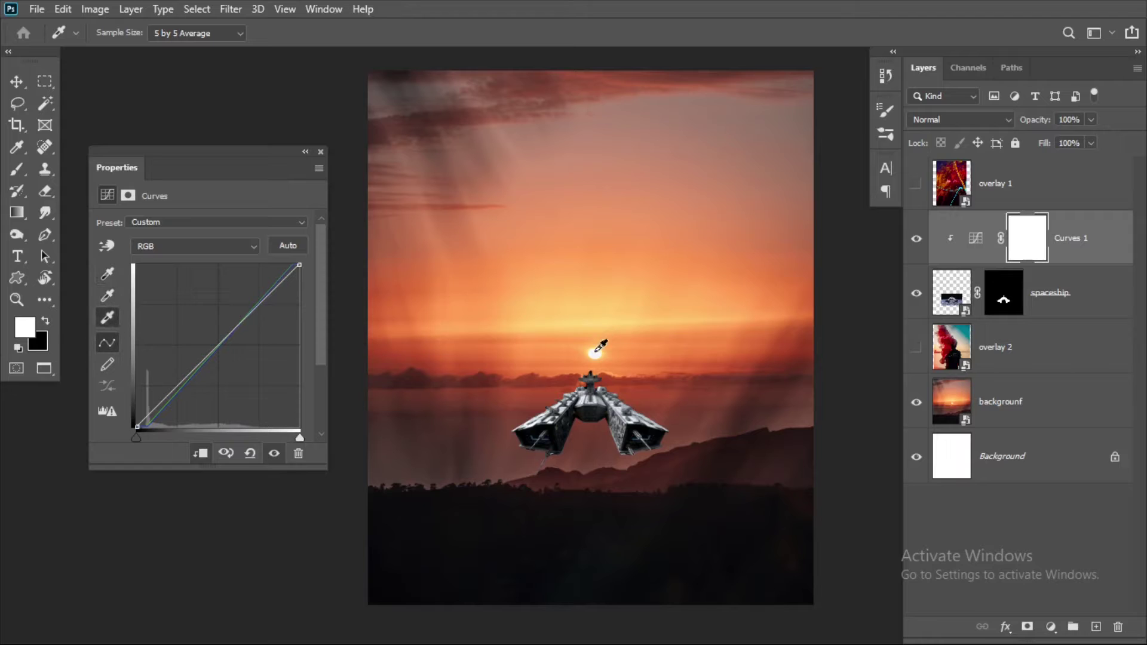
{"action": "left_click", "coordinate": [108, 274]}
{"action": "left_click", "coordinate": [108, 295]}
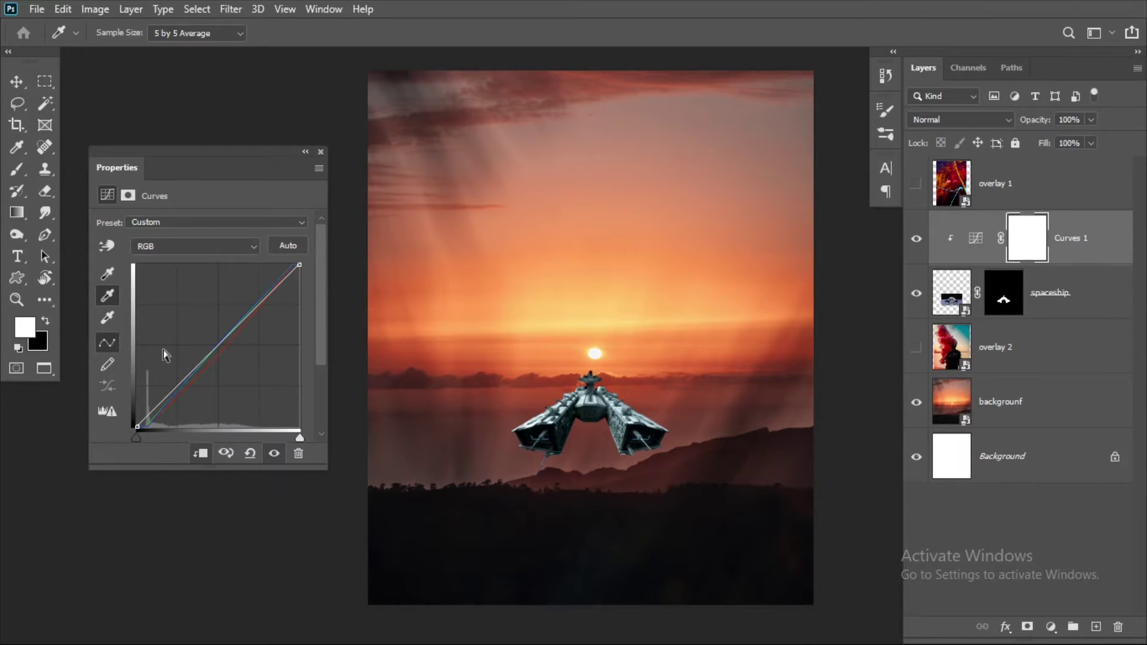
{"action": "left_click_drag", "start_coordinate": [165, 355], "coordinate": [207, 341]}
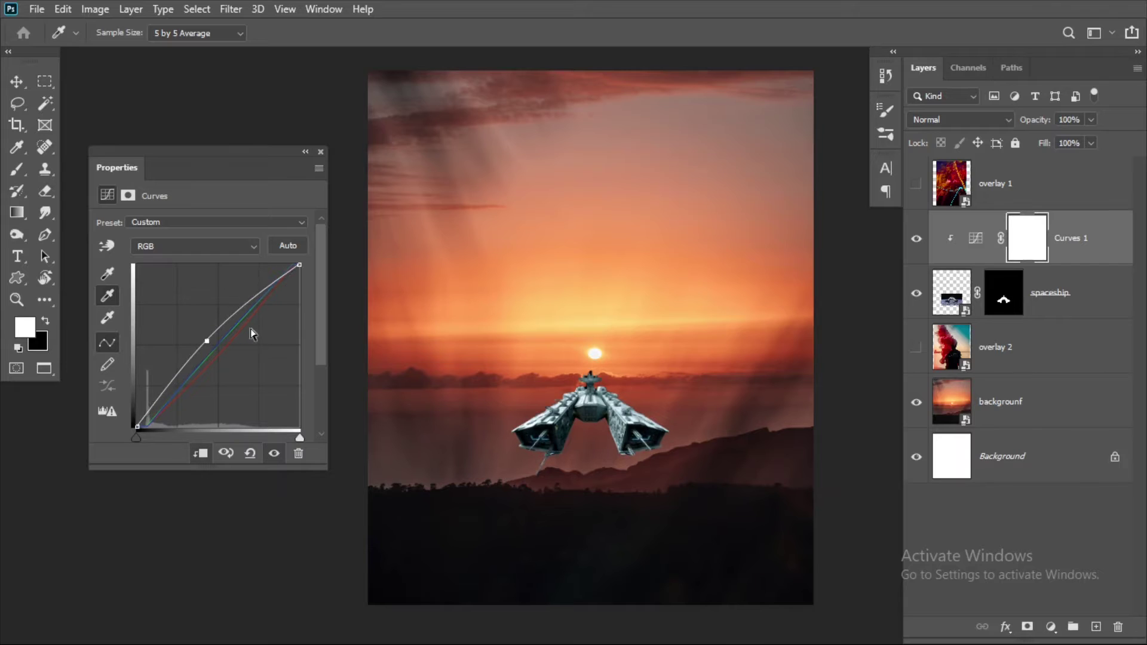
{"action": "left_click", "coordinate": [233, 253]}
{"action": "left_click", "coordinate": [222, 264]}
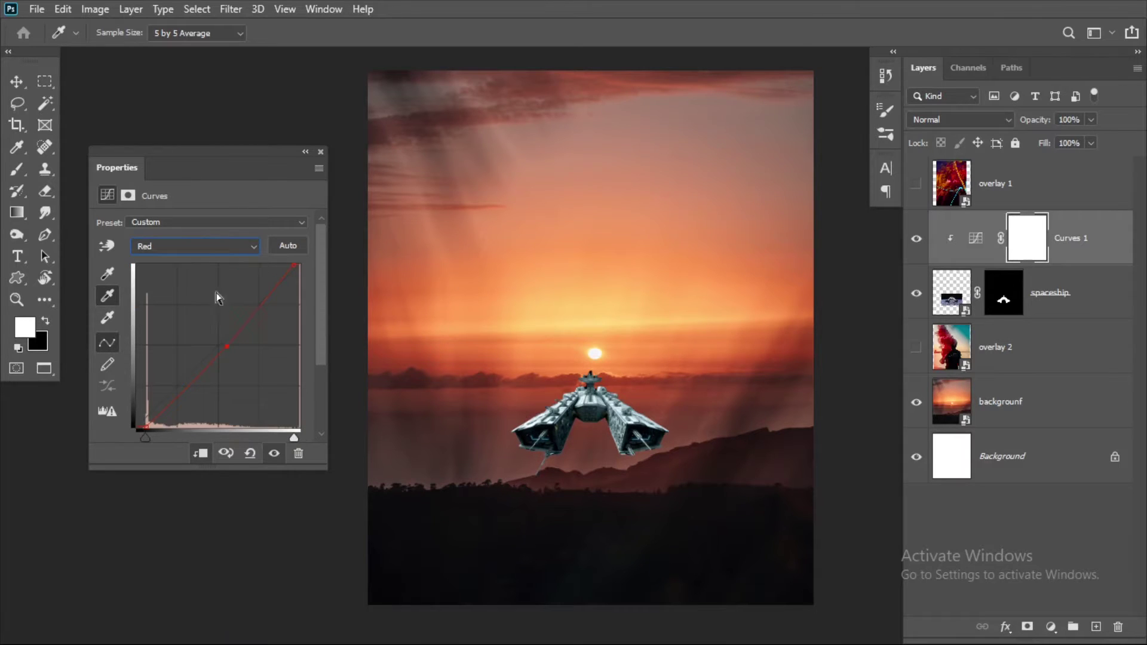
{"action": "left_click_drag", "start_coordinate": [207, 332], "coordinate": [201, 327]}
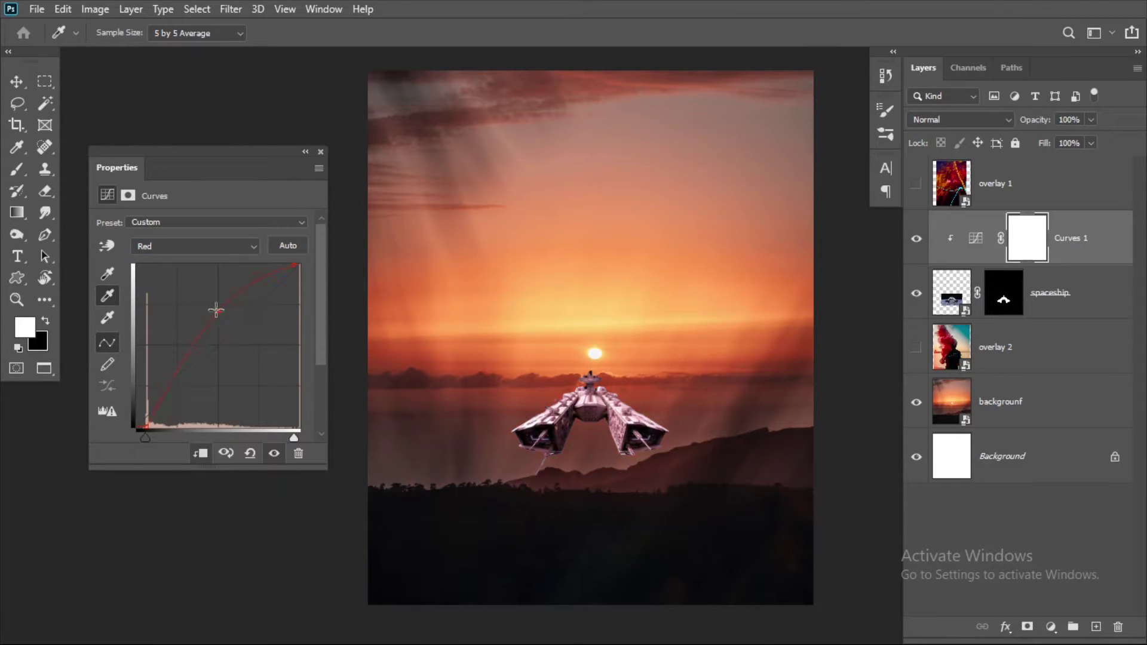
Step: Adjust and reset the Green curve, then lower the Blue curve to warm the ship
{"action": "left_click", "coordinate": [229, 243]}
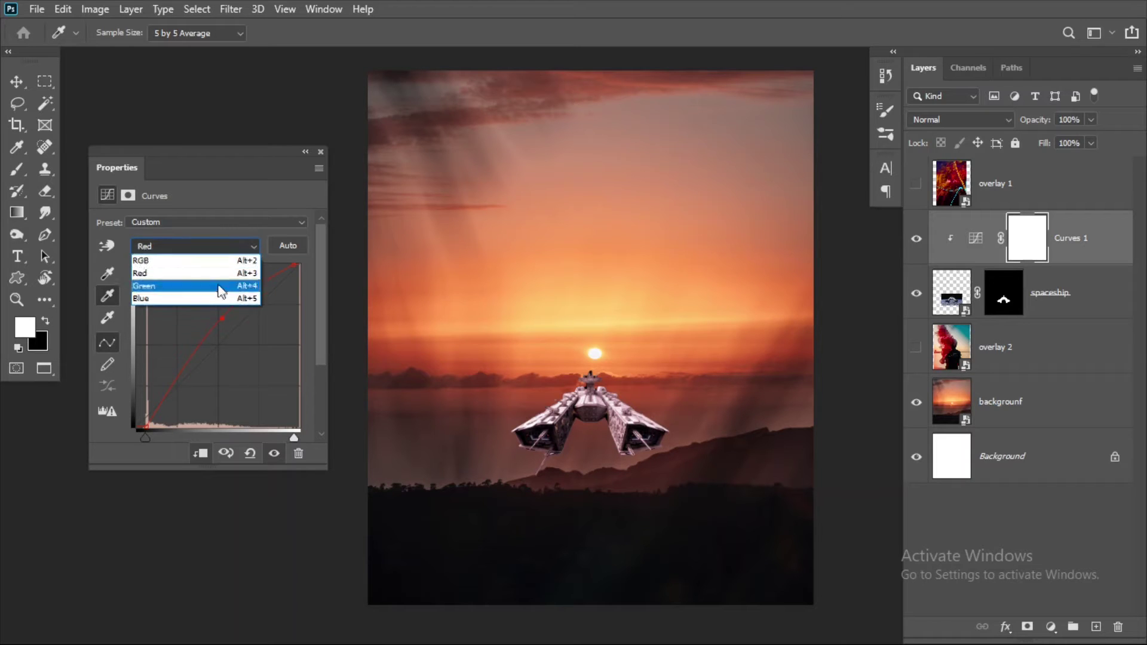
{"action": "left_click", "coordinate": [224, 275]}
{"action": "mouse_move", "coordinate": [225, 341]}
{"action": "left_mouse_down"}
{"action": "mouse_move", "coordinate": [209, 332]}
{"action": "mouse_move", "coordinate": [231, 359]}
{"action": "left_mouse_up"}
{"action": "left_click", "coordinate": [195, 246]}
{"action": "left_click", "coordinate": [155, 297]}
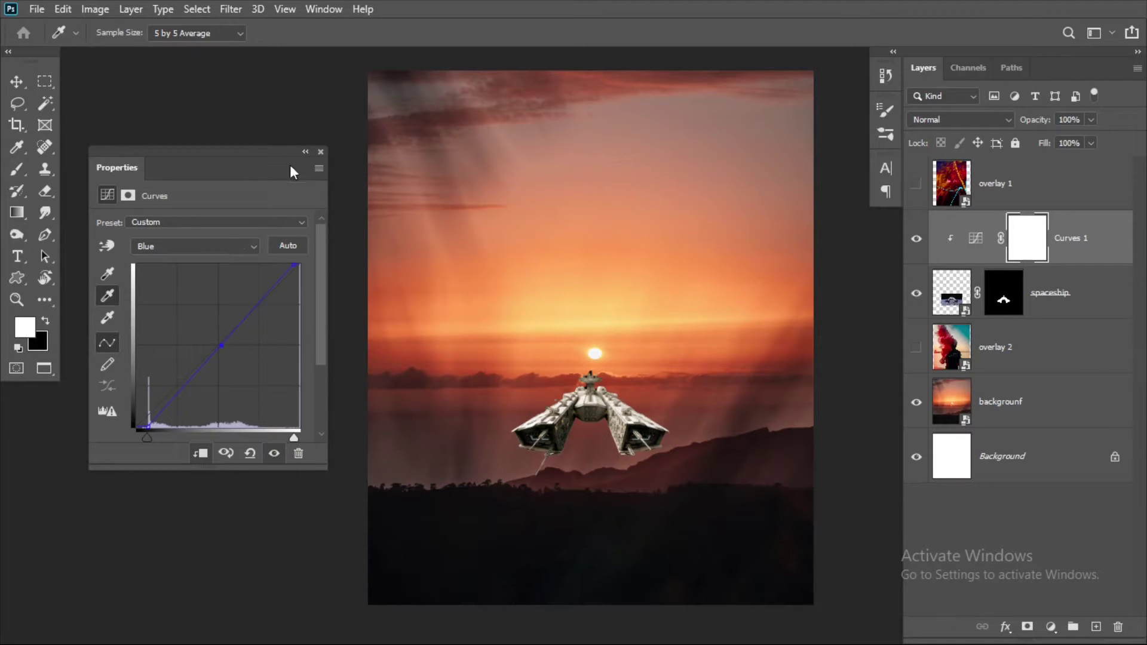
{"action": "left_click_drag", "start_coordinate": [293, 172], "coordinate": [310, 185]}
Step: Add a Color Balance adjustment clipped to the spaceship layer
{"action": "double_click", "coordinate": [307, 185]}
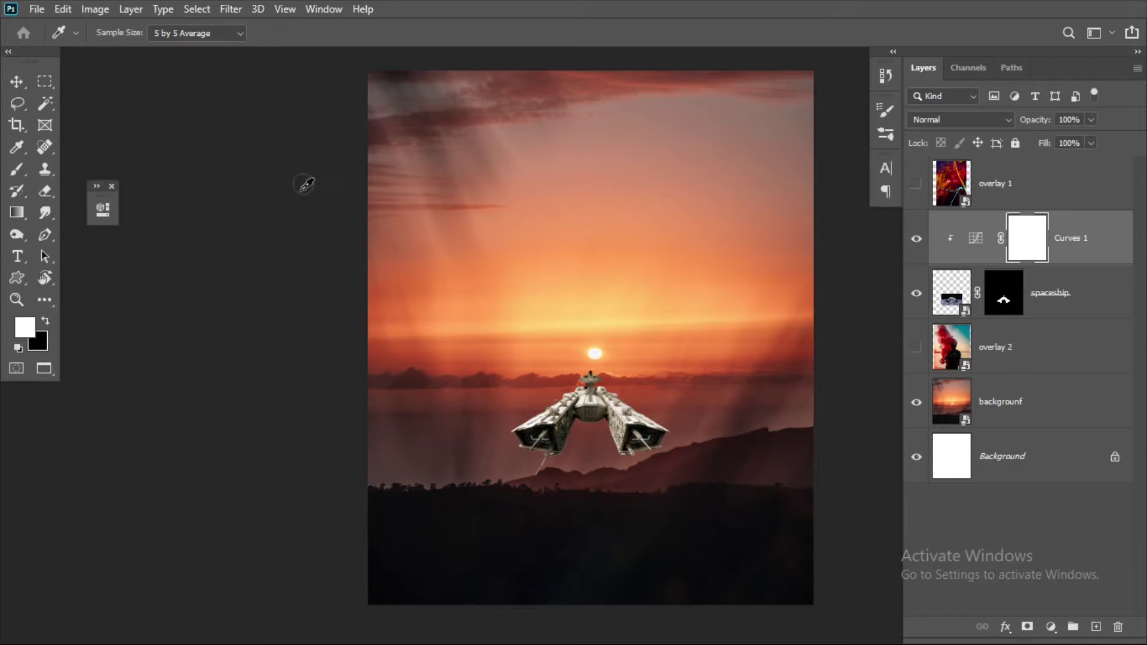
{"action": "double_click", "coordinate": [96, 184]}
{"action": "left_click", "coordinate": [1050, 627]}
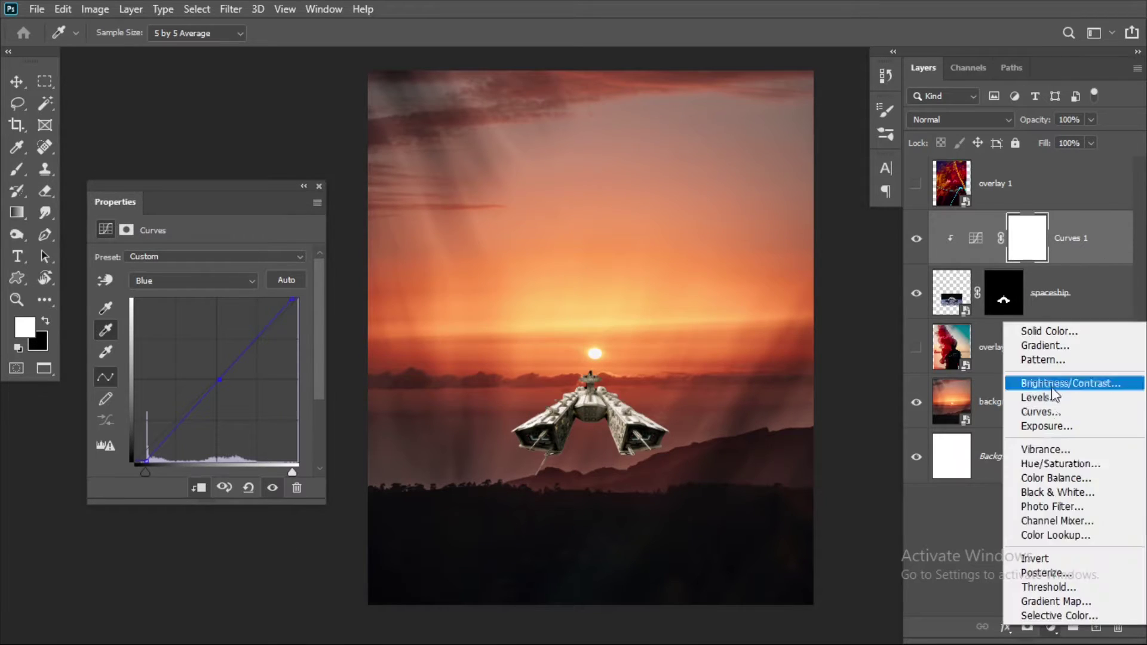
{"action": "left_click", "coordinate": [1055, 482]}
{"action": "key", "text": "b"}
{"action": "left_click", "coordinate": [199, 487]}
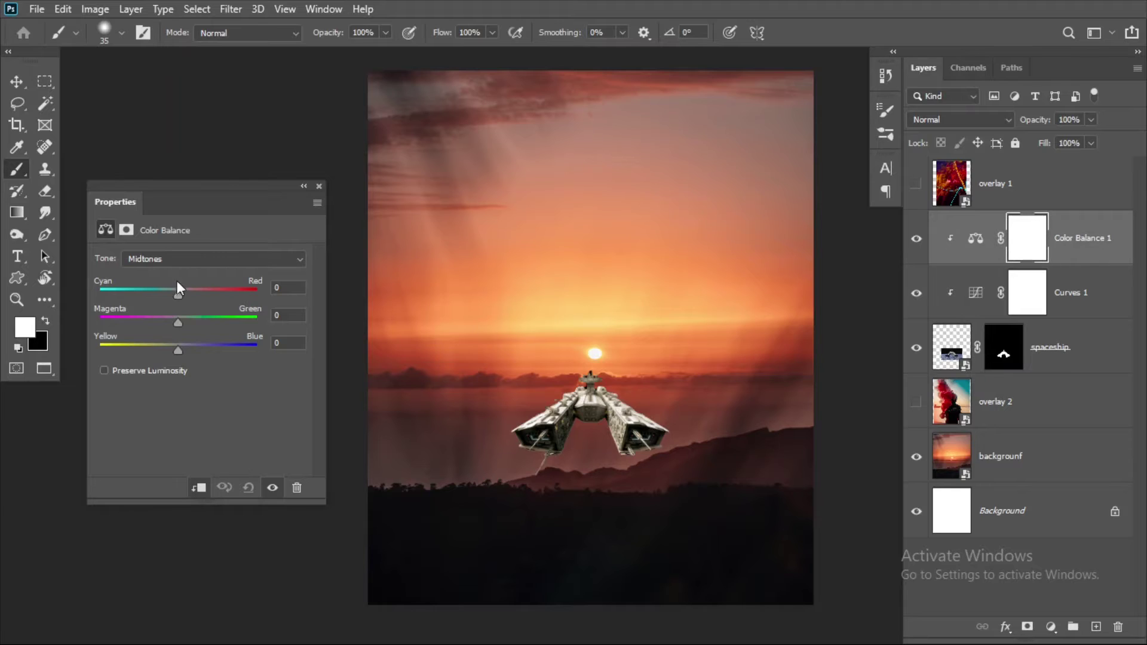
Step: Set Color Balance: highlights Red +35, midtones Red +17, shadows Green +10 and Blue +34
{"action": "left_click", "coordinate": [192, 263]}
{"action": "left_click", "coordinate": [206, 290]}
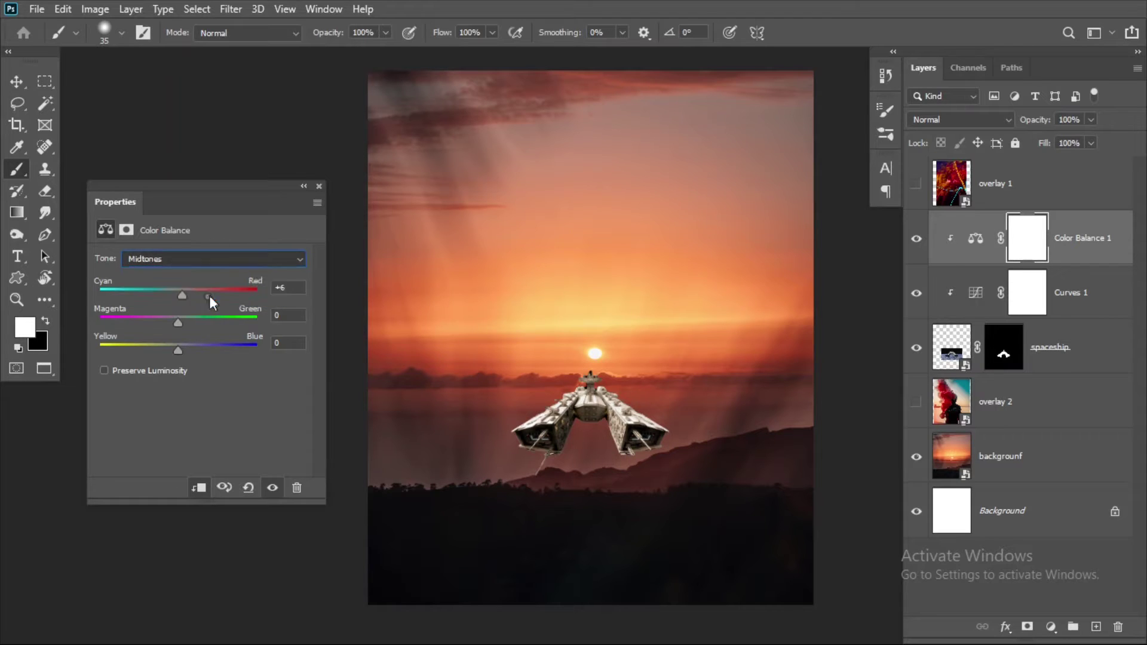
{"action": "mouse_move", "coordinate": [209, 291]}
{"action": "left_mouse_down"}
{"action": "mouse_move", "coordinate": [221, 288]}
{"action": "mouse_move", "coordinate": [206, 293]}
{"action": "left_mouse_up"}
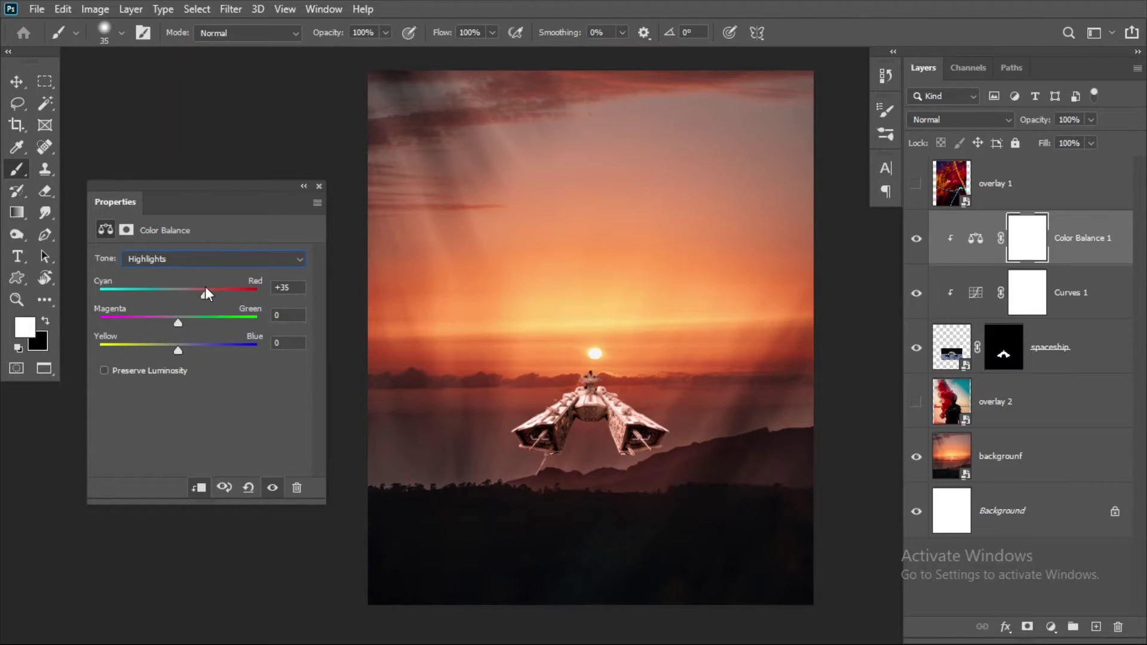
{"action": "left_click_drag", "start_coordinate": [179, 350], "coordinate": [187, 350]}
{"action": "left_click", "coordinate": [210, 259]}
{"action": "left_click_drag", "start_coordinate": [178, 322], "coordinate": [192, 294]}
{"action": "left_click", "coordinate": [206, 258]}
{"action": "left_click", "coordinate": [198, 286]}
{"action": "left_click", "coordinate": [299, 259]}
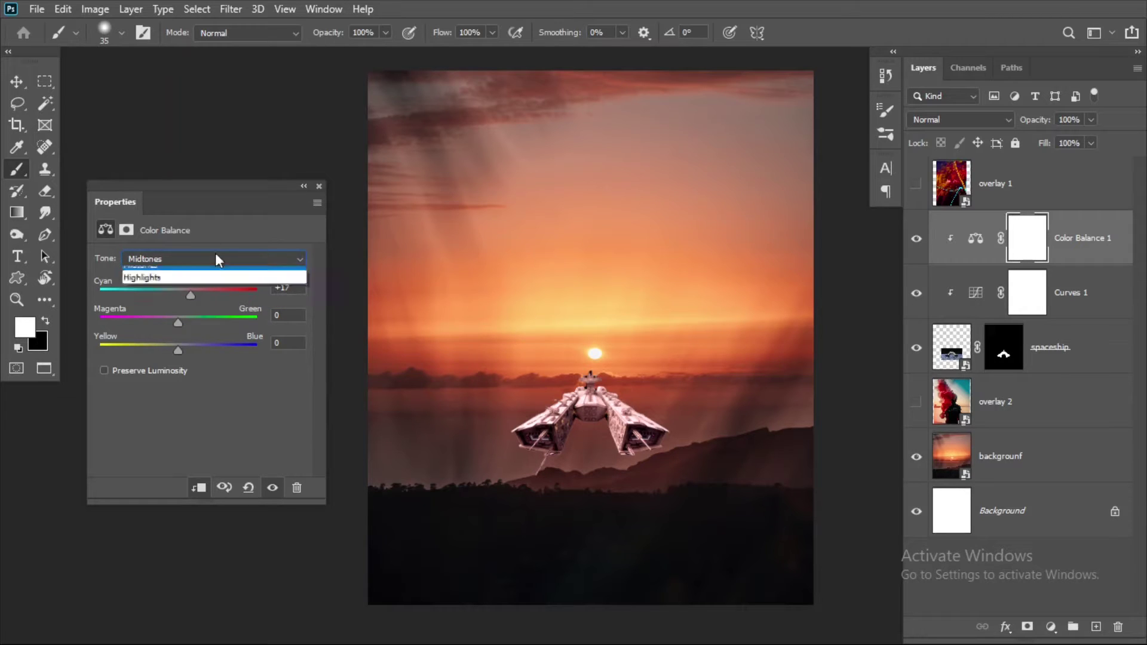
{"action": "left_click", "coordinate": [210, 302]}
{"action": "left_click", "coordinate": [210, 259]}
{"action": "left_click", "coordinate": [215, 270]}
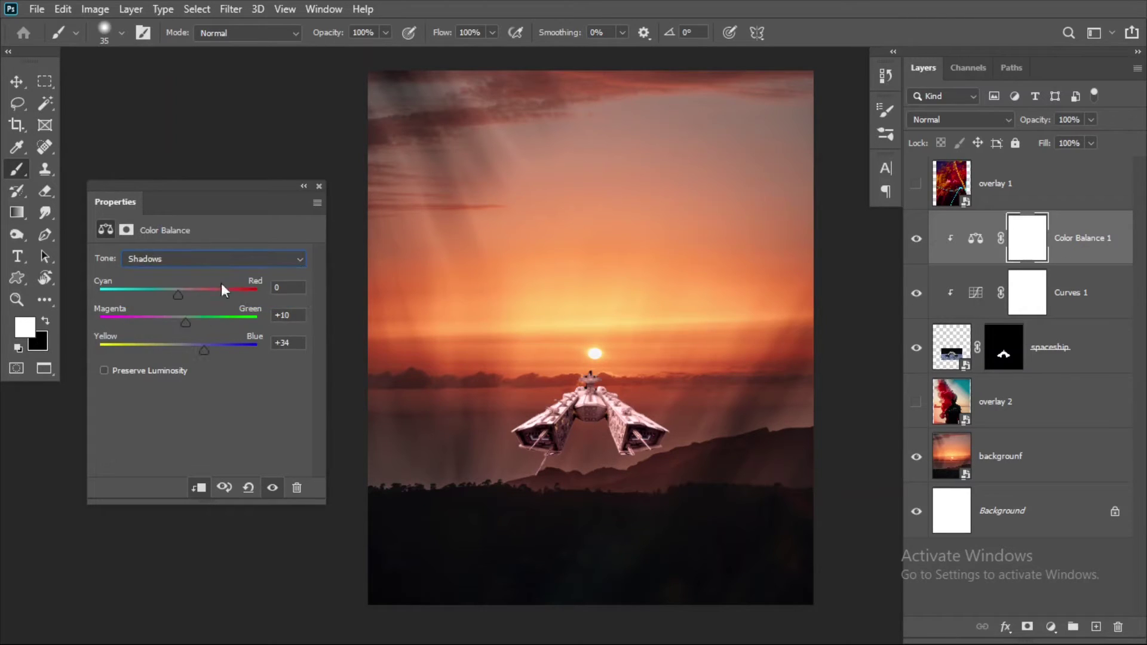
Step: Give the spaceship layer a red colour label
{"action": "left_click", "coordinate": [1098, 355]}
{"action": "right_click", "coordinate": [1063, 355]}
{"action": "left_click", "coordinate": [872, 578]}
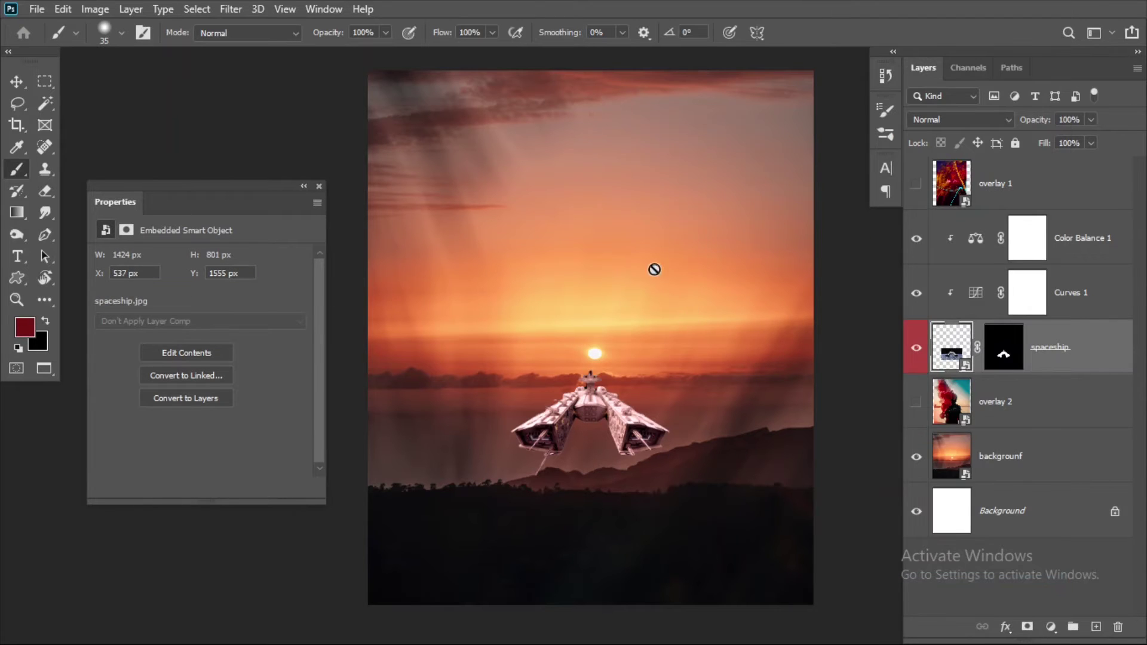
Step: Label the backgrounf layer orange, then change it to red
{"action": "left_click", "coordinate": [1060, 464]}
{"action": "right_click", "coordinate": [1060, 463]}
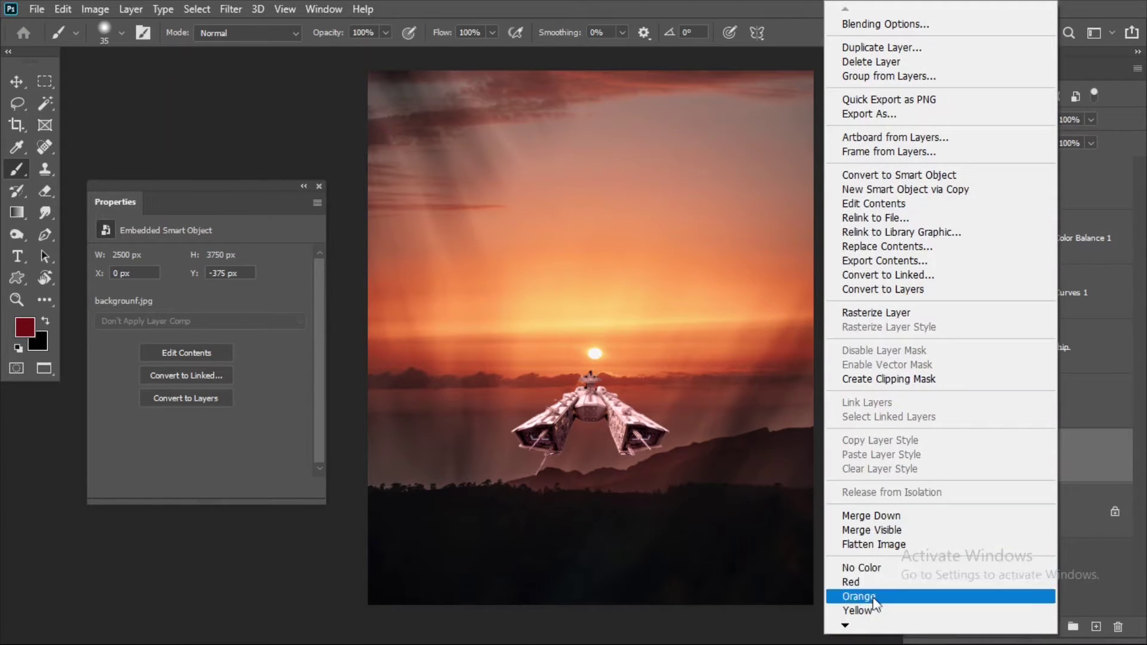
{"action": "left_click", "coordinate": [883, 593]}
{"action": "right_click", "coordinate": [1048, 461]}
{"action": "left_click", "coordinate": [873, 578]}
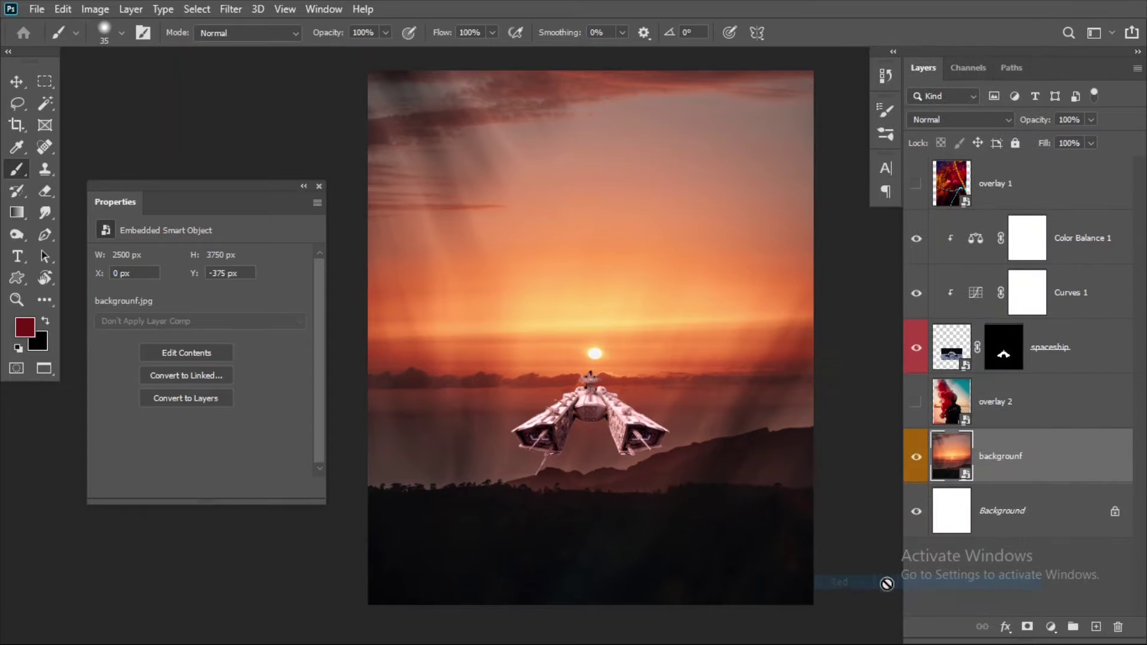
Step: Show the overlay 1 layer and enlarge it to 2540×3810 px to cover the canvas
{"action": "left_click", "coordinate": [916, 184]}
{"action": "left_click", "coordinate": [1014, 190]}
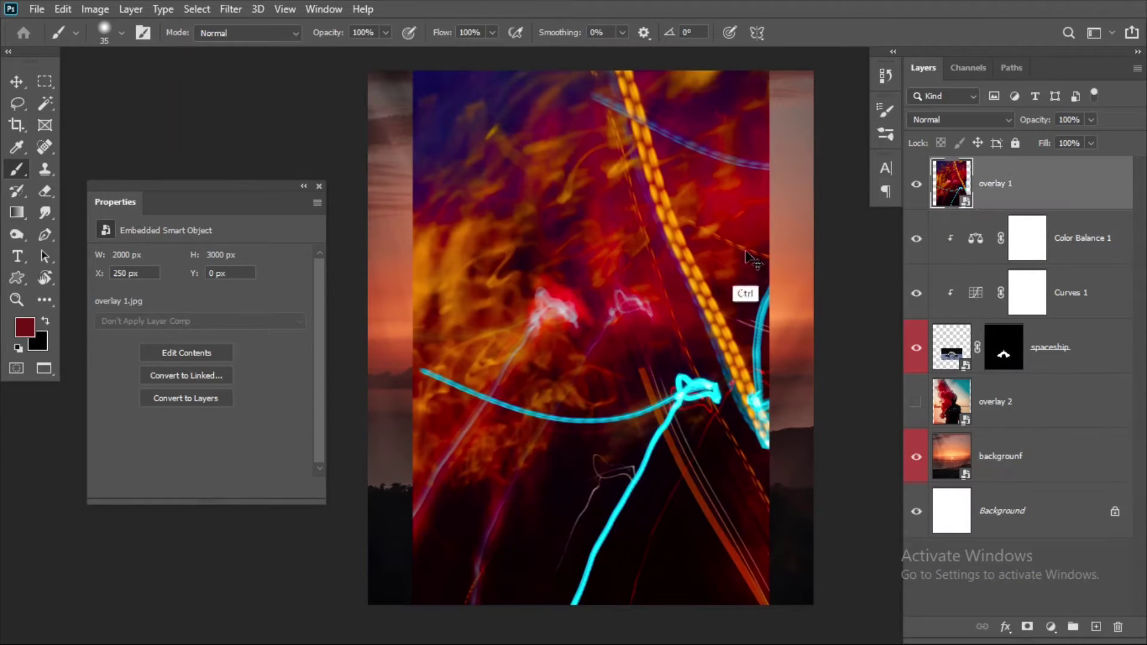
{"action": "key", "text": "ctrl+t"}
{"action": "left_click_drag", "start_coordinate": [766, 604], "coordinate": [819, 622]}
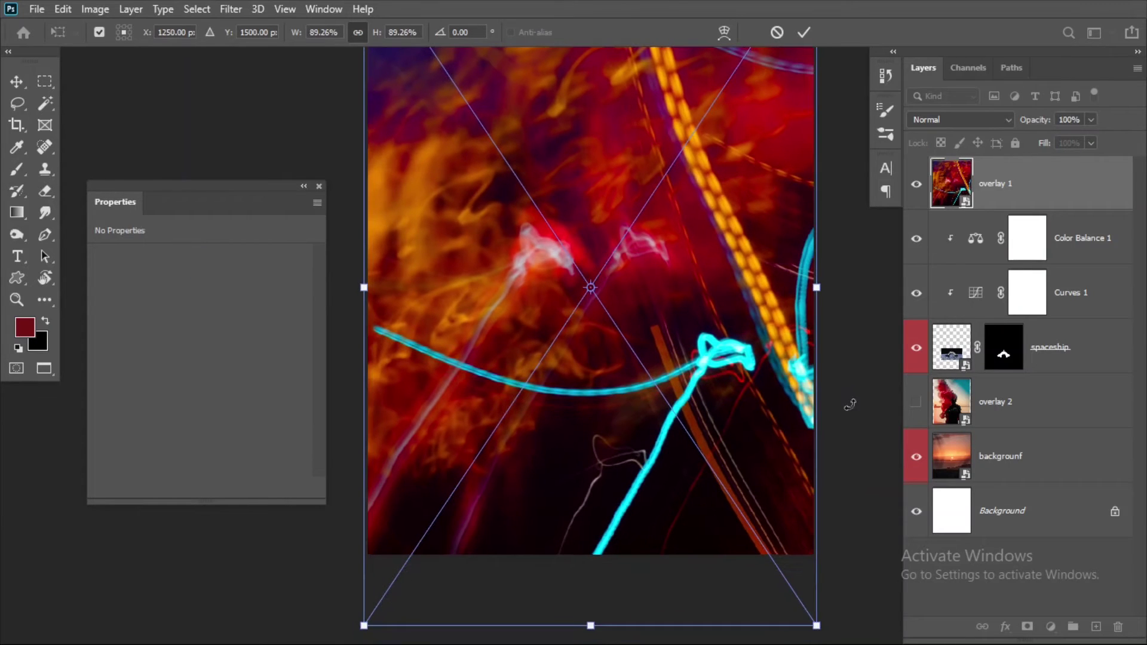
{"action": "key", "text": "Return"}
{"action": "key", "text": "b"}
Step: Pan across the overlay, cancel the rasterize prompt, and move the Properties panel aside
{"action": "scroll", "coordinate": [603, 464], "scroll_direction": "up", "scroll_amount": 3}
{"action": "left_click_drag", "start_coordinate": [603, 464], "coordinate": [748, 286]}
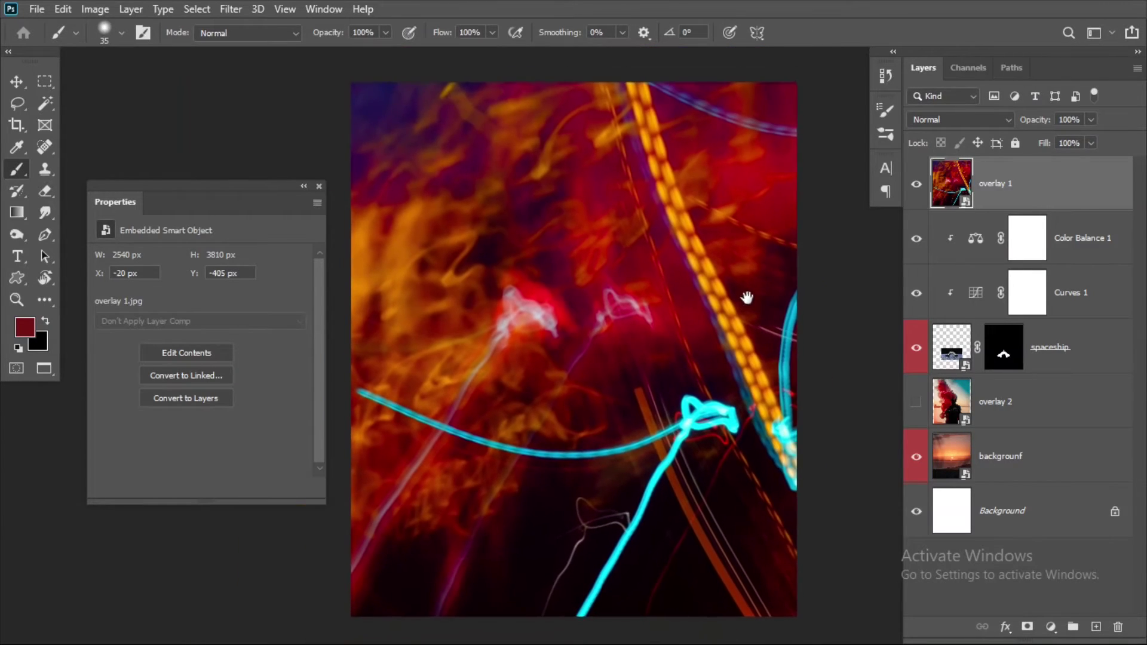
{"action": "mouse_move", "coordinate": [234, 198]}
{"action": "left_mouse_down"}
{"action": "mouse_move", "coordinate": [210, 226]}
{"action": "mouse_move", "coordinate": [208, 270]}
{"action": "left_mouse_up"}
{"action": "left_click_drag", "start_coordinate": [281, 583], "coordinate": [279, 520]}
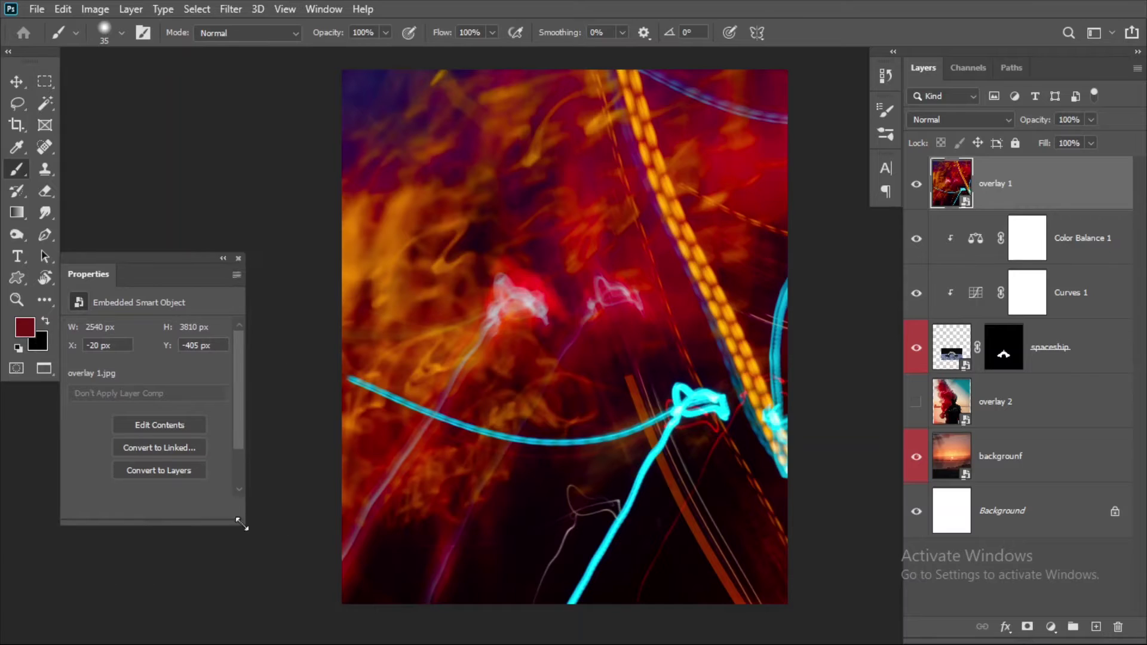
{"action": "left_click", "coordinate": [622, 256]}
{"action": "mouse_move", "coordinate": [193, 259]}
{"action": "left_mouse_down"}
{"action": "mouse_move", "coordinate": [230, 343]}
{"action": "mouse_move", "coordinate": [133, 383]}
{"action": "left_mouse_up"}
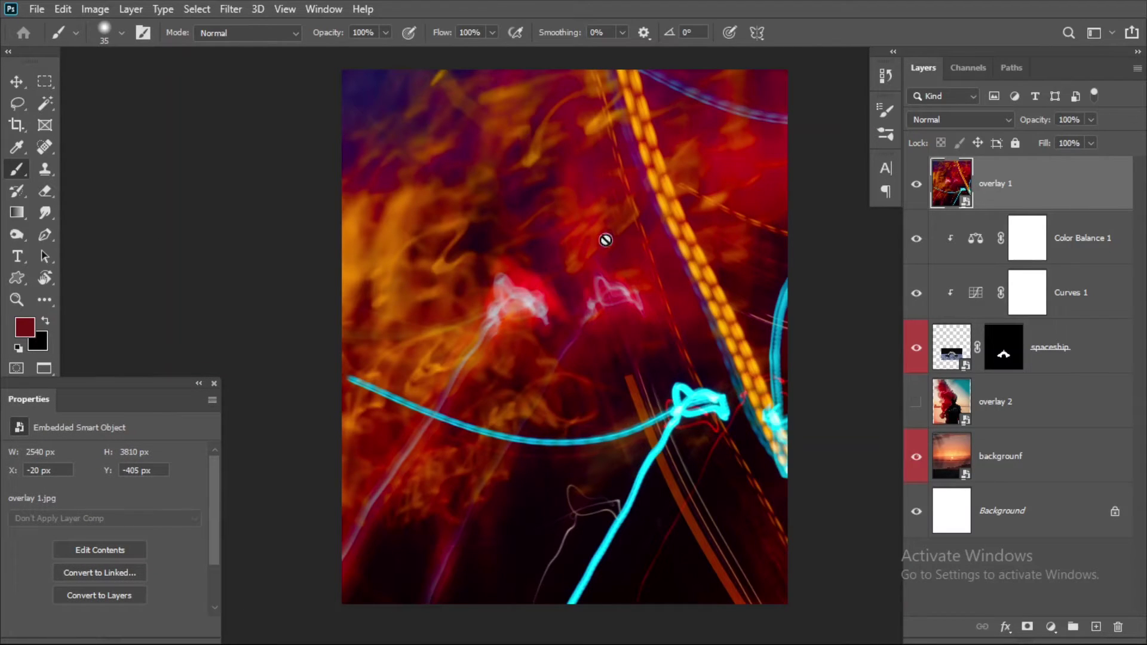
Step: Preview blend modes on overlay 1, stepping down through Screen to Linear Dodge (Add)
{"action": "left_click", "coordinate": [959, 119]}
{"action": "left_click", "coordinate": [967, 152]}
{"action": "key", "text": "Down"}
{"action": "key", "text": "Down"}
{"action": "key", "text": "Down"}
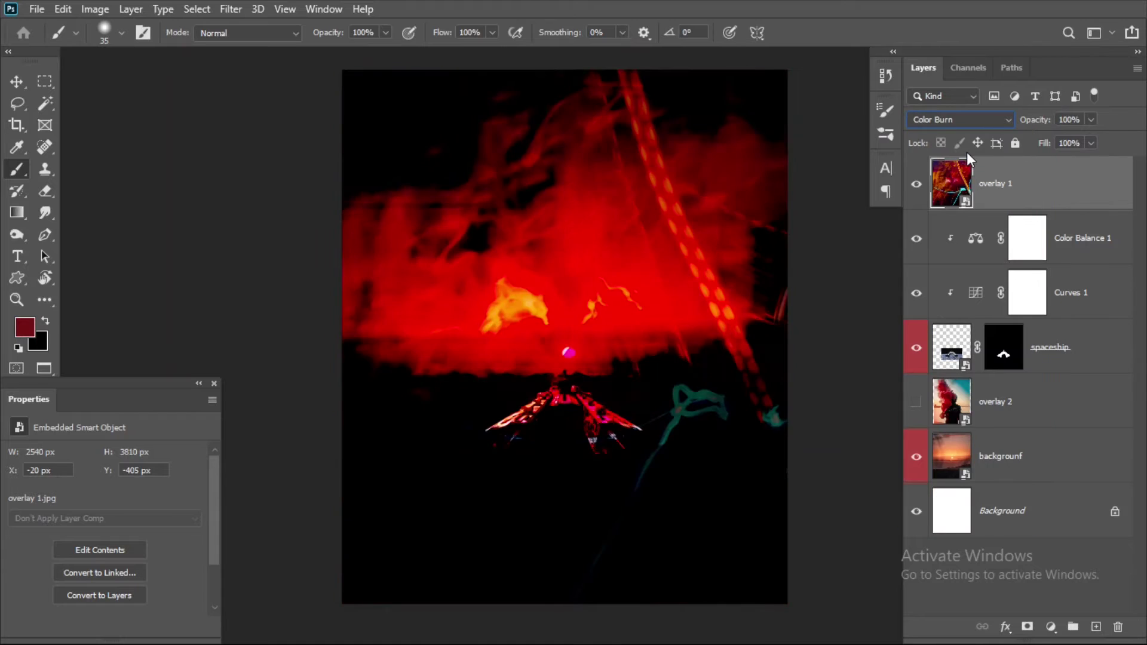
{"action": "key", "text": "Down"}
{"action": "key", "text": "Down"}
{"action": "key", "text": "Down"}
{"action": "key", "text": "Down"}
{"action": "key", "text": "Down"}
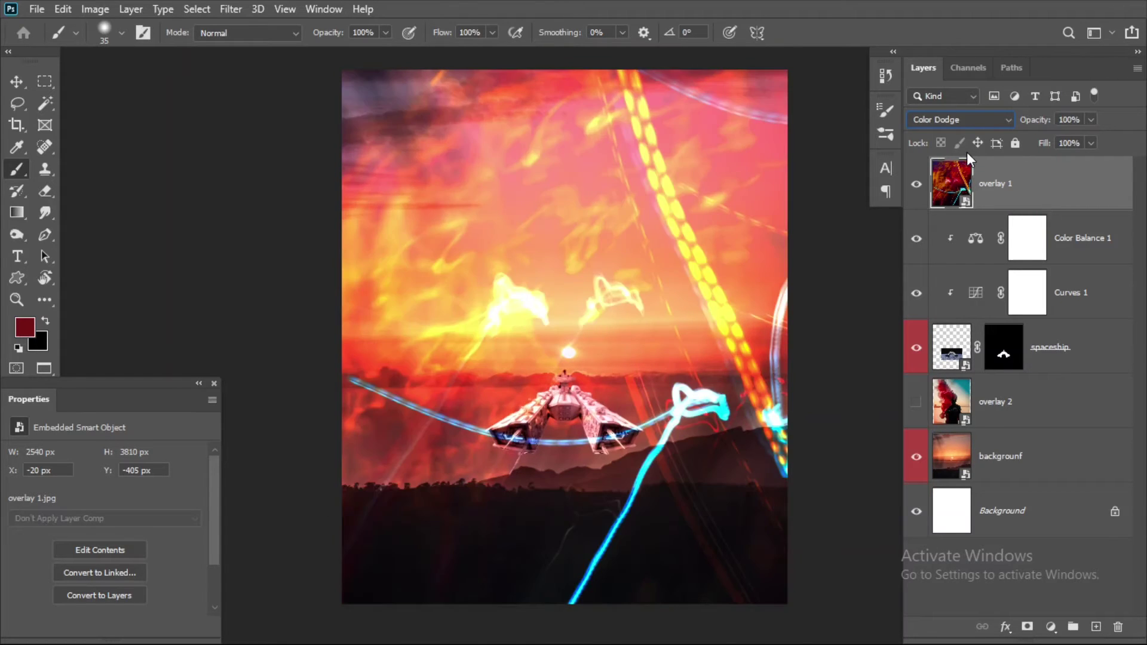
{"action": "key", "text": "Up"}
{"action": "key", "text": "Down"}
{"action": "key", "text": "Down"}
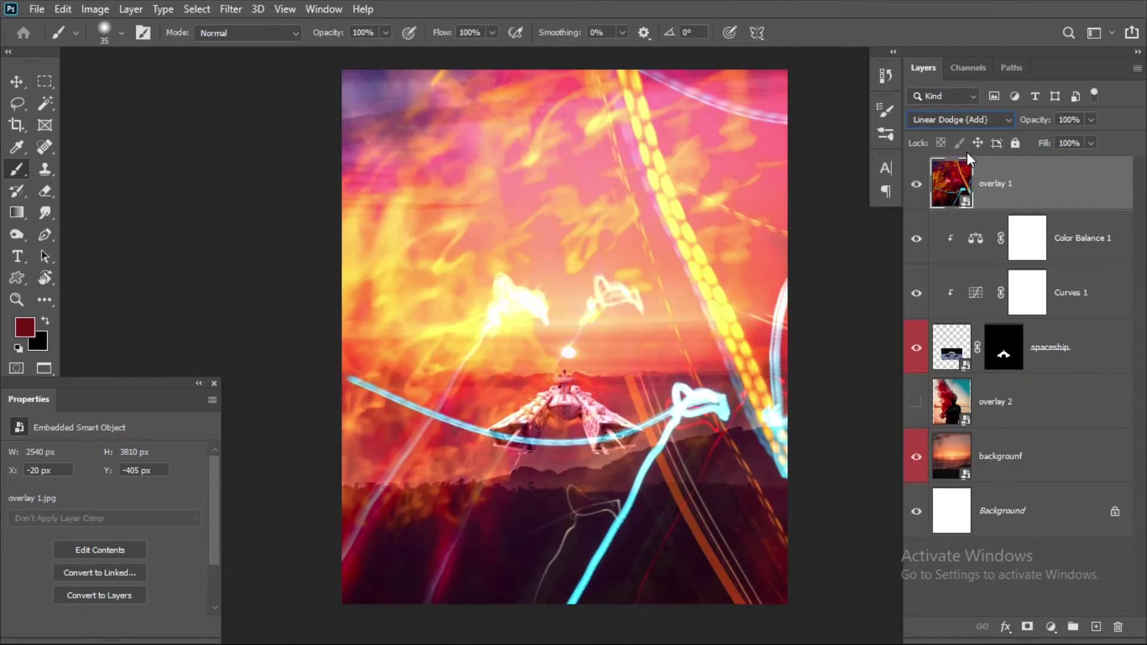
Step: Compare the neighbouring modes, settle on Linear Dodge (Add), and set opacity to 61%
{"action": "key", "text": "Down"}
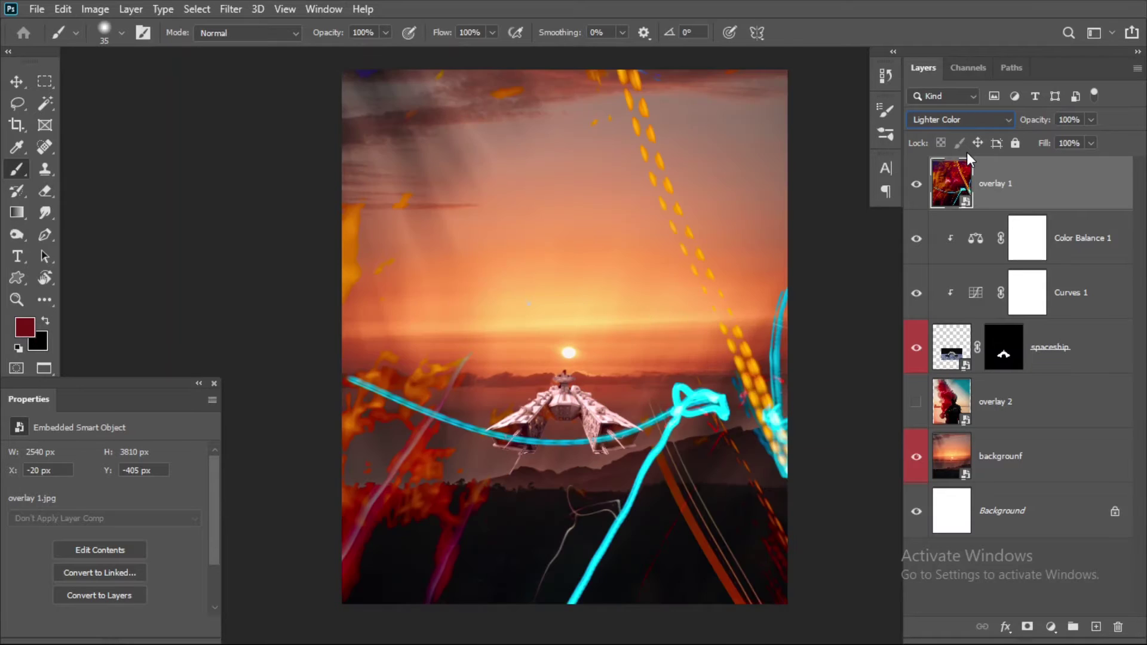
{"action": "key", "text": "Down"}
{"action": "key", "text": "Down"}
{"action": "key", "text": "Down"}
{"action": "key", "text": "Down"}
{"action": "key", "text": "Down"}
{"action": "key", "text": "Down"}
{"action": "key", "text": "Down"}
{"action": "key", "text": "Down"}
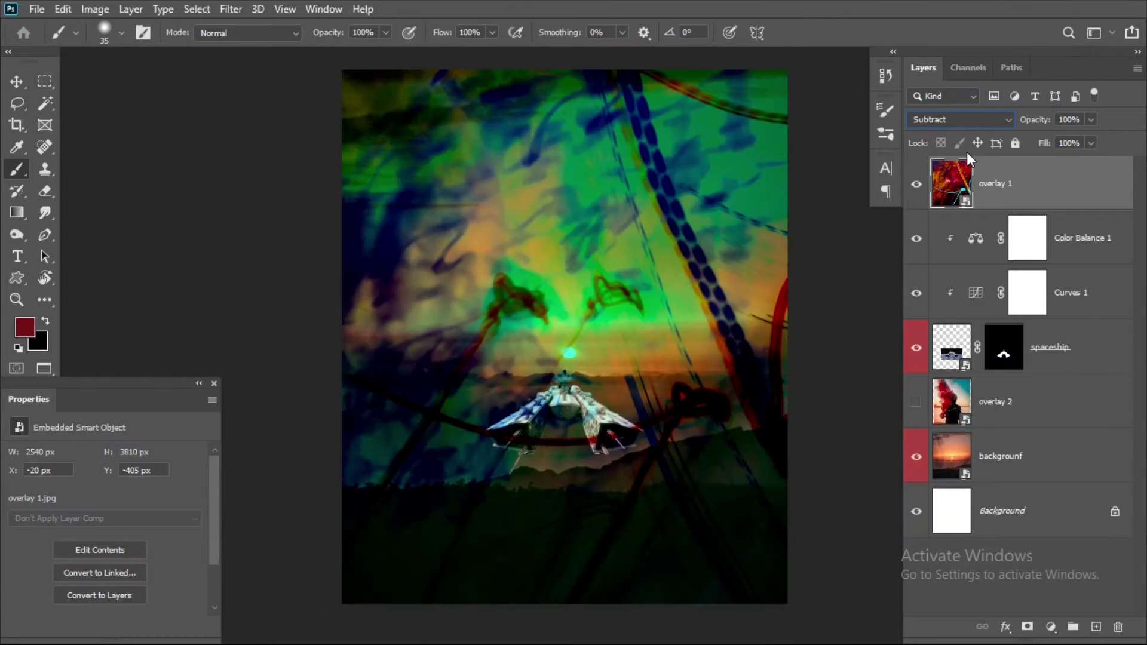
{"action": "key", "text": "Down"}
{"action": "key", "text": "Down"}
{"action": "key", "text": "Down"}
{"action": "key", "text": "Down"}
{"action": "key", "text": "Down"}
{"action": "key", "text": "Up"}
{"action": "key", "text": "Up"}
{"action": "key", "text": "Up"}
{"action": "key", "text": "Up"}
{"action": "key", "text": "Up"}
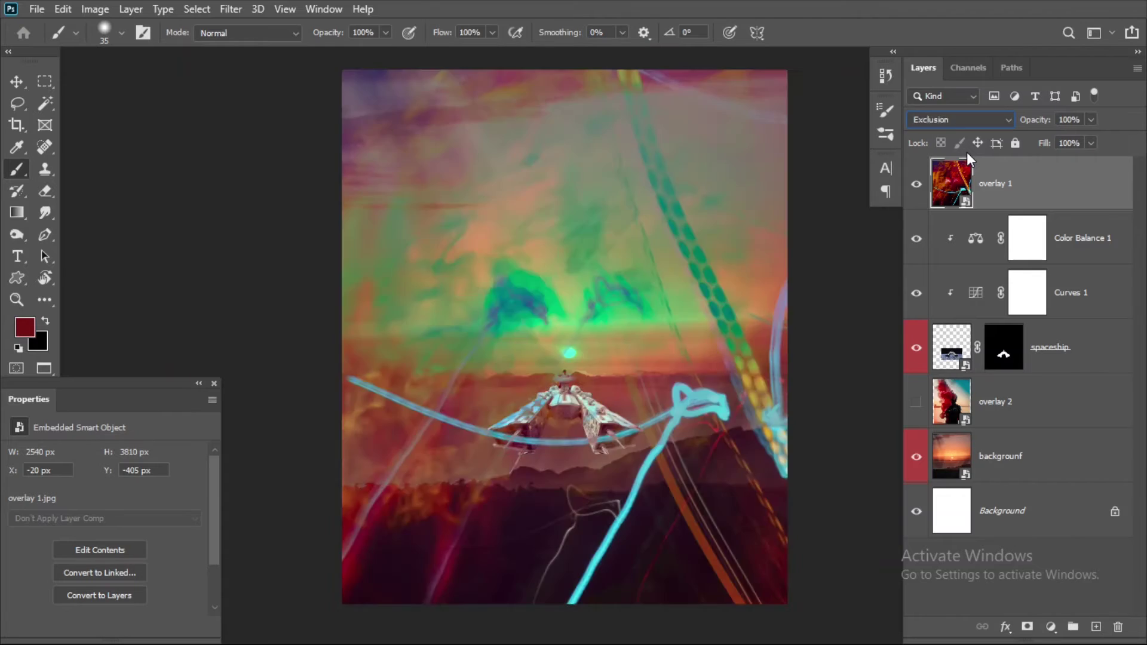
{"action": "key", "text": "Up"}
{"action": "key", "text": "Up"}
{"action": "key", "text": "Up"}
{"action": "key", "text": "Up"}
{"action": "key", "text": "Up"}
{"action": "key", "text": "Up"}
{"action": "key", "text": "Up"}
{"action": "key", "text": "Down"}
{"action": "key", "text": "Down"}
{"action": "key", "text": "Down"}
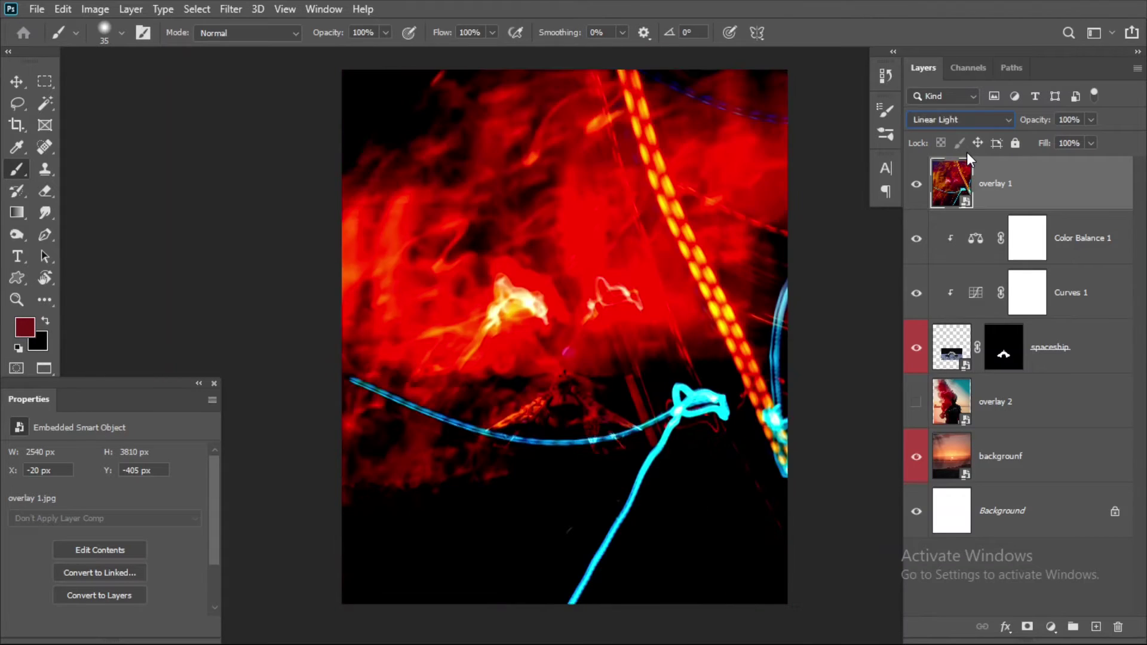
{"action": "key", "text": "Up"}
{"action": "key", "text": "Up"}
{"action": "key", "text": "Up"}
{"action": "key", "text": "Up"}
{"action": "key", "text": "Up"}
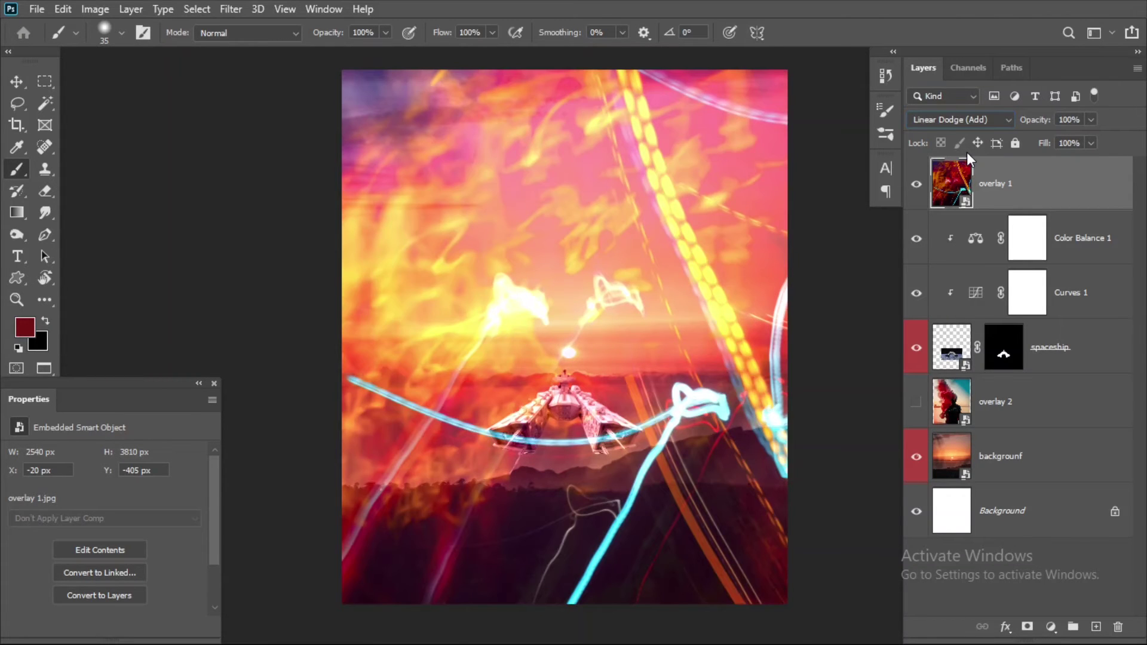
{"action": "left_click", "coordinate": [1091, 119]}
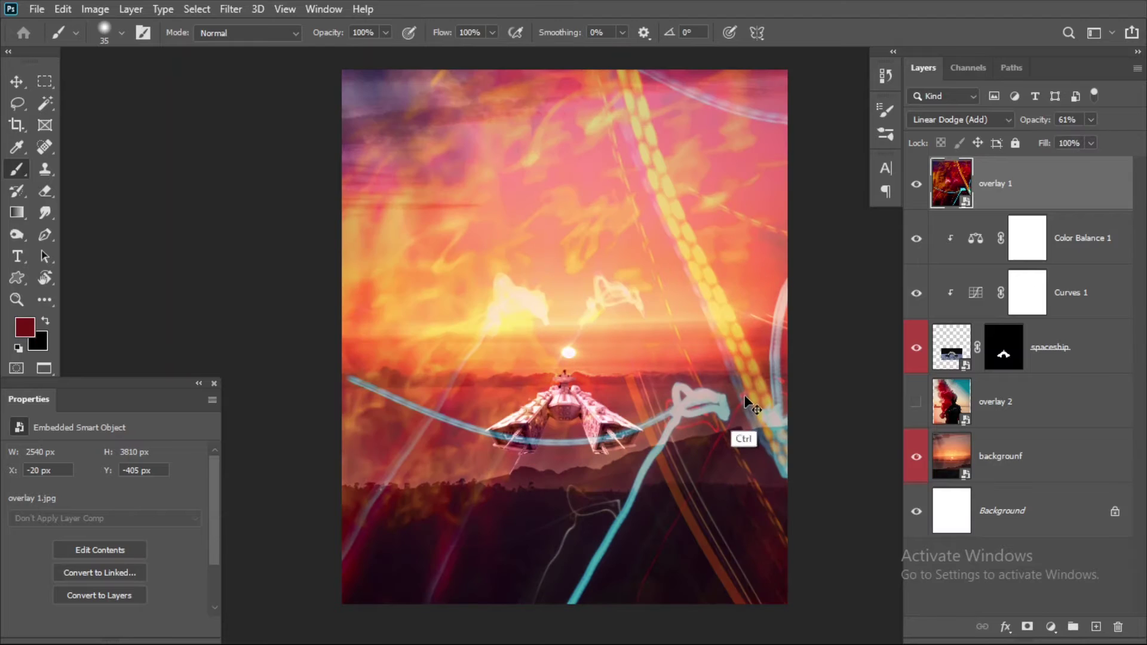
Step: Rotate overlay 1 to about 15°, move it across the scene, and raise opacity to about 65%
{"action": "key", "text": "ctrl+t"}
{"action": "mouse_move", "coordinate": [851, 347]}
{"action": "left_mouse_down"}
{"action": "mouse_move", "coordinate": [777, 347]}
{"action": "mouse_move", "coordinate": [678, 113]}
{"action": "left_mouse_up"}
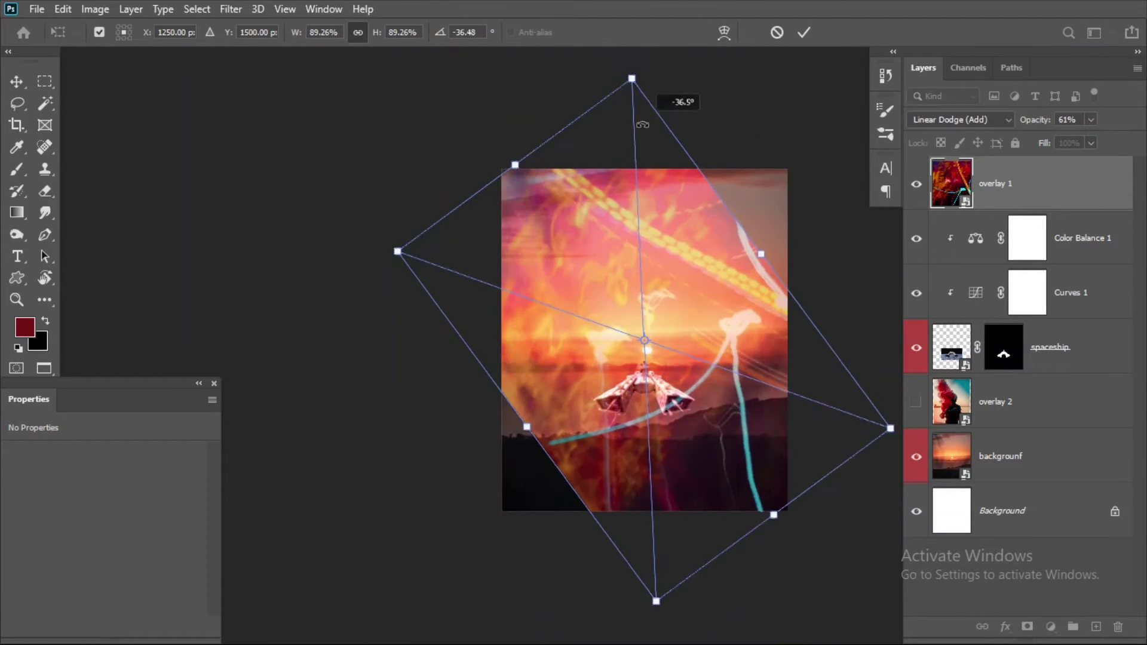
{"action": "left_click_drag", "start_coordinate": [661, 325], "coordinate": [712, 379]}
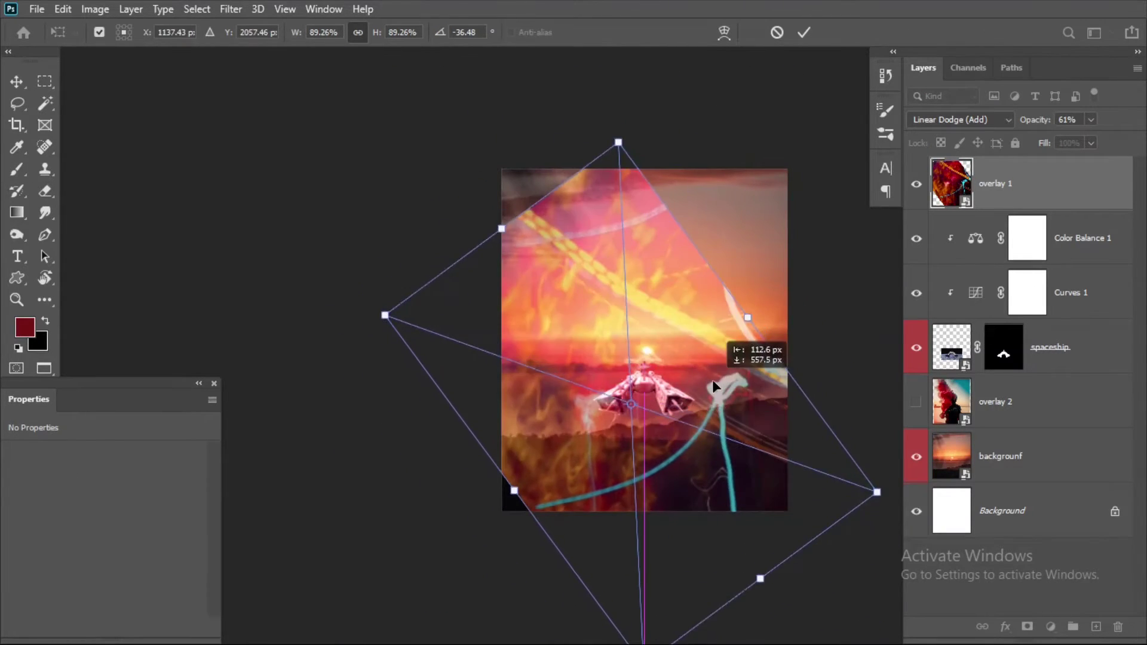
{"action": "mouse_move", "coordinate": [616, 90]}
{"action": "left_mouse_down"}
{"action": "mouse_move", "coordinate": [845, 157]}
{"action": "mouse_move", "coordinate": [804, 442]}
{"action": "left_mouse_up"}
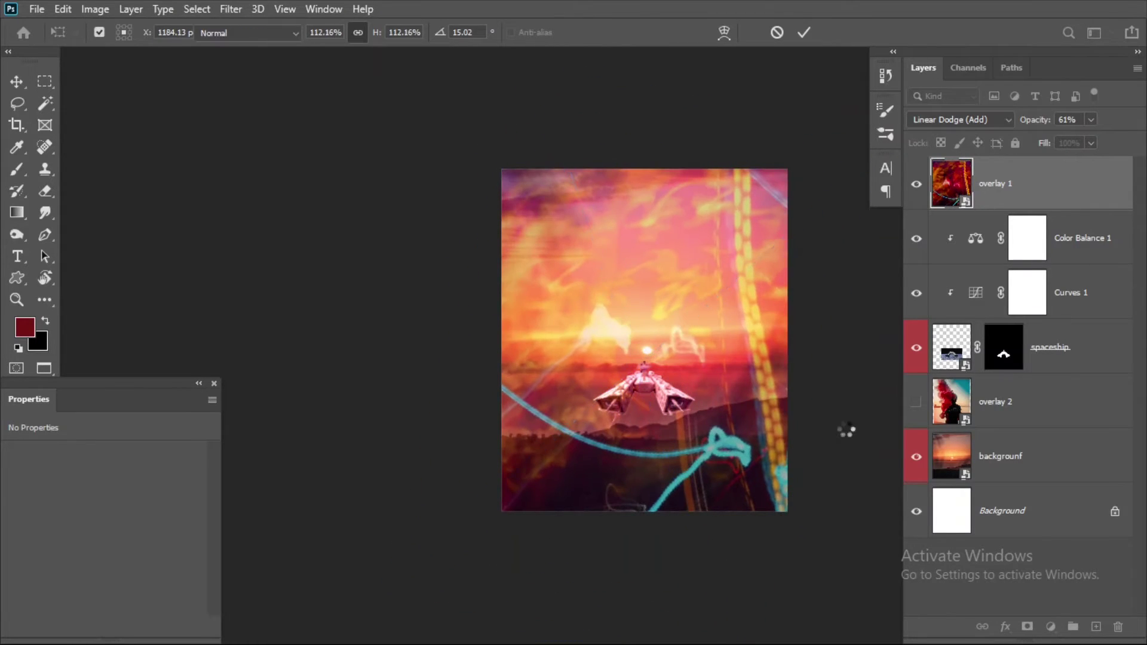
{"action": "left_click_drag", "start_coordinate": [1067, 139], "coordinate": [1096, 138]}
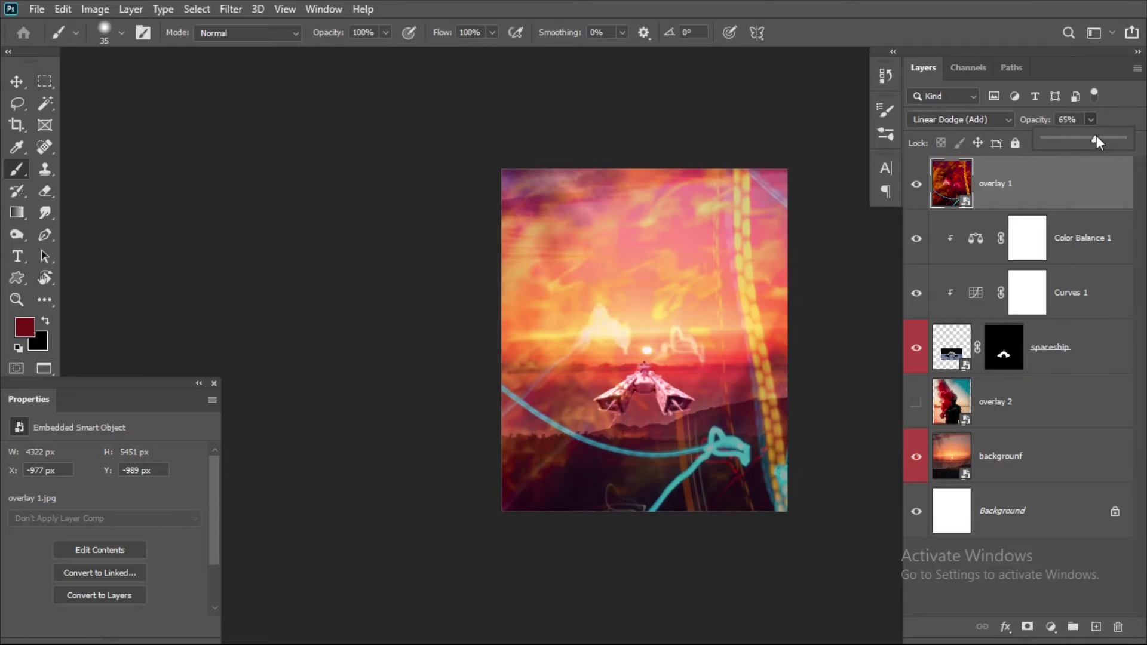
Step: Add a layer mask to overlay 1 and paint black with a 250 px brush over the sky
{"action": "left_click", "coordinate": [1027, 626]}
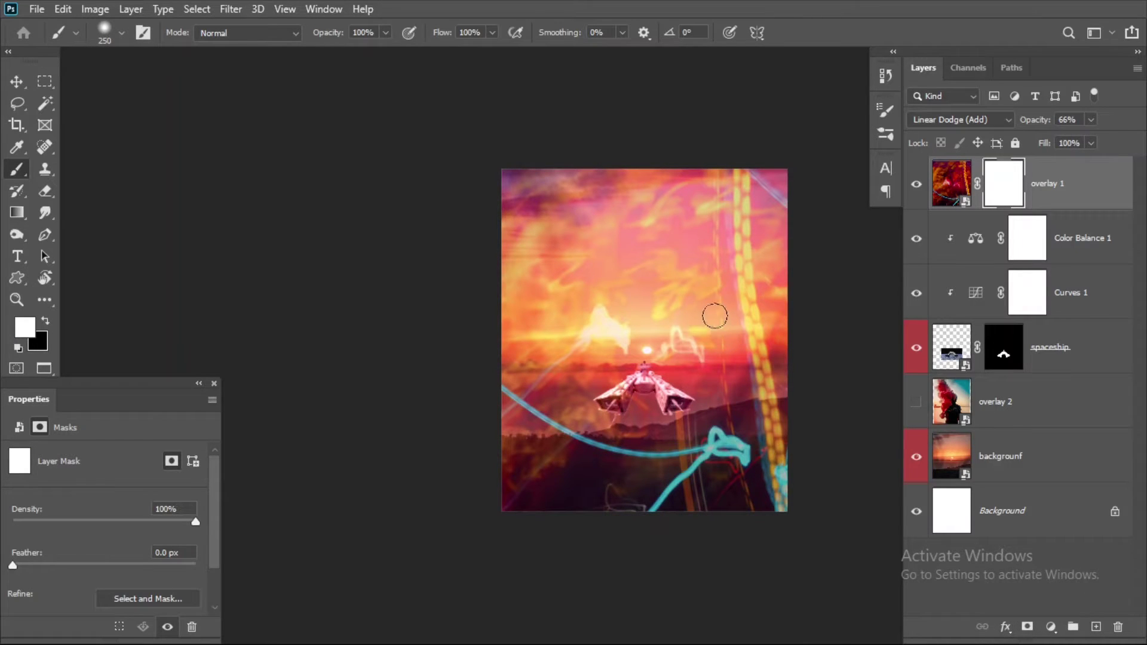
{"action": "key", "text": "bracketleft"}
{"action": "key", "text": "bracketleft"}
{"action": "key", "text": "x"}
{"action": "key", "text": "ctrl+plus"}
{"action": "left_click_drag", "start_coordinate": [676, 286], "coordinate": [542, 268]}
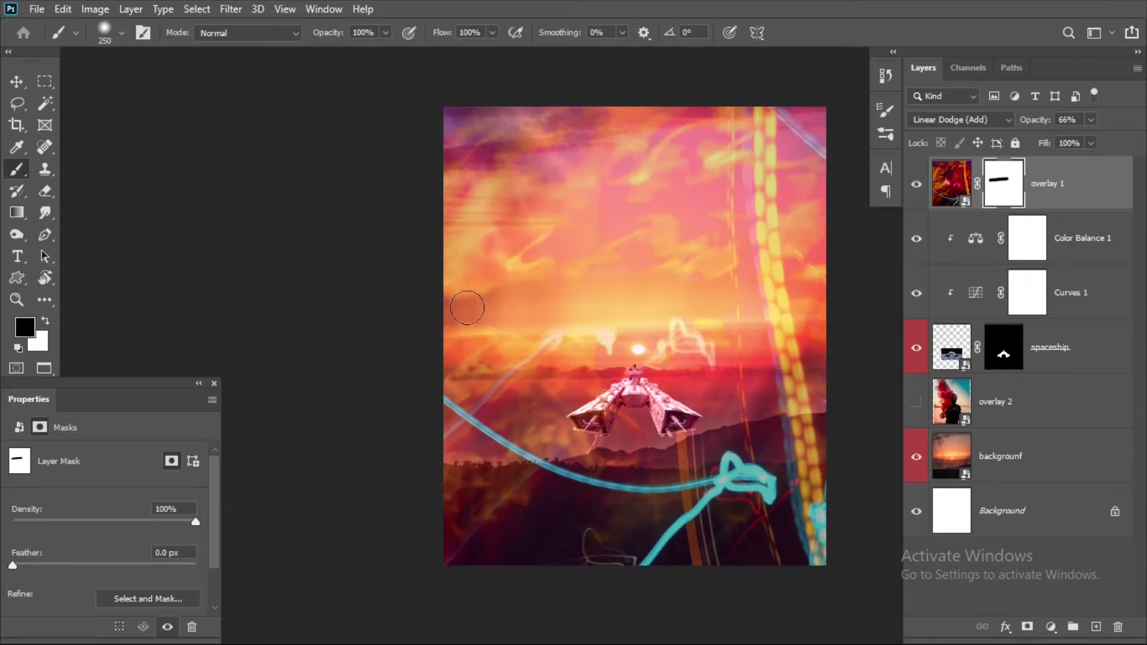
{"action": "mouse_move", "coordinate": [696, 170]}
{"action": "left_mouse_down"}
{"action": "mouse_move", "coordinate": [787, 297]}
{"action": "mouse_move", "coordinate": [667, 109]}
{"action": "left_mouse_up"}
{"action": "mouse_move", "coordinate": [692, 285]}
{"action": "left_mouse_down"}
{"action": "mouse_move", "coordinate": [717, 351]}
{"action": "mouse_move", "coordinate": [584, 340]}
{"action": "mouse_move", "coordinate": [795, 389]}
{"action": "mouse_move", "coordinate": [775, 555]}
{"action": "mouse_move", "coordinate": [480, 502]}
{"action": "left_mouse_up"}
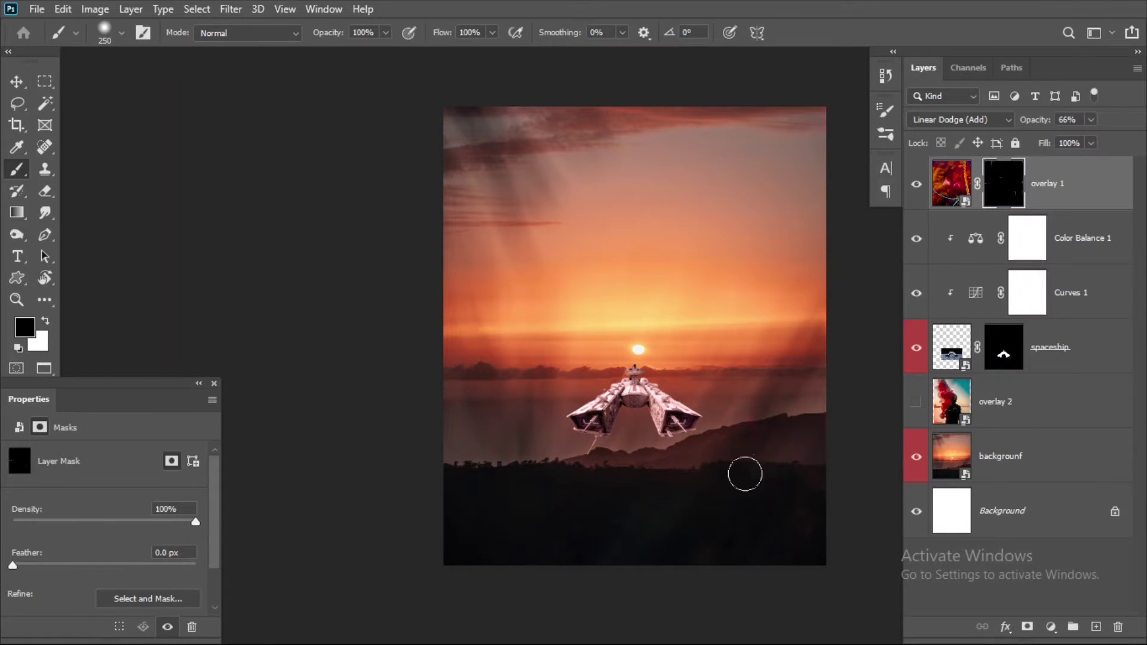
Step: Paint white on the mask to bring the cyan neon back across the lower landscape
{"action": "key", "text": "x"}
{"action": "mouse_move", "coordinate": [450, 481]}
{"action": "left_mouse_down"}
{"action": "mouse_move", "coordinate": [537, 484]}
{"action": "mouse_move", "coordinate": [532, 535]}
{"action": "mouse_move", "coordinate": [696, 535]}
{"action": "mouse_move", "coordinate": [666, 571]}
{"action": "left_mouse_up"}
{"action": "left_click_drag", "start_coordinate": [578, 478], "coordinate": [754, 452]}
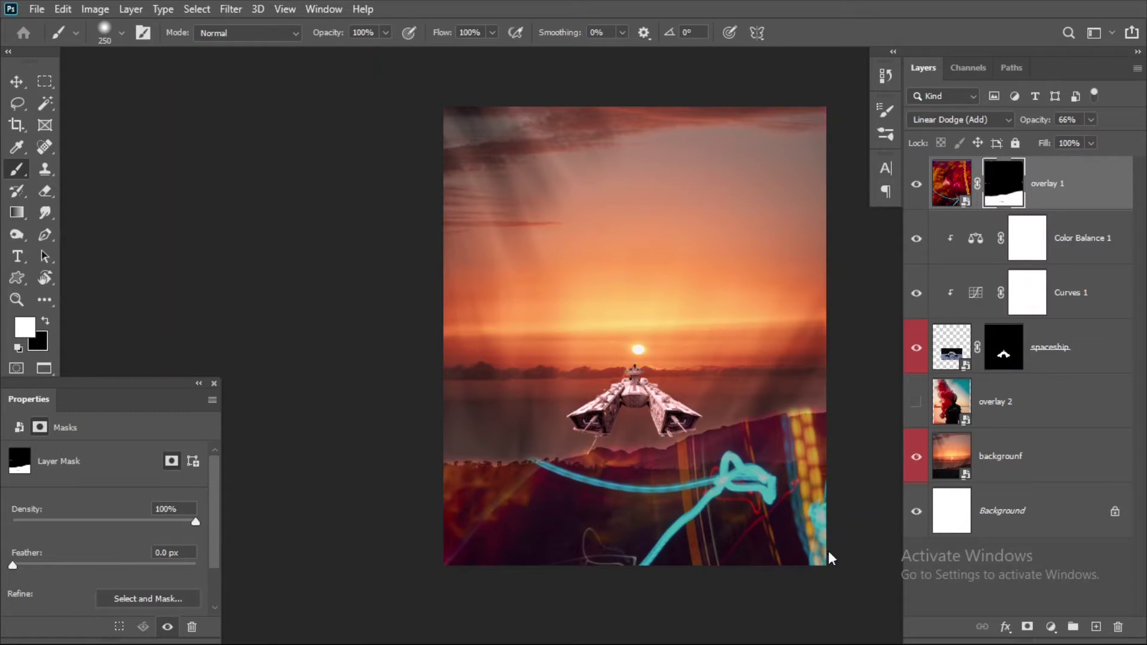
Step: Lower overlay 1 to 35% opacity and paint white on its mask along the left edge and horizon
{"action": "left_click", "coordinate": [1091, 120]}
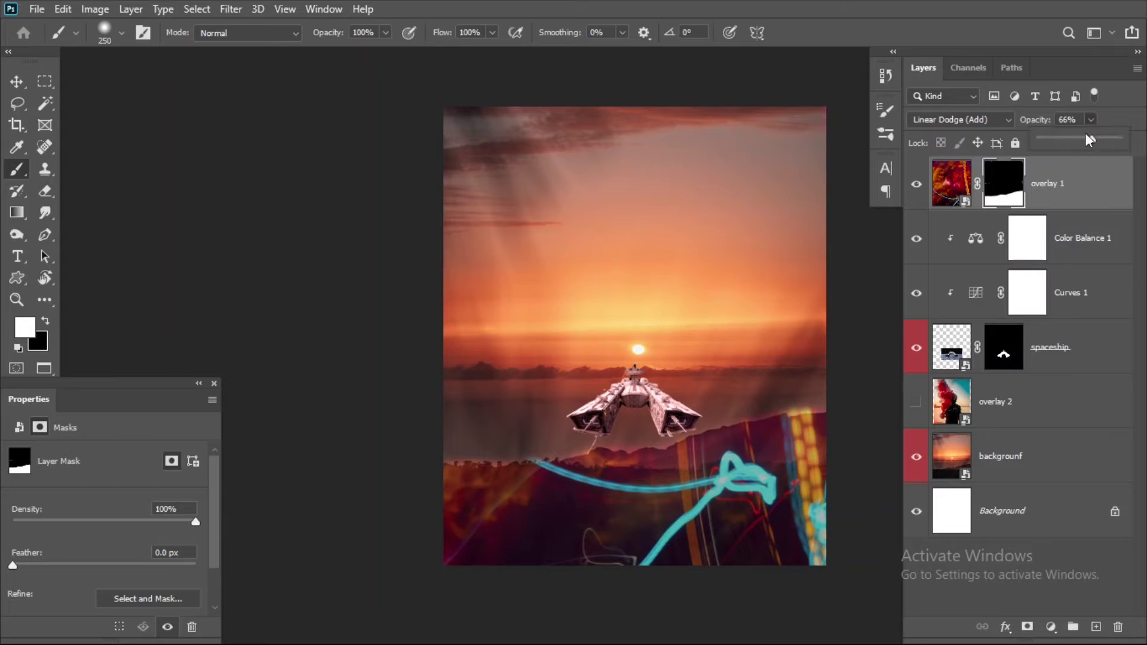
{"action": "left_click_drag", "start_coordinate": [1094, 138], "coordinate": [1068, 149]}
{"action": "mouse_move", "coordinate": [465, 157]}
{"action": "left_mouse_down"}
{"action": "mouse_move", "coordinate": [454, 311]}
{"action": "mouse_move", "coordinate": [512, 341]}
{"action": "mouse_move", "coordinate": [685, 350]}
{"action": "mouse_move", "coordinate": [740, 335]}
{"action": "mouse_move", "coordinate": [727, 233]}
{"action": "mouse_move", "coordinate": [445, 120]}
{"action": "mouse_move", "coordinate": [819, 217]}
{"action": "left_mouse_up"}
{"action": "left_click_drag", "start_coordinate": [582, 320], "coordinate": [700, 333]}
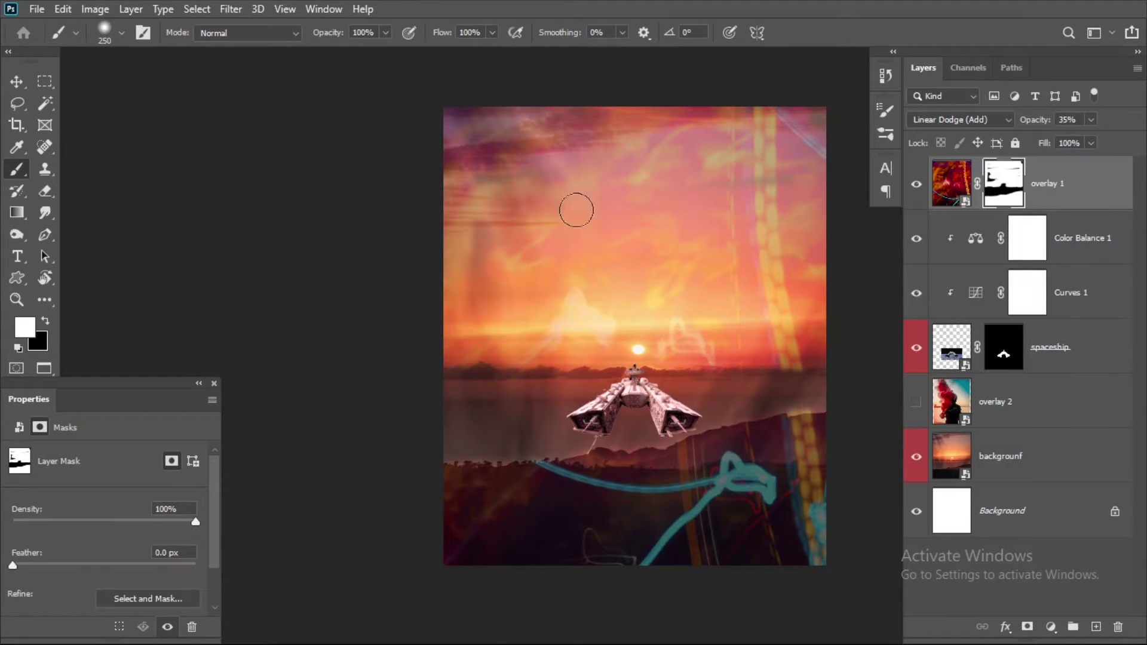
Step: Restore more streaks over the left sky, then make the red-smoke overlay 2 layer visible
{"action": "left_click_drag", "start_coordinate": [576, 210], "coordinate": [521, 244]}
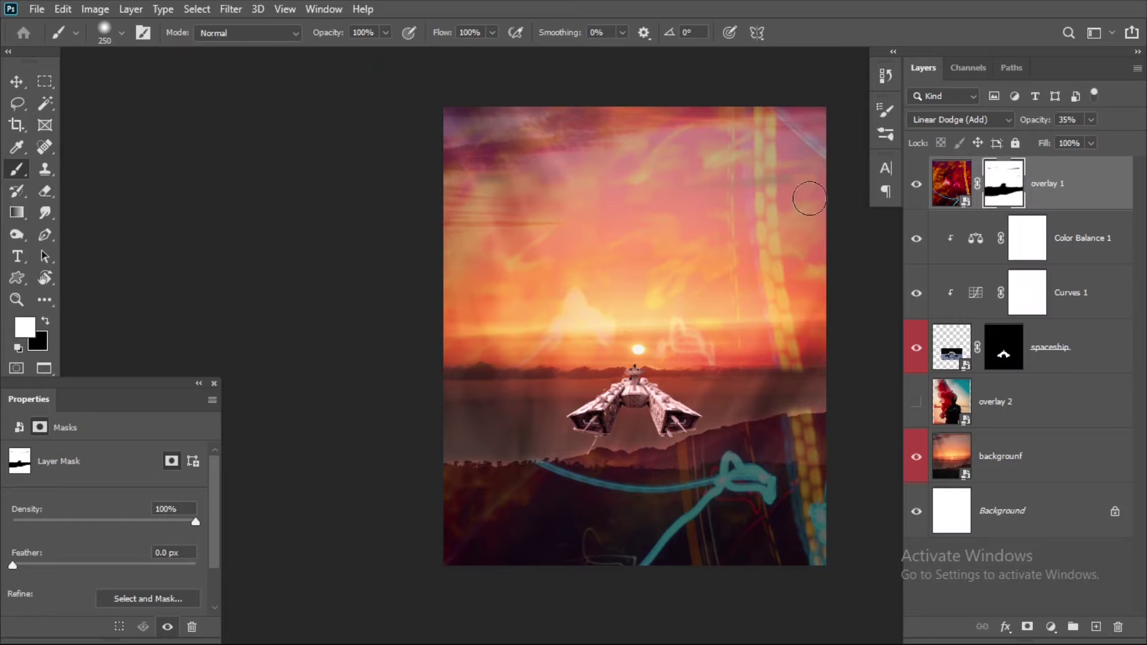
{"action": "mouse_move", "coordinate": [655, 426]}
{"action": "left_mouse_down"}
{"action": "mouse_move", "coordinate": [741, 429]}
{"action": "mouse_move", "coordinate": [645, 421]}
{"action": "mouse_move", "coordinate": [650, 433]}
{"action": "mouse_move", "coordinate": [824, 421]}
{"action": "mouse_move", "coordinate": [768, 410]}
{"action": "mouse_move", "coordinate": [609, 435]}
{"action": "mouse_move", "coordinate": [615, 419]}
{"action": "mouse_move", "coordinate": [586, 423]}
{"action": "mouse_move", "coordinate": [547, 362]}
{"action": "left_mouse_up"}
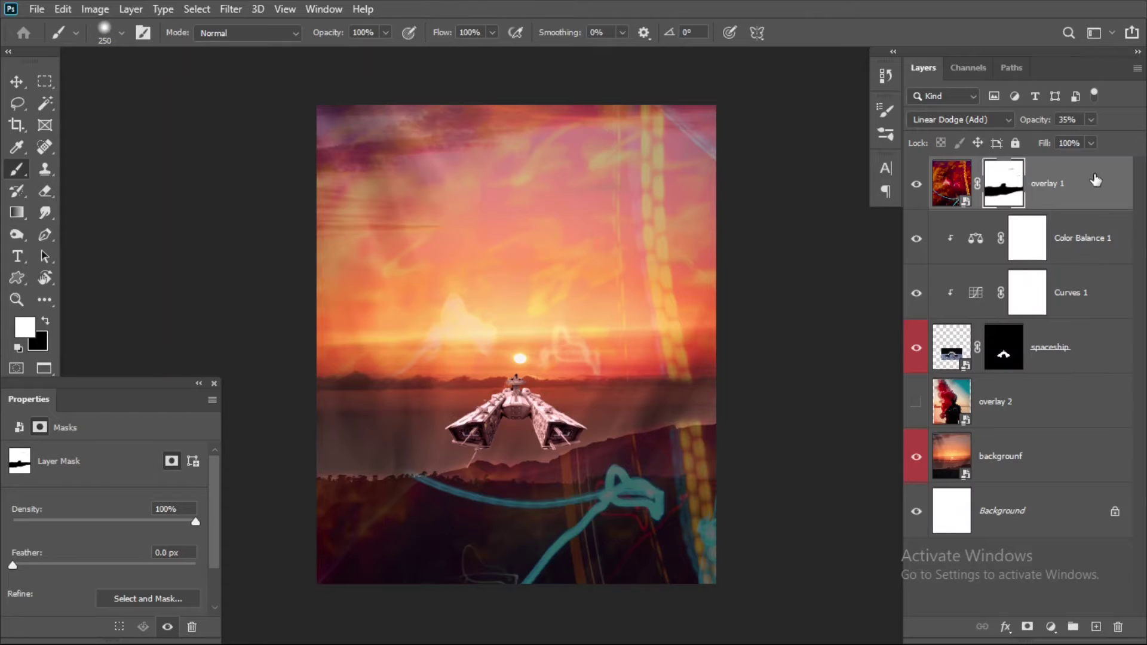
{"action": "left_click", "coordinate": [1010, 407]}
Step: Add a layer mask to overlay 2 and paint black to hide the figure, keeping the red smoke
{"action": "left_click", "coordinate": [916, 402]}
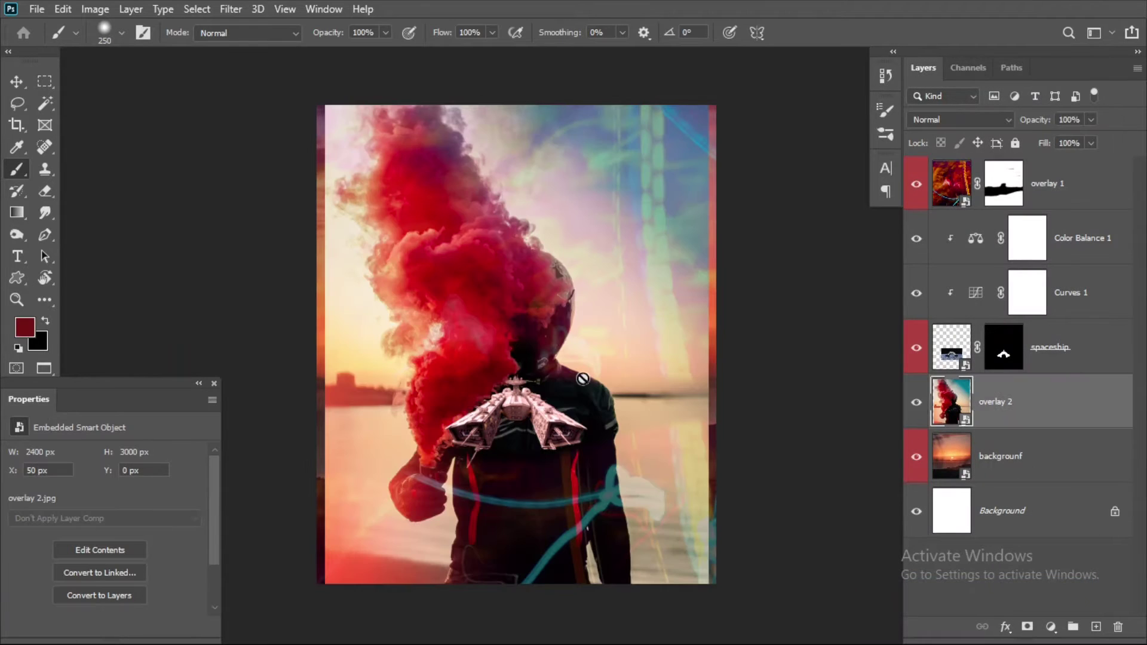
{"action": "key", "text": "w"}
{"action": "left_click", "coordinate": [1027, 626]}
{"action": "key", "text": "d"}
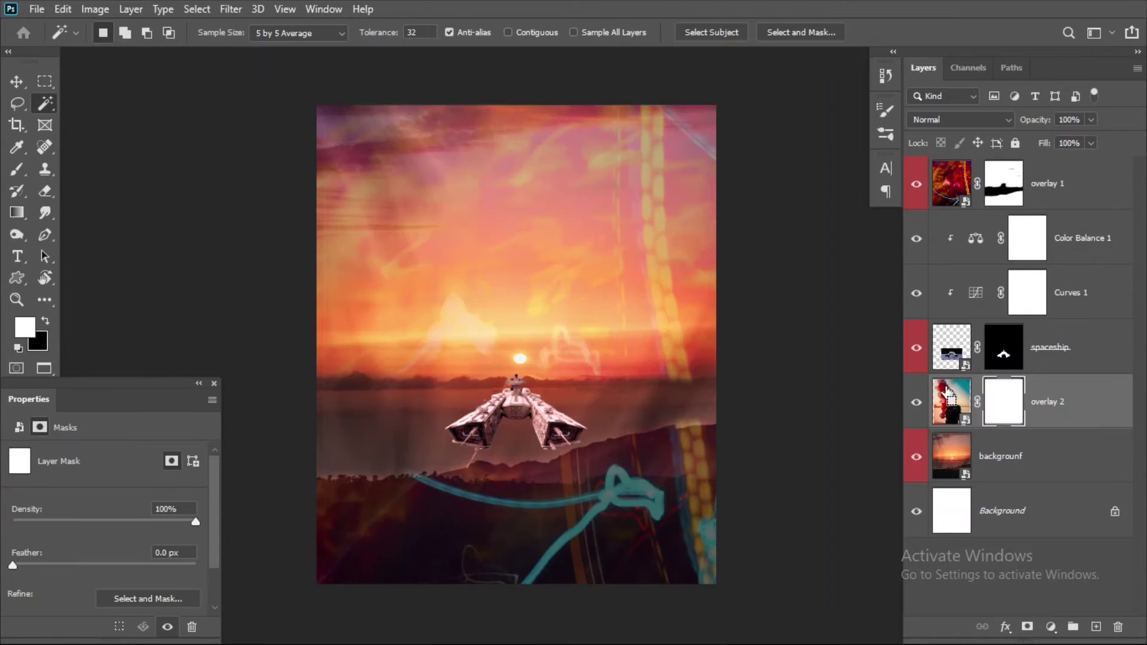
{"action": "key", "text": "b"}
{"action": "key", "text": "x"}
{"action": "mouse_move", "coordinate": [460, 113]}
{"action": "left_mouse_down"}
{"action": "mouse_move", "coordinate": [548, 476]}
{"action": "mouse_move", "coordinate": [361, 589]}
{"action": "mouse_move", "coordinate": [351, 384]}
{"action": "mouse_move", "coordinate": [509, 216]}
{"action": "mouse_move", "coordinate": [680, 379]}
{"action": "left_mouse_up"}
Step: In Select and Mask, refine the smoke edges with a 400 px brush, remove the dark sphere, and apply
{"action": "key", "text": "ctrl+alt+r"}
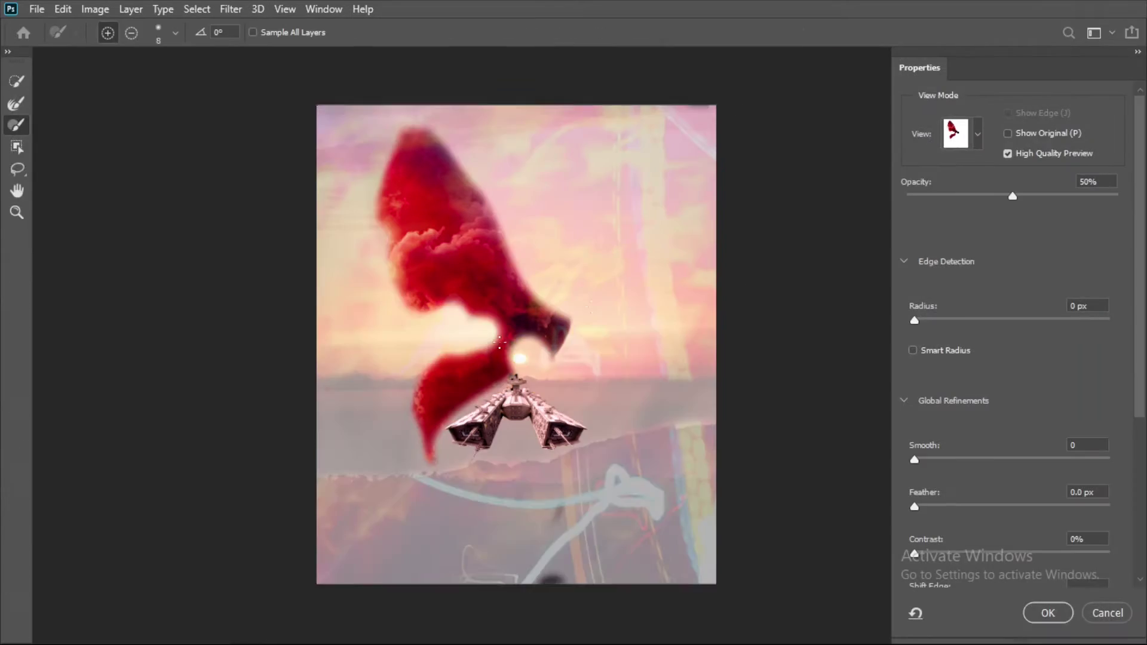
{"action": "mouse_move", "coordinate": [456, 313]}
{"action": "left_mouse_down"}
{"action": "mouse_move", "coordinate": [543, 359]}
{"action": "mouse_move", "coordinate": [569, 264]}
{"action": "left_mouse_up"}
{"action": "key", "text": "bracketright"}
{"action": "key", "text": "bracketright"}
{"action": "key", "text": "bracketright"}
{"action": "mouse_move", "coordinate": [460, 156]}
{"action": "left_mouse_down"}
{"action": "mouse_move", "coordinate": [427, 305]}
{"action": "mouse_move", "coordinate": [440, 525]}
{"action": "mouse_move", "coordinate": [384, 474]}
{"action": "mouse_move", "coordinate": [542, 358]}
{"action": "mouse_move", "coordinate": [567, 298]}
{"action": "left_mouse_up"}
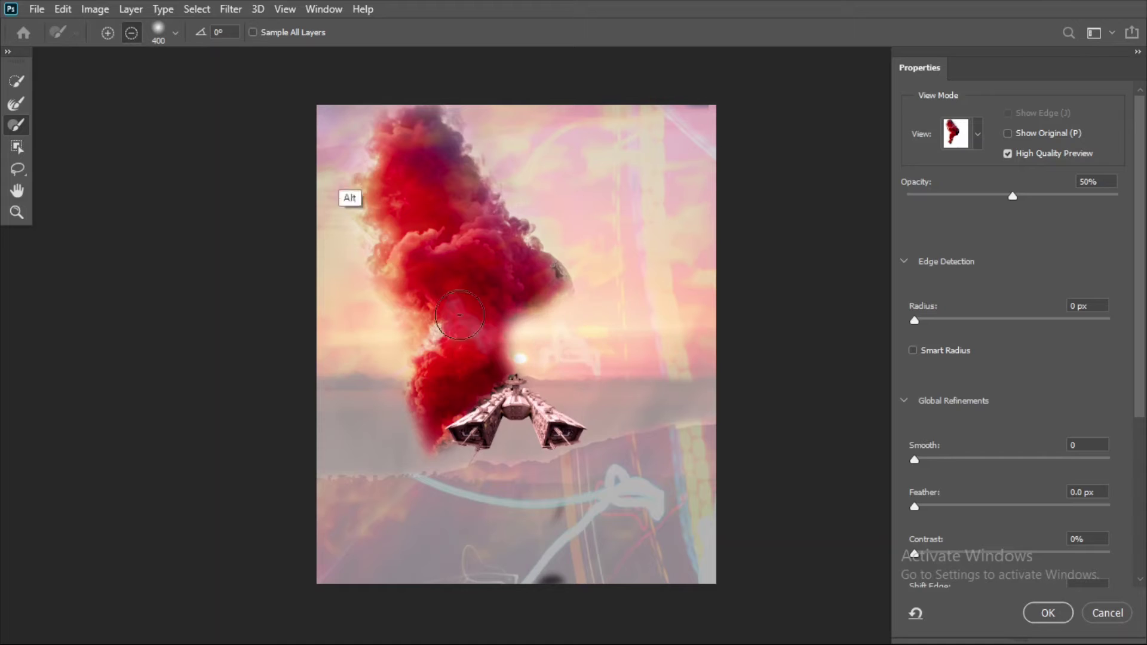
{"action": "key", "text": "b"}
{"action": "key", "text": "bracketleft"}
{"action": "key", "text": "bracketleft"}
{"action": "key", "text": "bracketleft"}
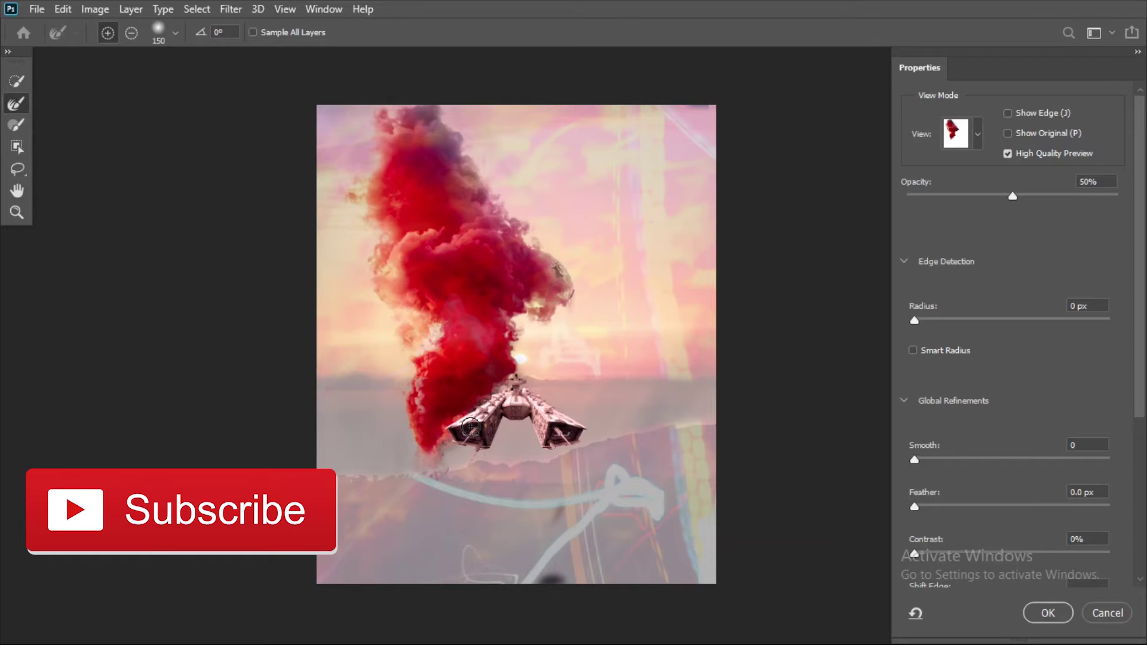
{"action": "left_click", "coordinate": [1008, 153]}
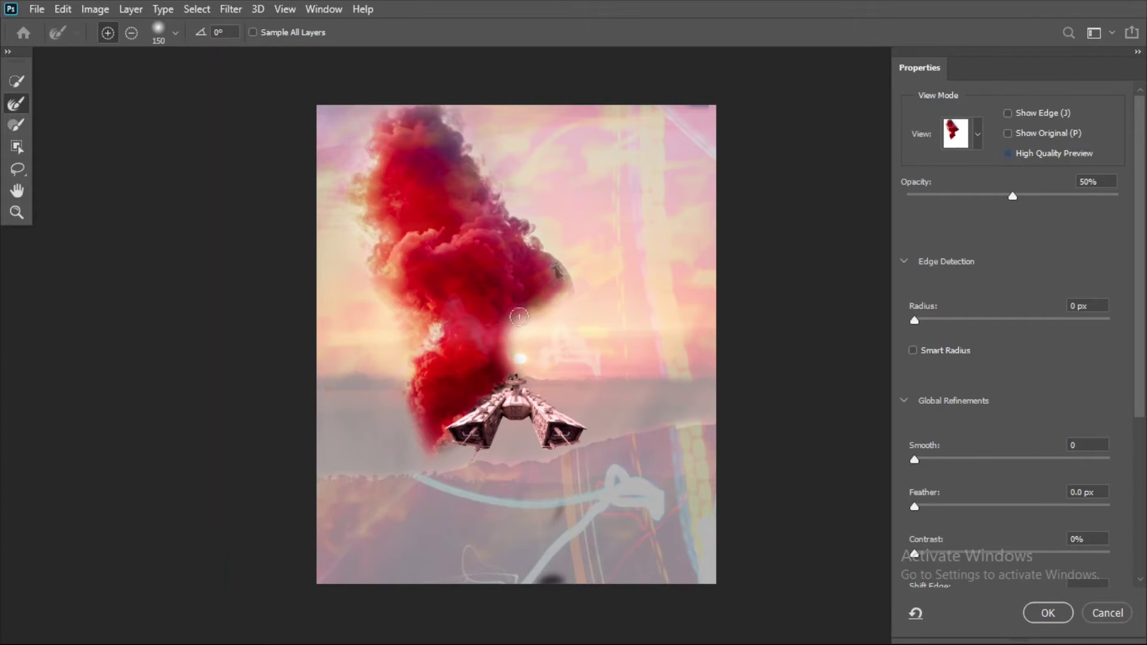
{"action": "left_click", "coordinate": [1046, 614]}
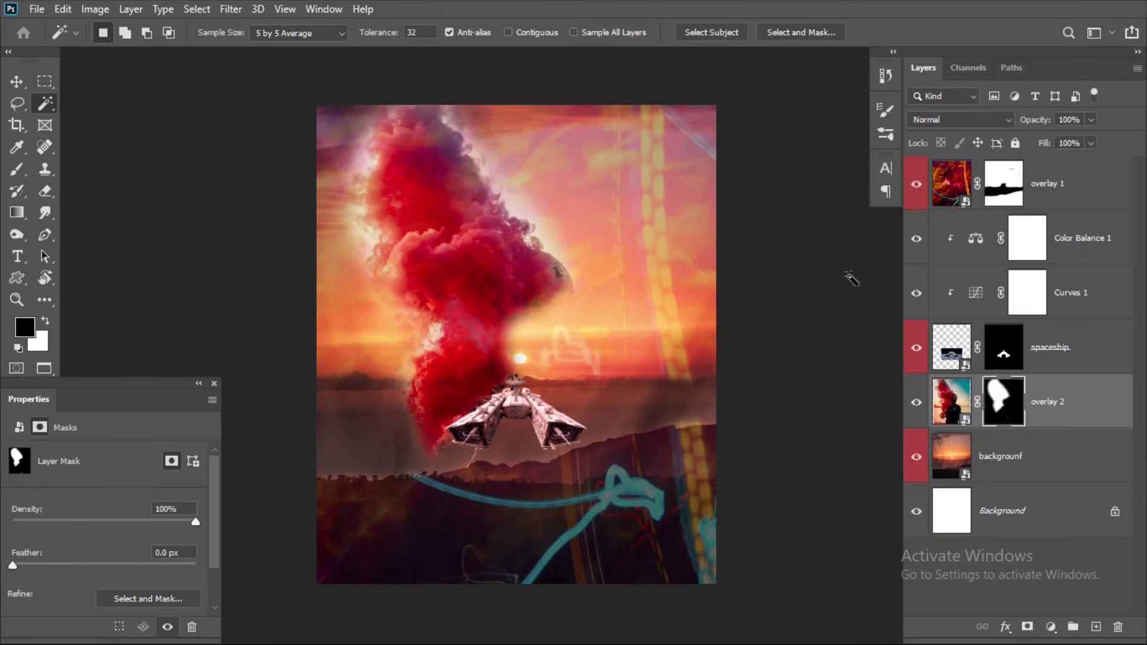
Step: Reopen Select and Mask with View set to On Layers and erase the white fringe from the smoke
{"action": "left_click", "coordinate": [801, 33]}
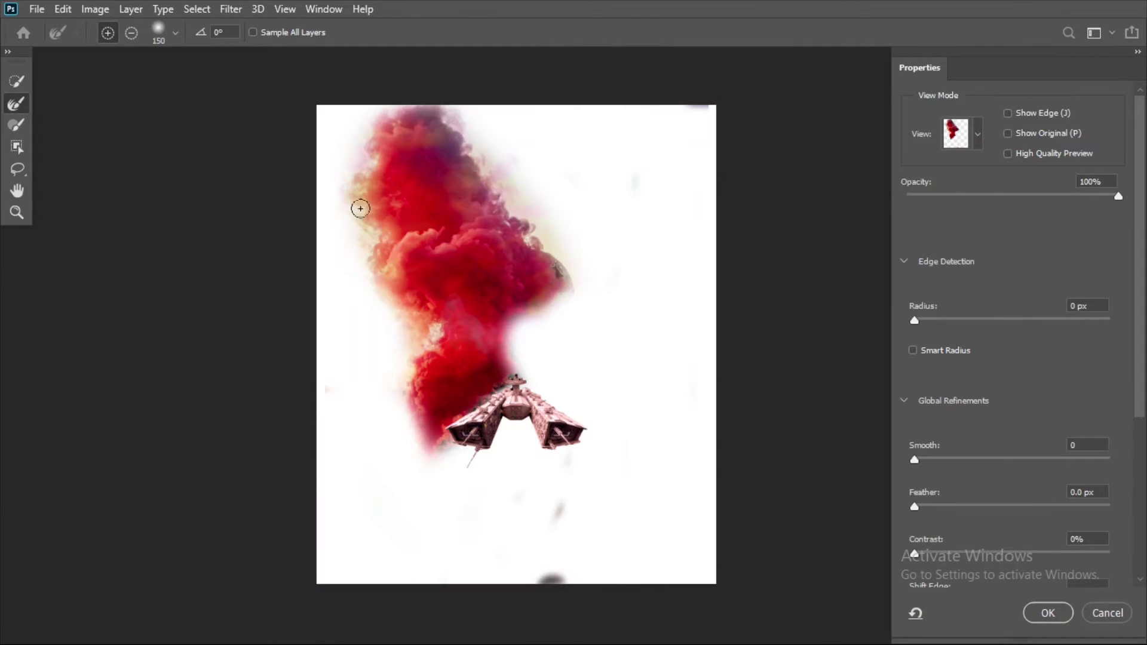
{"action": "left_click", "coordinate": [978, 134]}
{"action": "left_click", "coordinate": [952, 369]}
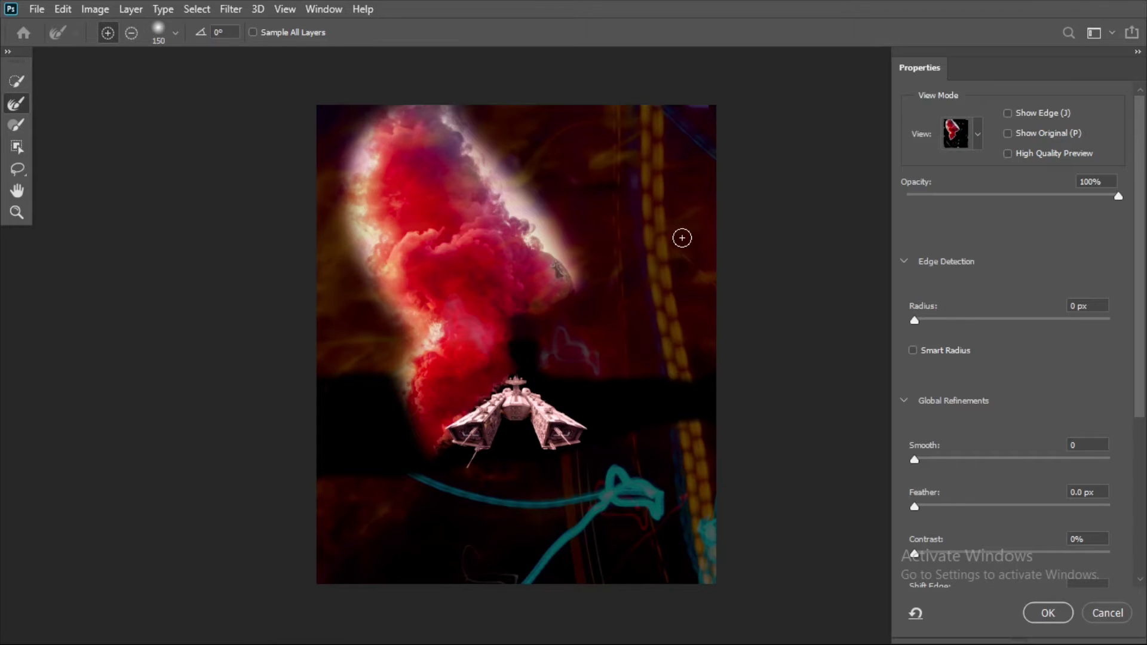
{"action": "key", "text": "alt"}
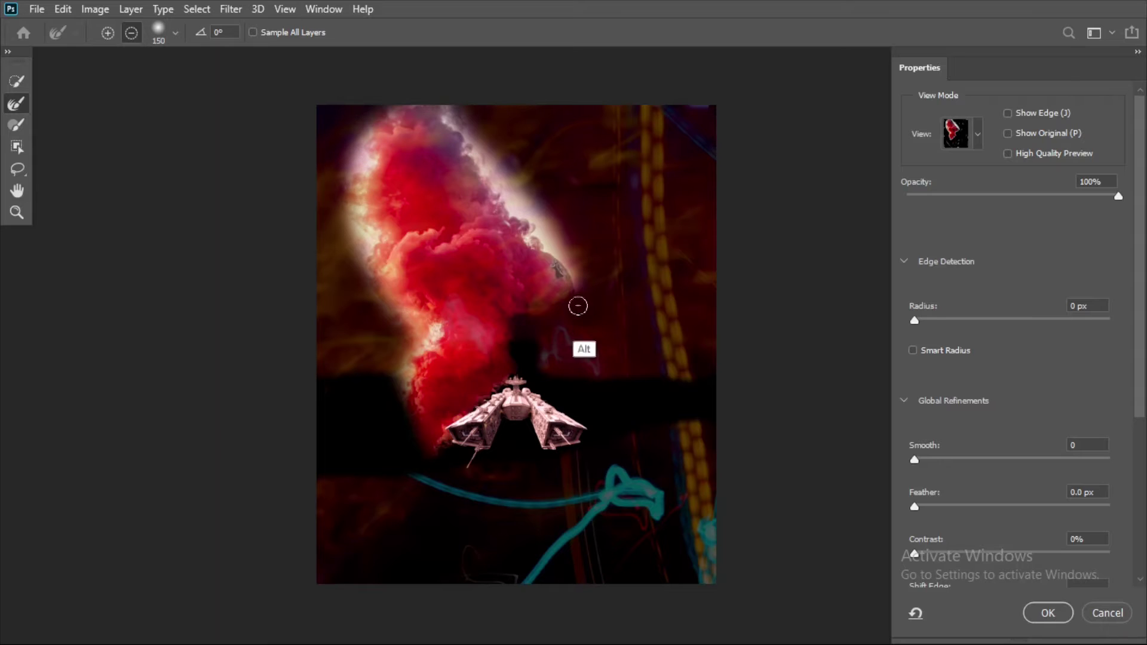
{"action": "key", "text": "b"}
{"action": "key", "text": "bracketright"}
{"action": "key", "text": "bracketright"}
{"action": "key", "text": "bracketright"}
{"action": "left_click_drag", "start_coordinate": [487, 120], "coordinate": [533, 193]}
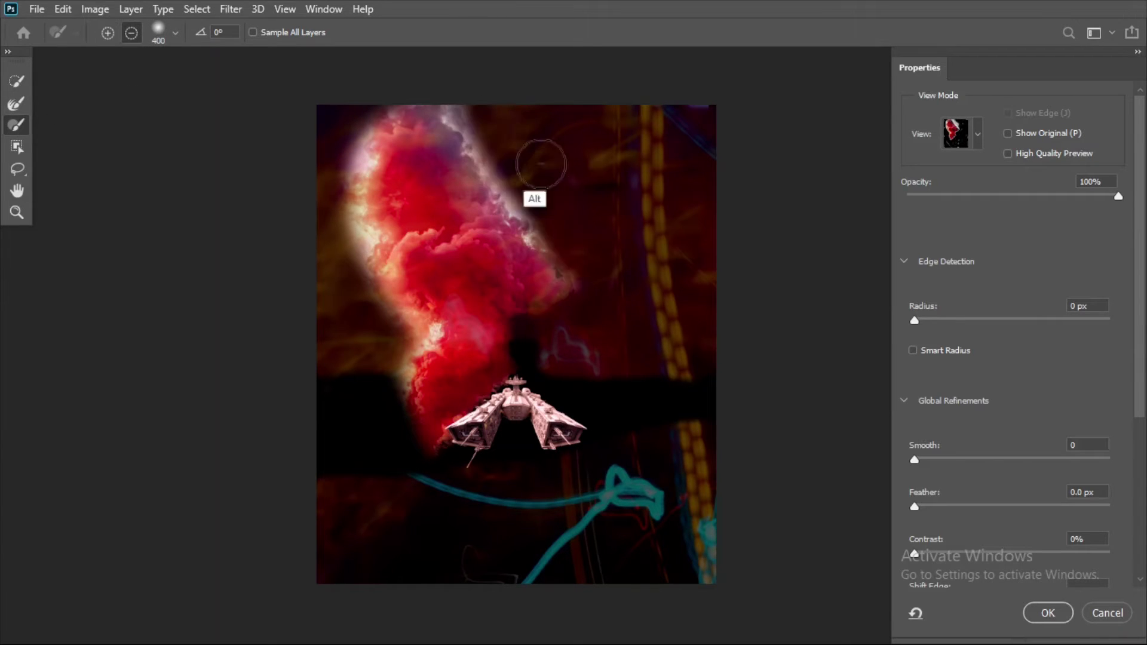
{"action": "key", "text": "r"}
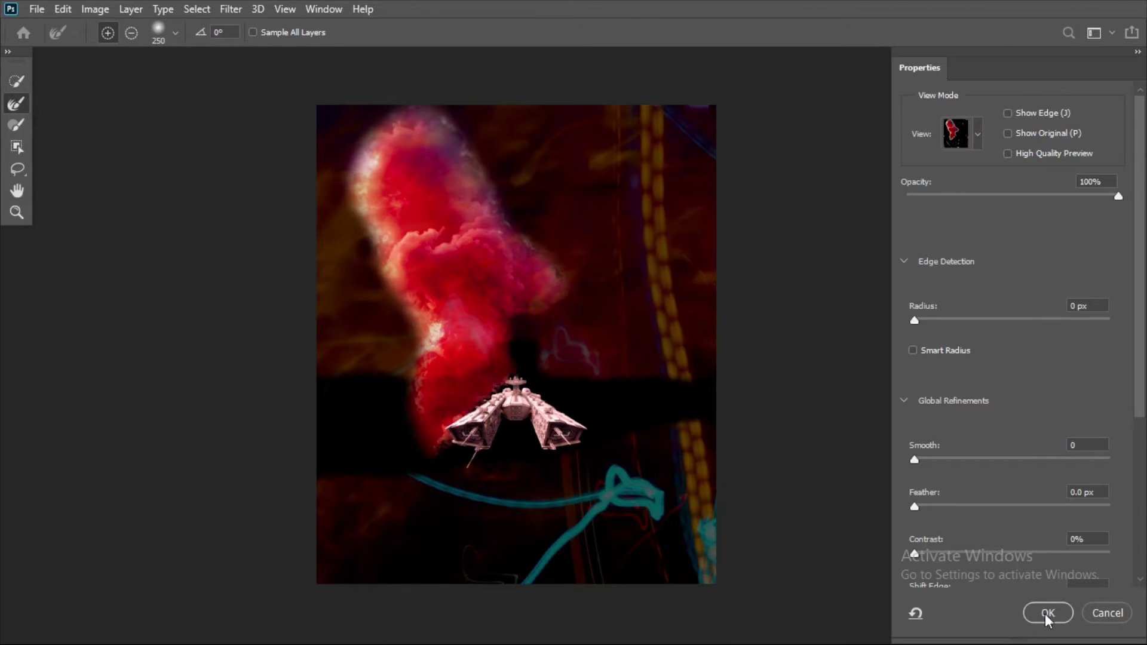
{"action": "left_click", "coordinate": [175, 34]}
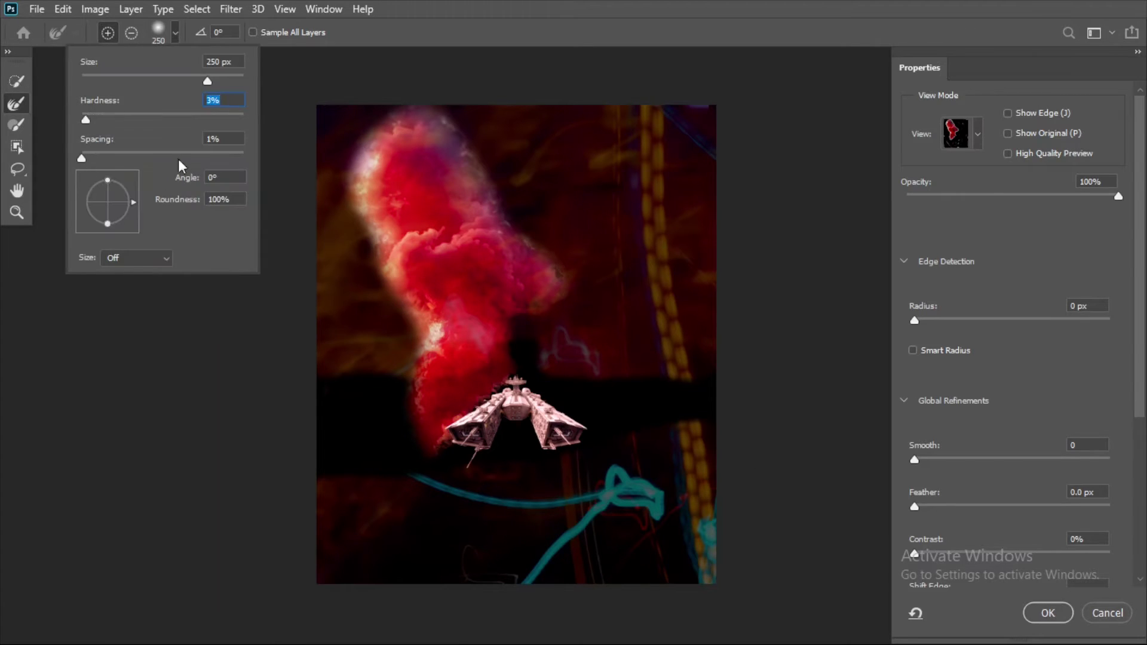
{"action": "left_click", "coordinate": [1048, 613]}
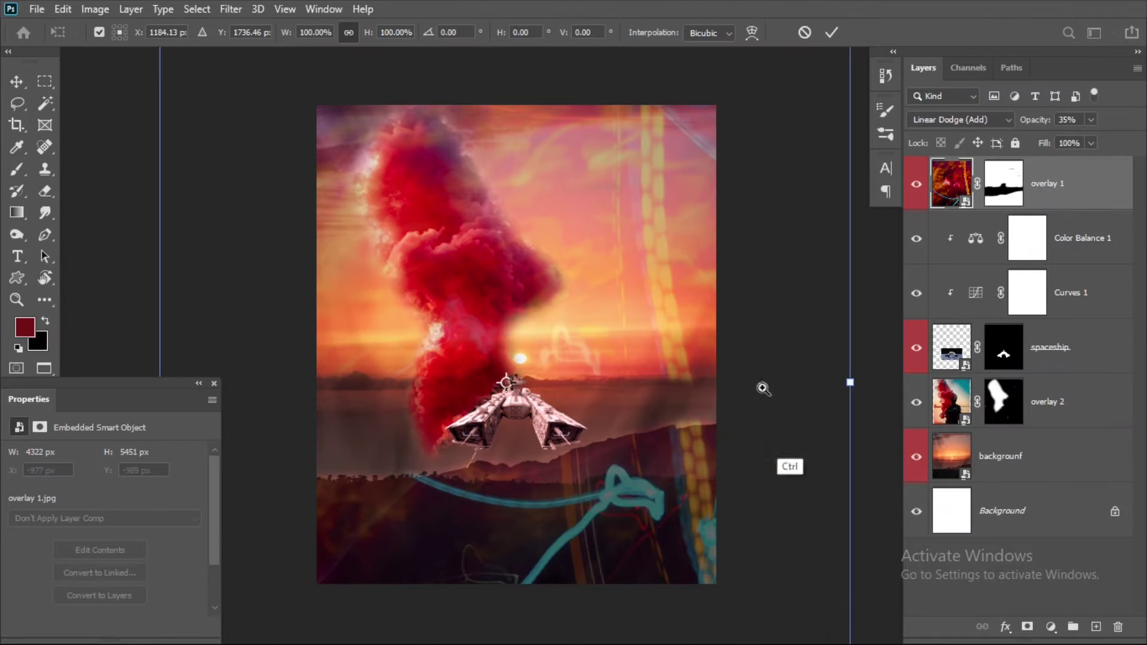
Step: Cancel the stray overlay 1 transform and scale the overlay 2 smoke to about half size
{"action": "key", "text": "ctrl+minus"}
{"action": "key", "text": "ctrl+minus"}
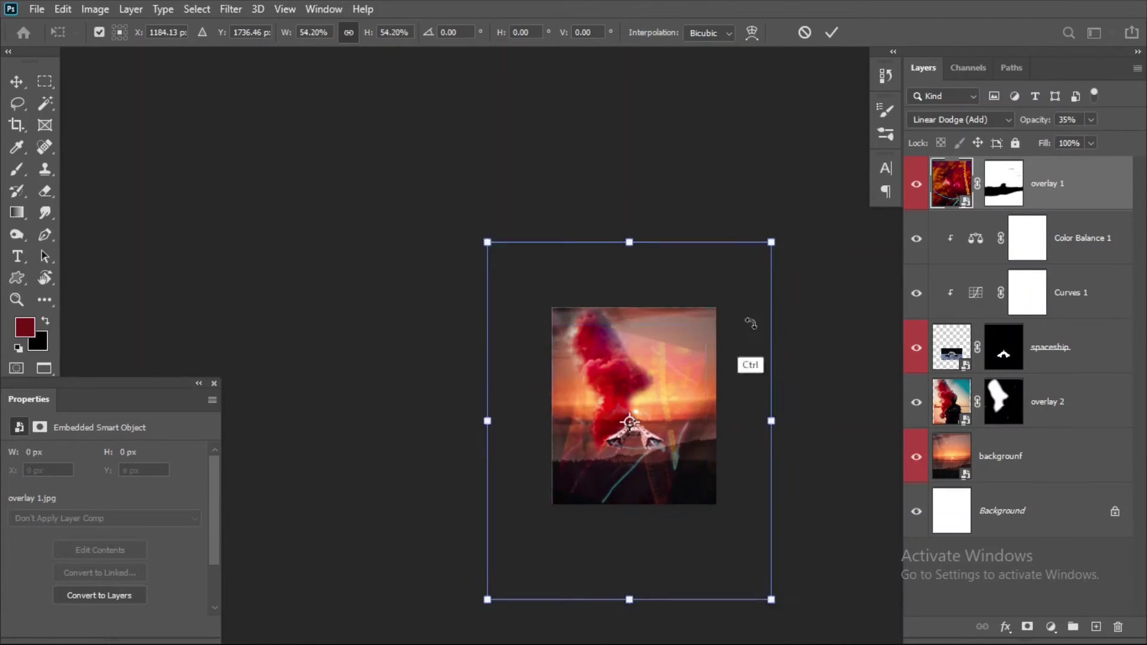
{"action": "key", "text": "Escape"}
{"action": "left_click", "coordinate": [714, 433], "text": "ctrl"}
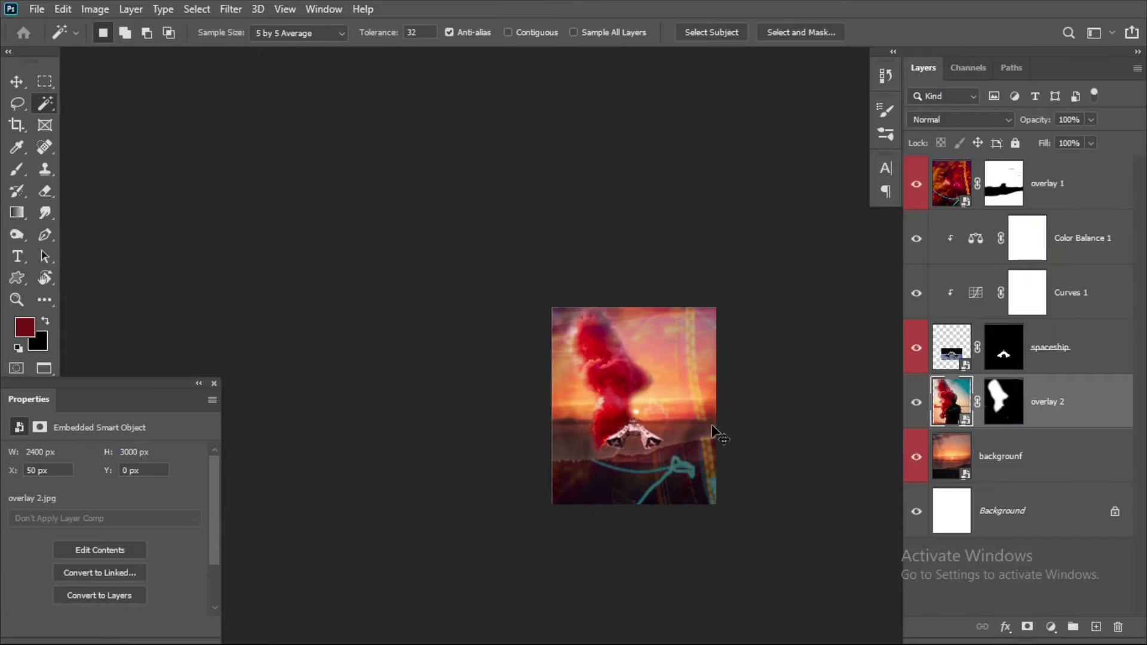
{"action": "key", "text": "ctrl+t"}
{"action": "key", "text": "ctrl+plus"}
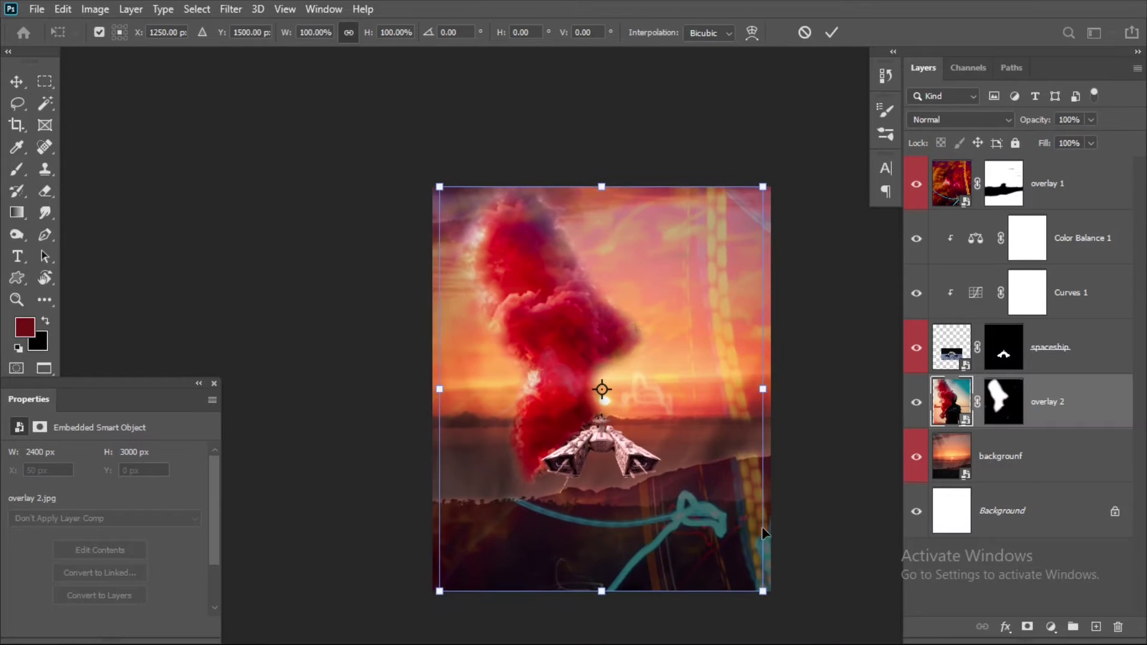
{"action": "left_click_drag", "start_coordinate": [758, 591], "coordinate": [678, 484]}
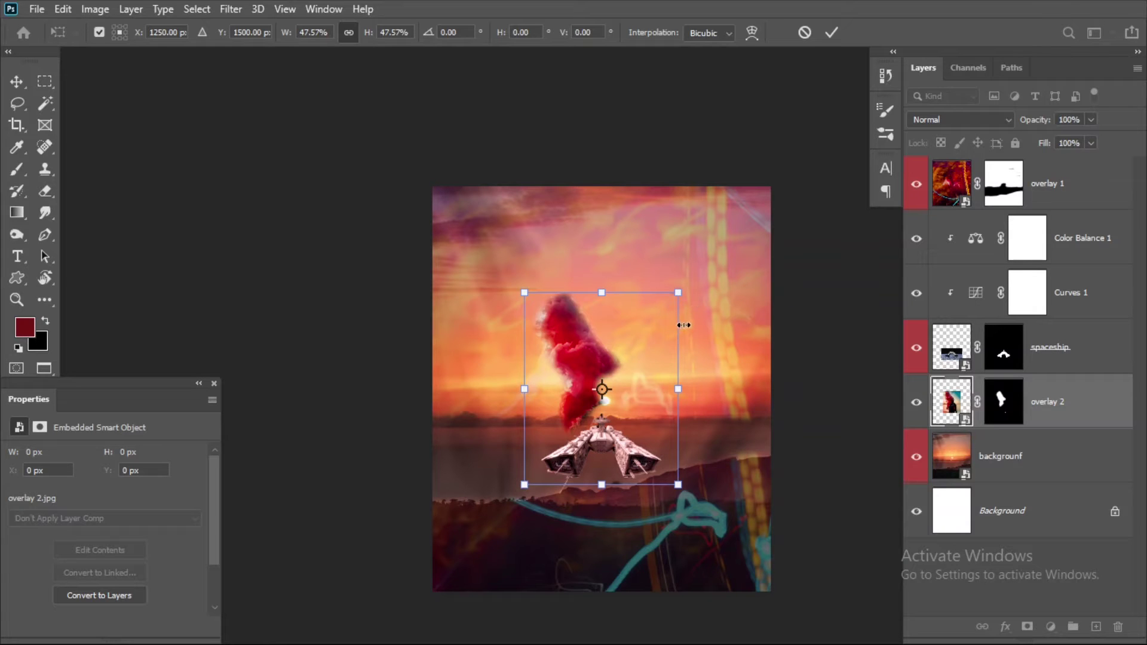
Step: Distort the smoke into a trail under the ship's left side and stack overlay 2 below overlay 1
{"action": "mouse_move", "coordinate": [524, 293]}
{"action": "left_mouse_down"}
{"action": "mouse_move", "coordinate": [442, 573]}
{"action": "mouse_move", "coordinate": [445, 535]}
{"action": "left_mouse_up"}
{"action": "left_click_drag", "start_coordinate": [643, 471], "coordinate": [644, 476]}
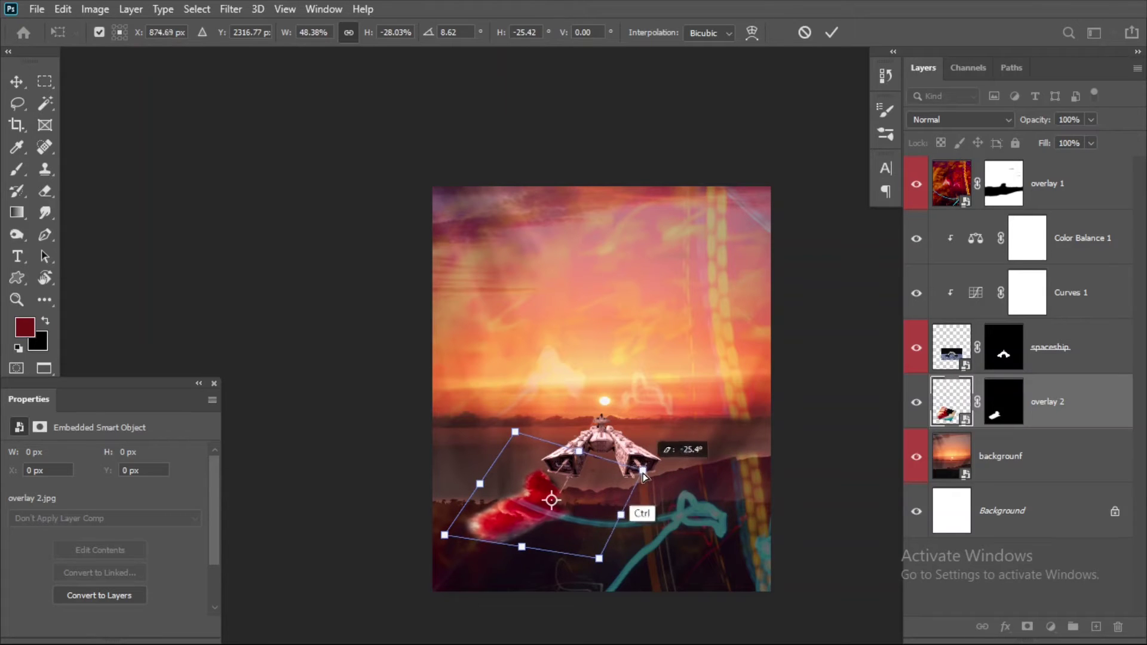
{"action": "left_click_drag", "start_coordinate": [568, 495], "coordinate": [584, 492]}
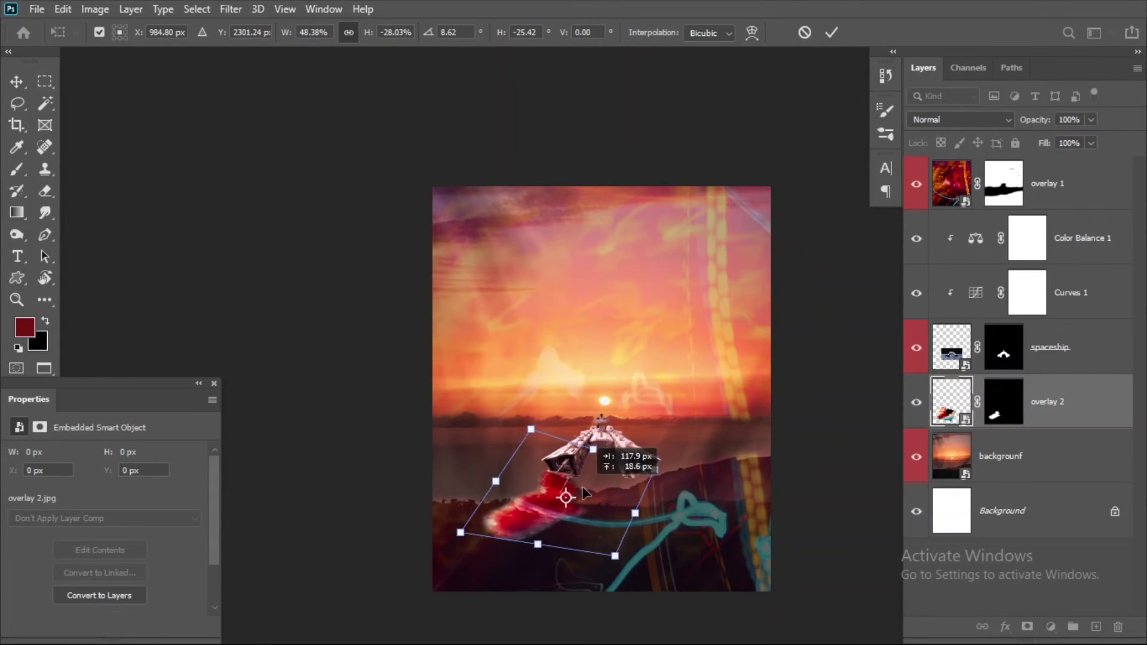
{"action": "key", "text": "Return"}
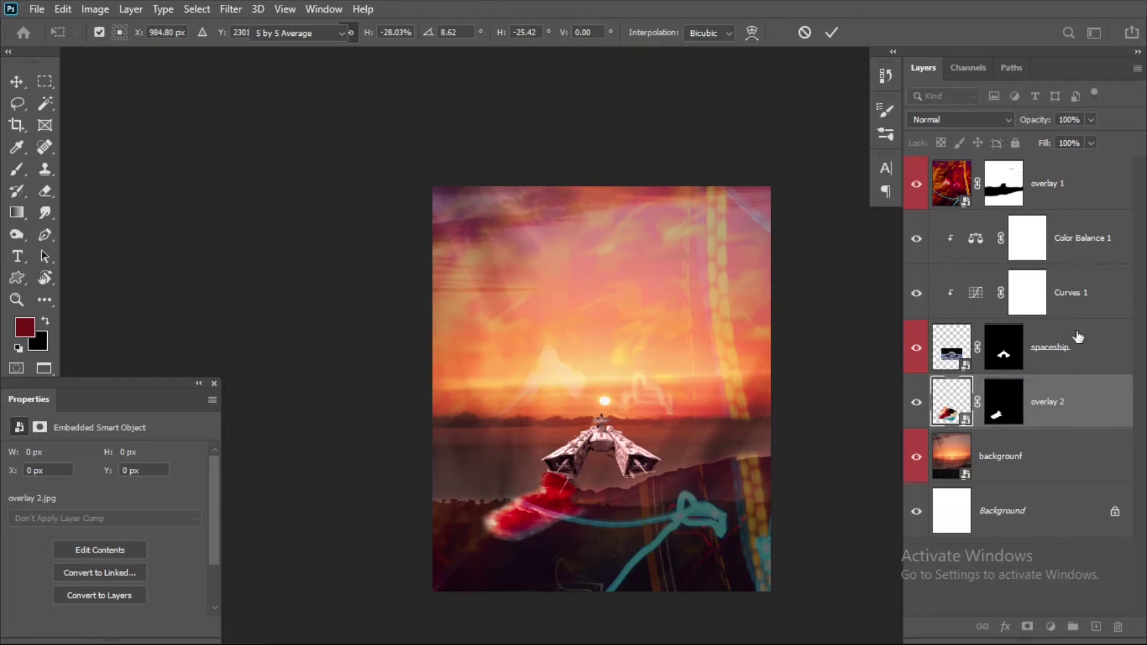
{"action": "left_click_drag", "start_coordinate": [1087, 420], "coordinate": [1090, 220]}
Step: Label overlay 2 red, rotate its smoke trail about 10°, and scale it slightly smaller
{"action": "right_click", "coordinate": [1077, 254]}
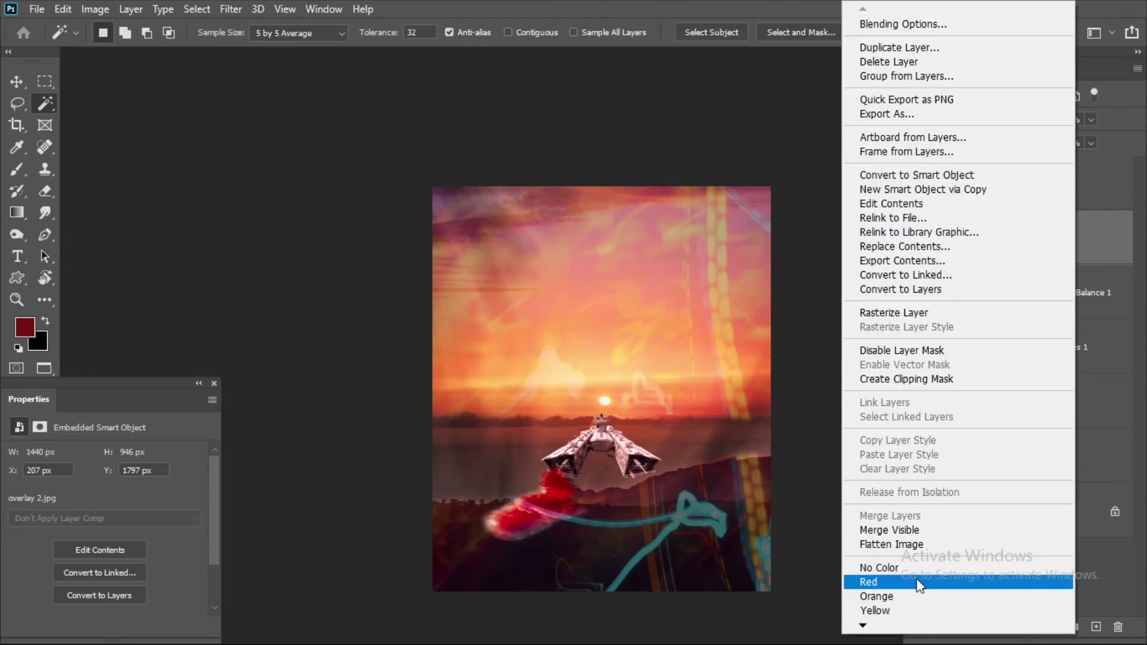
{"action": "left_click", "coordinate": [914, 583]}
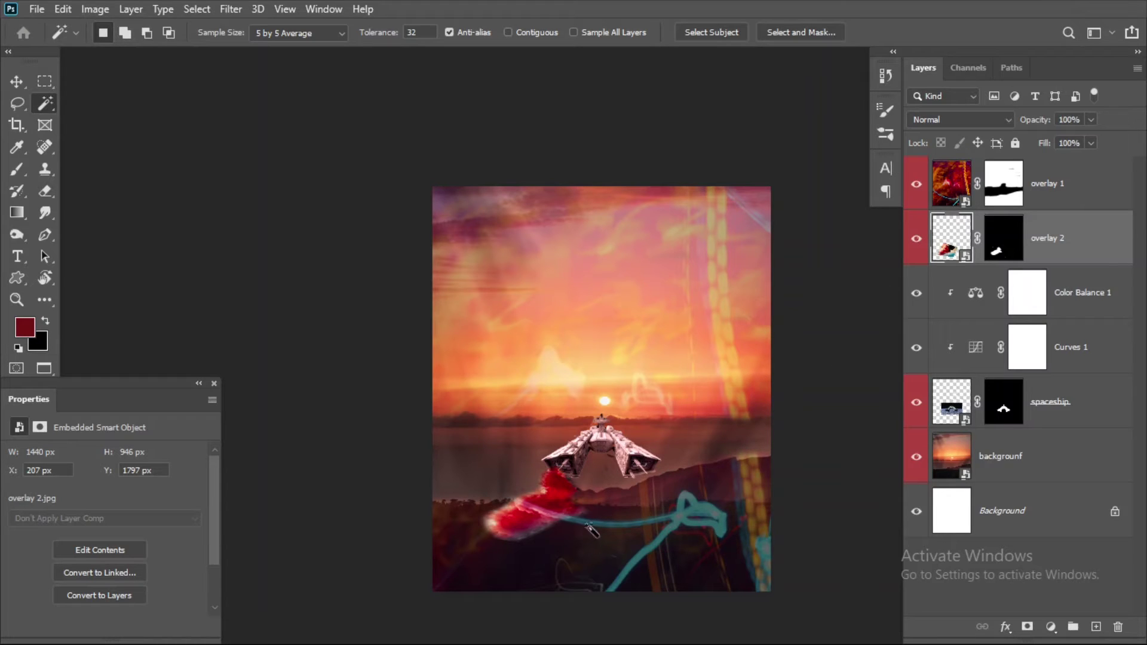
{"action": "key", "text": "ctrl+t"}
{"action": "left_click_drag", "start_coordinate": [678, 562], "coordinate": [555, 530]}
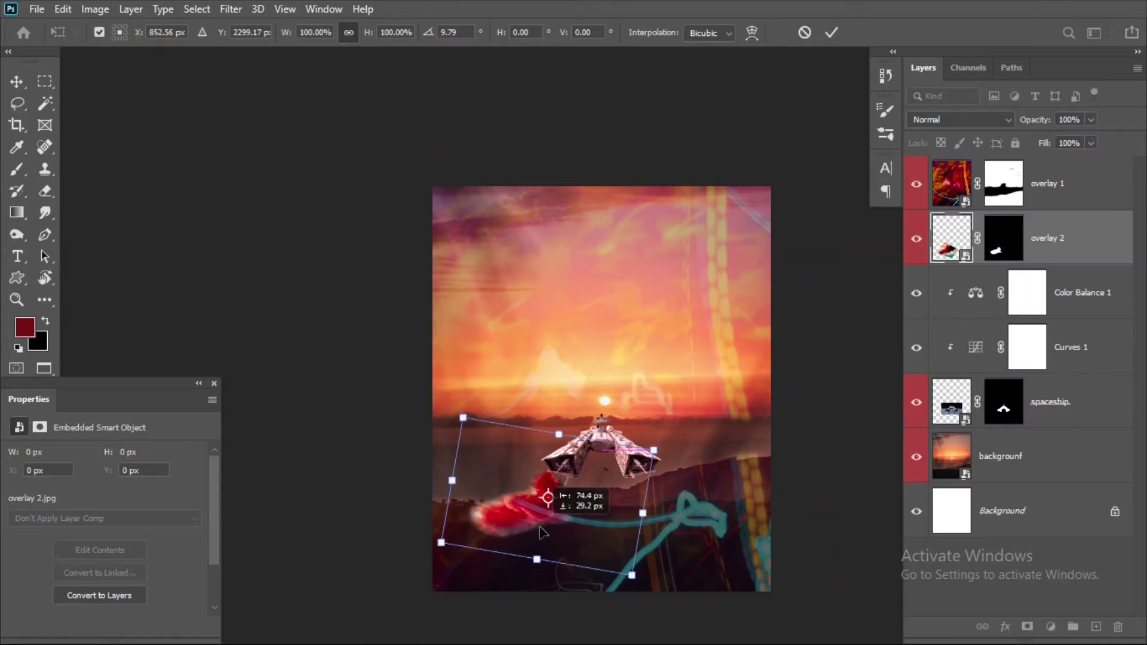
{"action": "left_click_drag", "start_coordinate": [638, 568], "coordinate": [663, 549]}
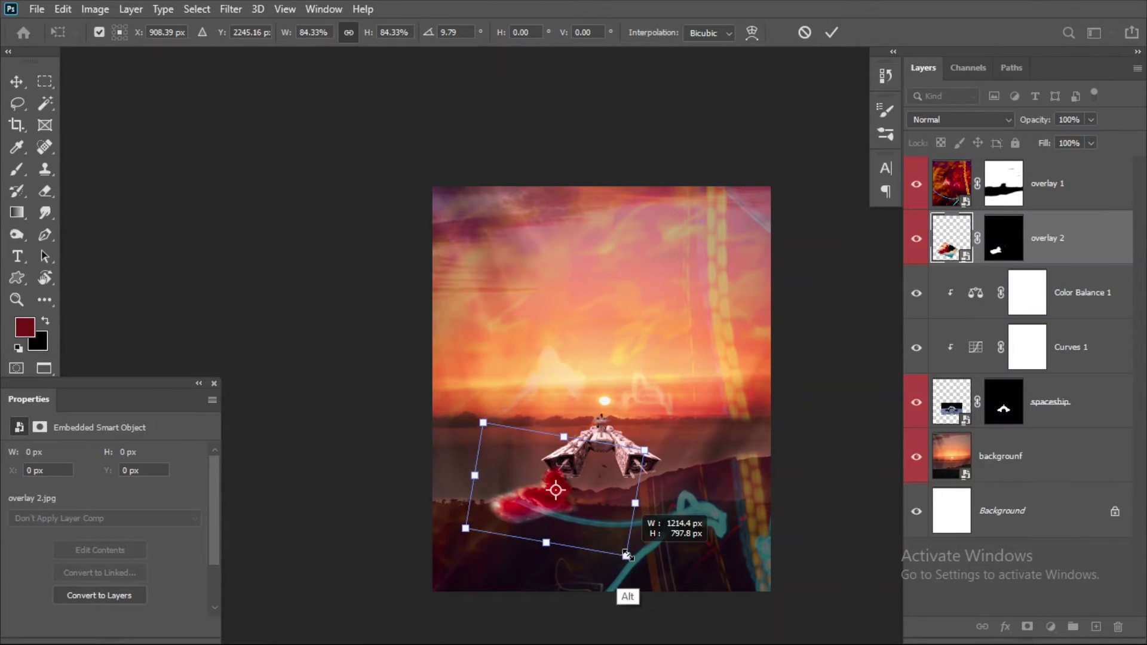
{"action": "key", "text": "Return"}
Step: Duplicate overlay 2, flip the copy horizontally, and rotate it into a trail under the ship's right side
{"action": "key", "text": "w"}
{"action": "key", "text": "ctrl+j"}
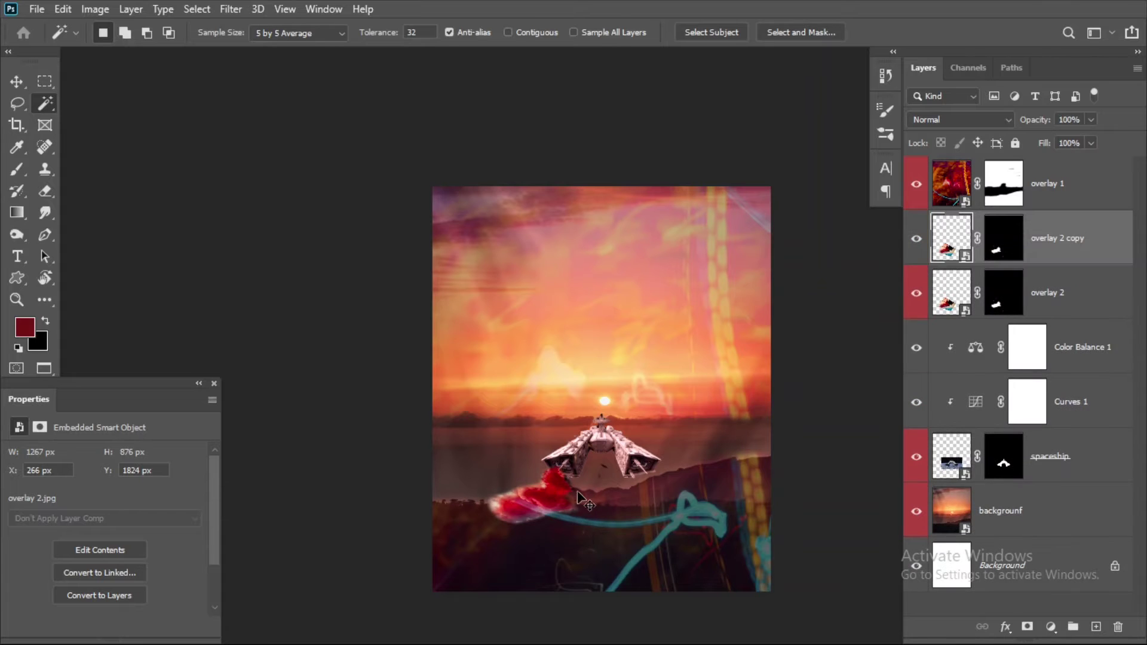
{"action": "key", "text": "ctrl+t"}
{"action": "left_click_drag", "start_coordinate": [579, 499], "coordinate": [657, 503]}
{"action": "right_click", "coordinate": [677, 526]}
{"action": "left_click", "coordinate": [698, 479]}
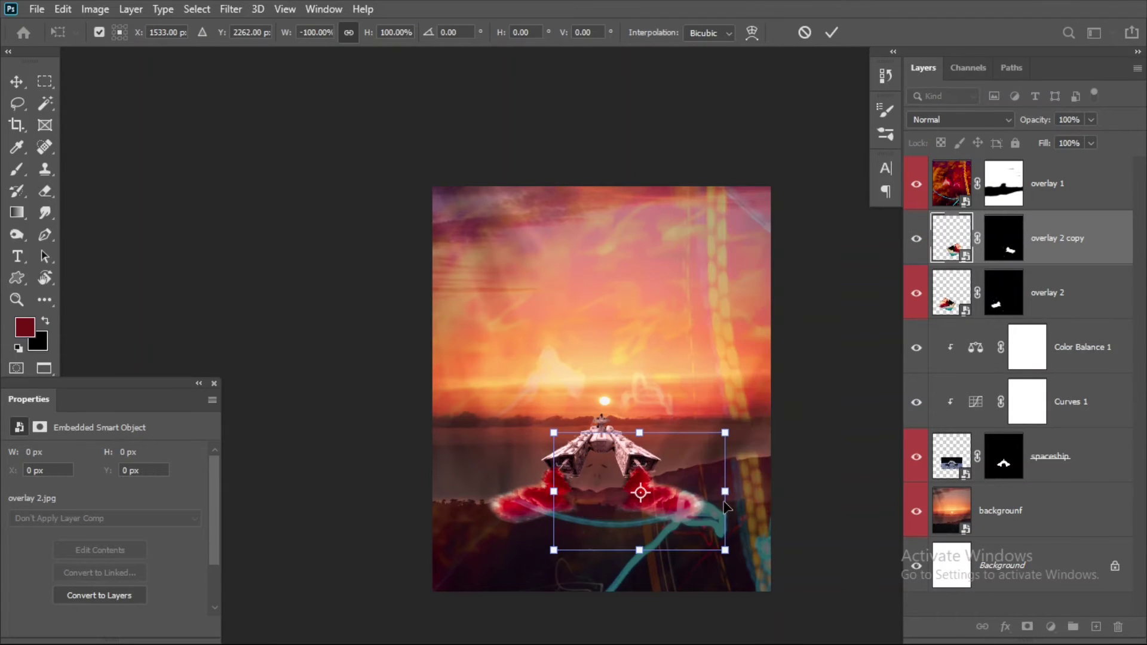
{"action": "mouse_move", "coordinate": [735, 546]}
{"action": "left_mouse_down"}
{"action": "mouse_move", "coordinate": [703, 567]}
{"action": "mouse_move", "coordinate": [719, 540]}
{"action": "left_mouse_up"}
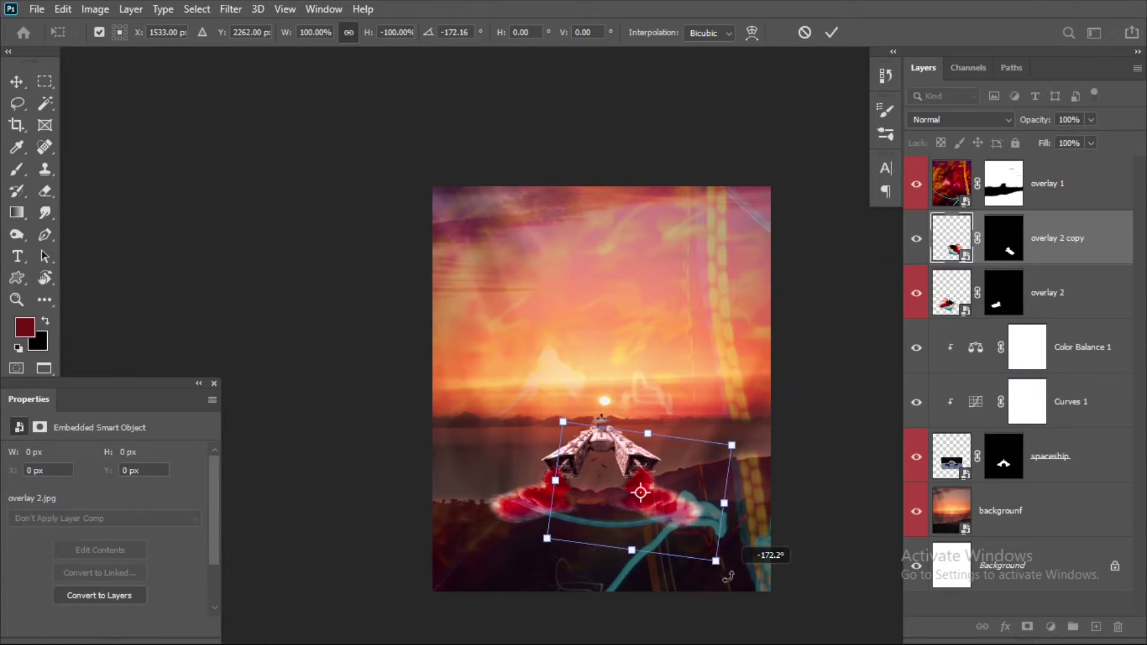
{"action": "key", "text": "Return"}
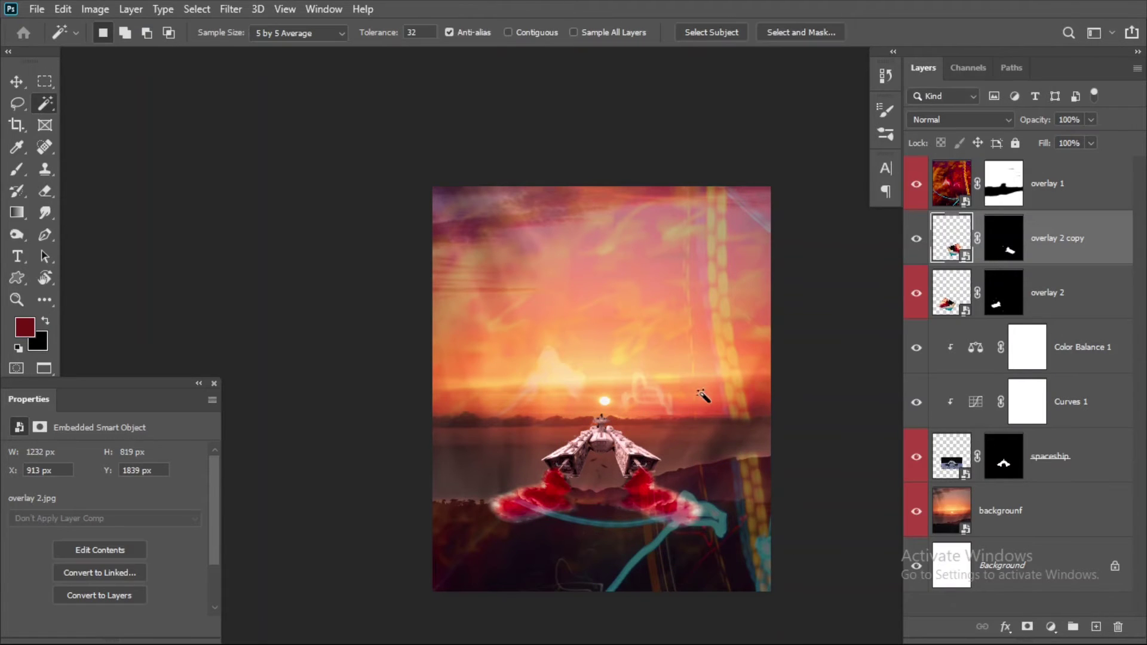
{"action": "right_click", "coordinate": [1032, 239]}
Step: Label overlay 2 copy red and add a clipped Hue/Saturation adjustment above the spaceship layer
{"action": "left_click", "coordinate": [860, 581]}
{"action": "left_click", "coordinate": [1090, 469]}
{"action": "left_click", "coordinate": [1051, 627]}
{"action": "left_click", "coordinate": [1048, 465]}
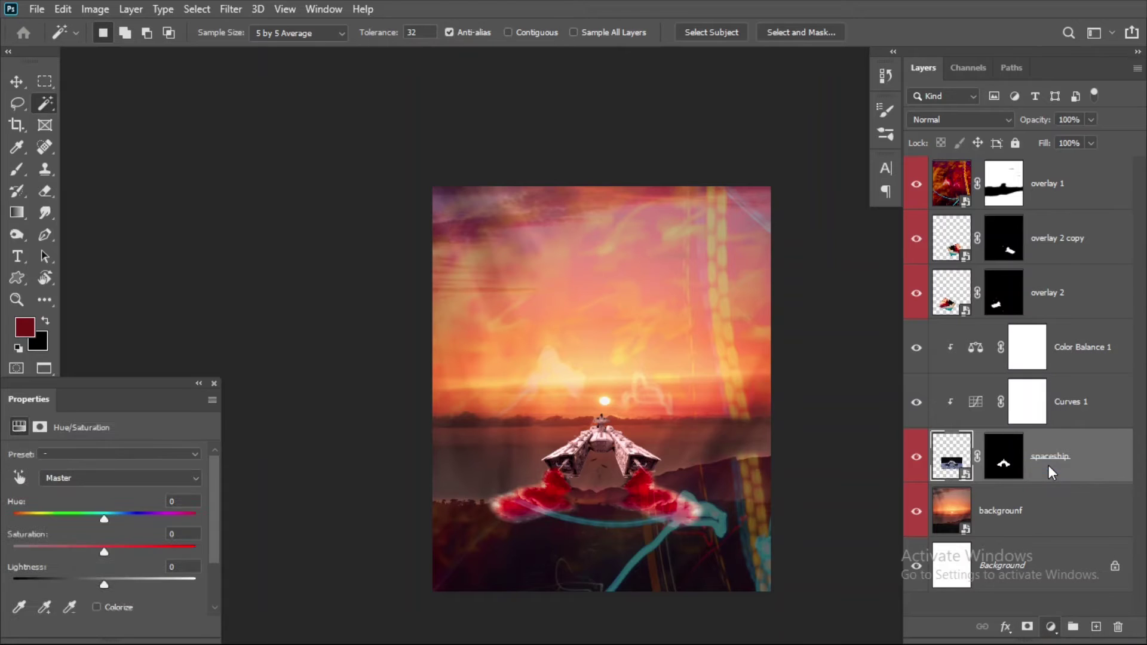
Step: Colorize it with Hue 20, Saturation 100, Lightness +48, then invert its mask to black
{"action": "left_click", "coordinate": [96, 607]}
{"action": "left_click_drag", "start_coordinate": [14, 519], "coordinate": [224, 563]}
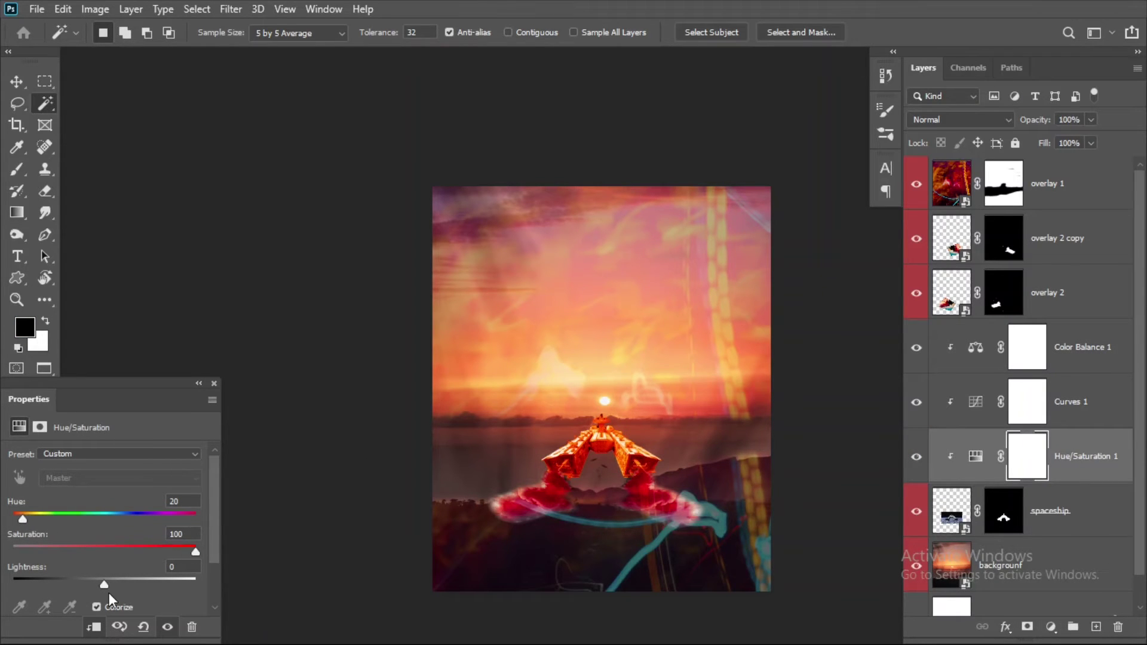
{"action": "left_click_drag", "start_coordinate": [109, 591], "coordinate": [148, 584]}
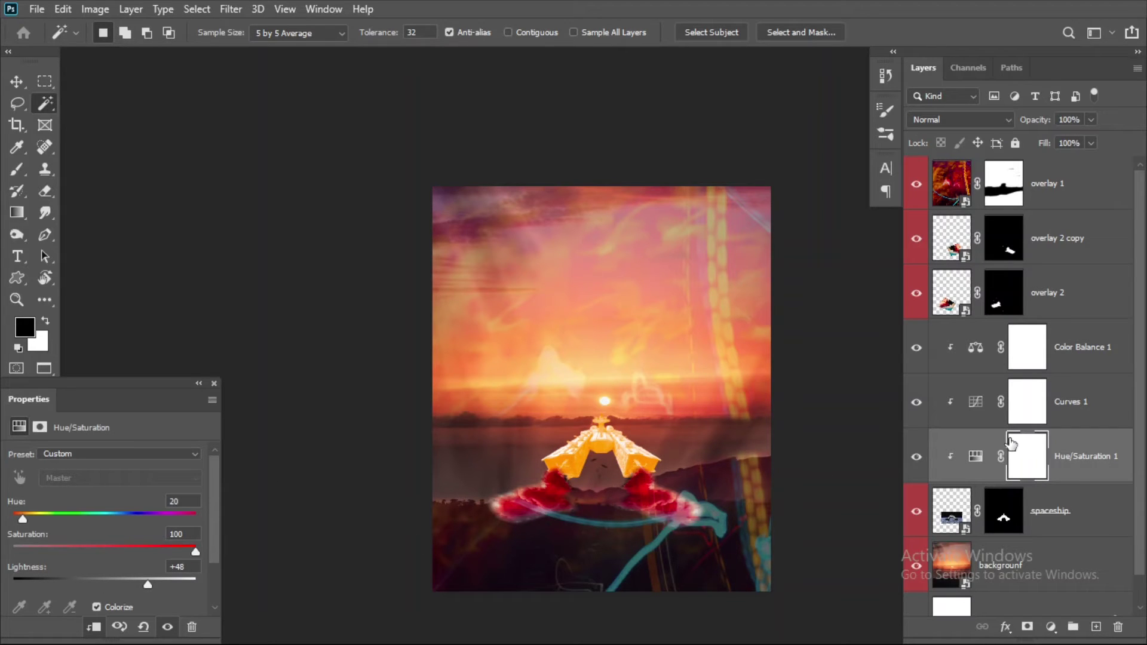
{"action": "key", "text": "ctrl+i"}
{"action": "key", "text": "b"}
{"action": "mouse_move", "coordinate": [605, 427]}
{"action": "left_mouse_down"}
{"action": "mouse_move", "coordinate": [729, 434]}
{"action": "mouse_move", "coordinate": [796, 328]}
{"action": "mouse_move", "coordinate": [574, 480]}
{"action": "left_mouse_up"}
Step: Rotate the view and set the Brush to a soft round tip with lower hardness
{"action": "key", "text": "r"}
{"action": "scroll", "coordinate": [561, 328], "scroll_direction": "up", "scroll_amount": 5}
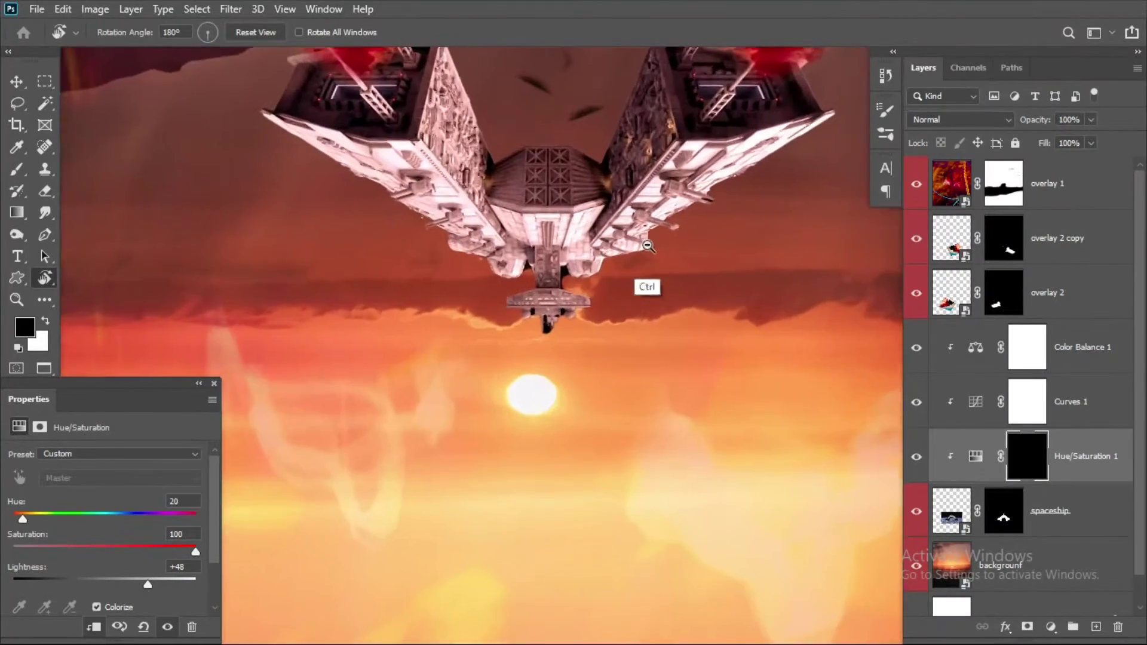
{"action": "key", "text": "b"}
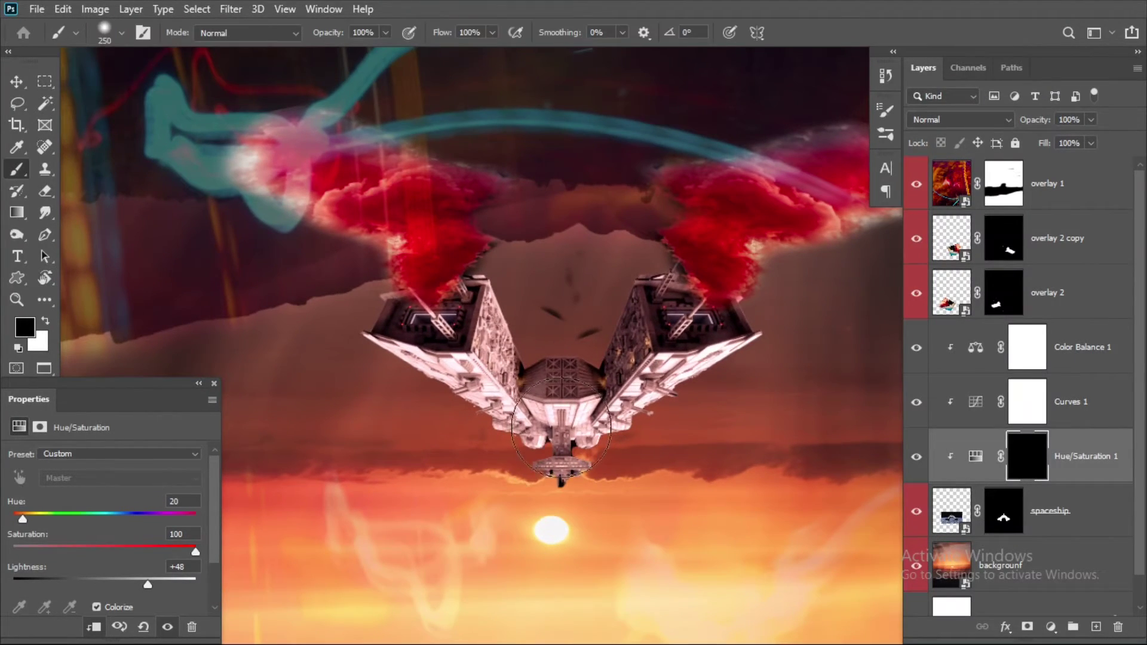
{"action": "right_click", "coordinate": [555, 425]}
{"action": "left_click", "coordinate": [657, 317]}
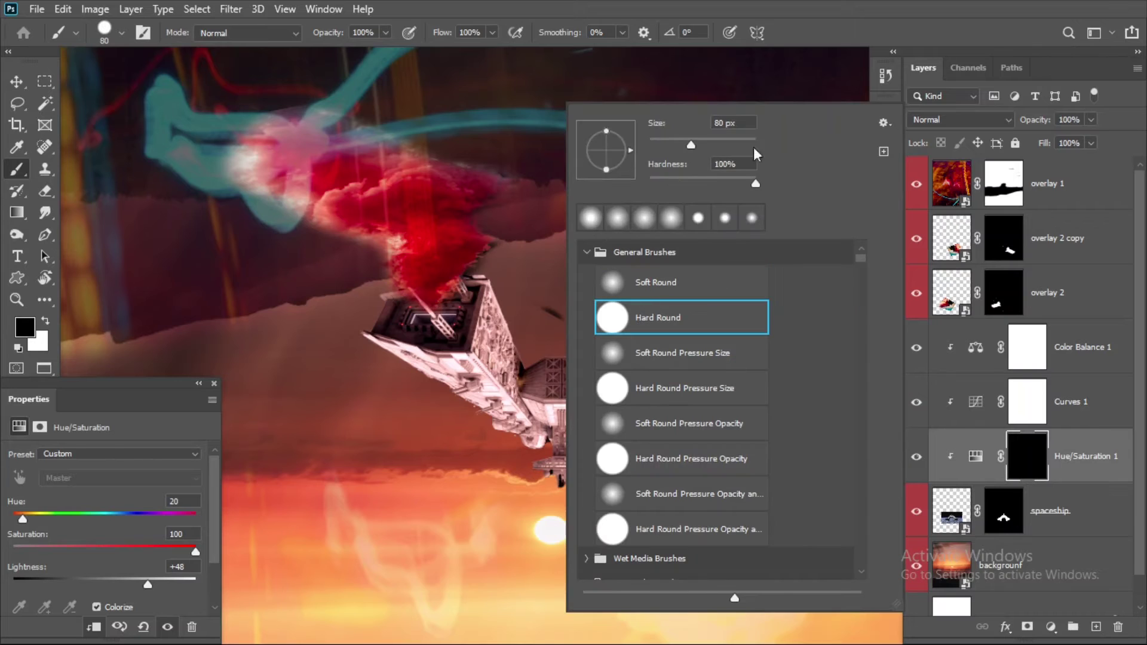
{"action": "left_click", "coordinate": [669, 287]}
{"action": "left_click", "coordinate": [744, 179]}
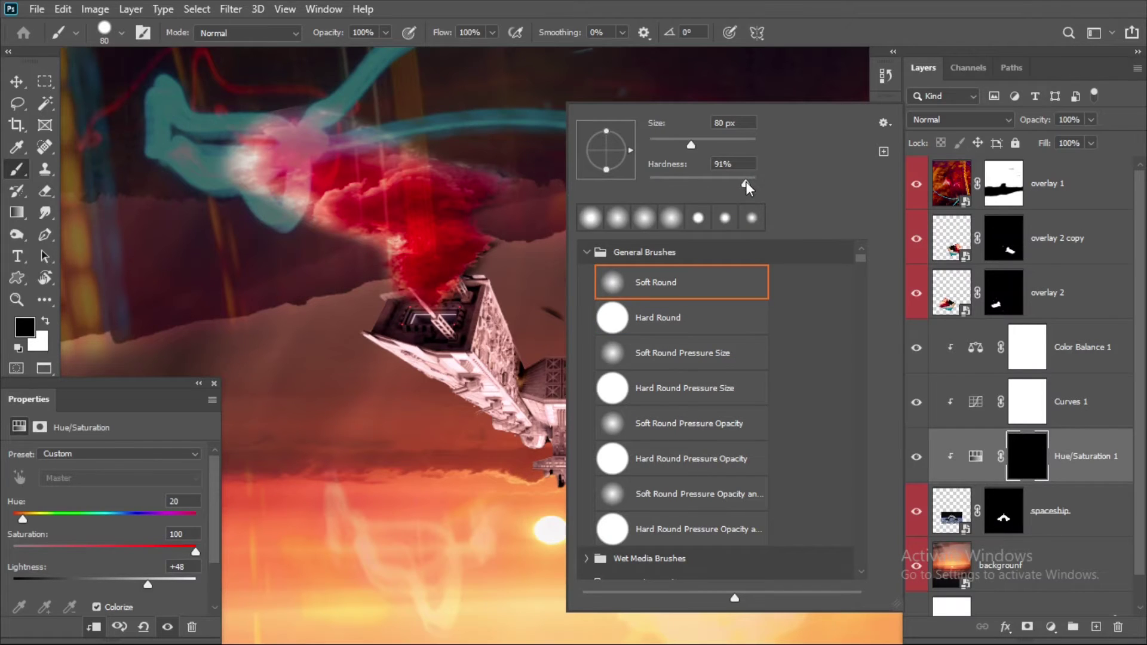
{"action": "key", "text": "Return"}
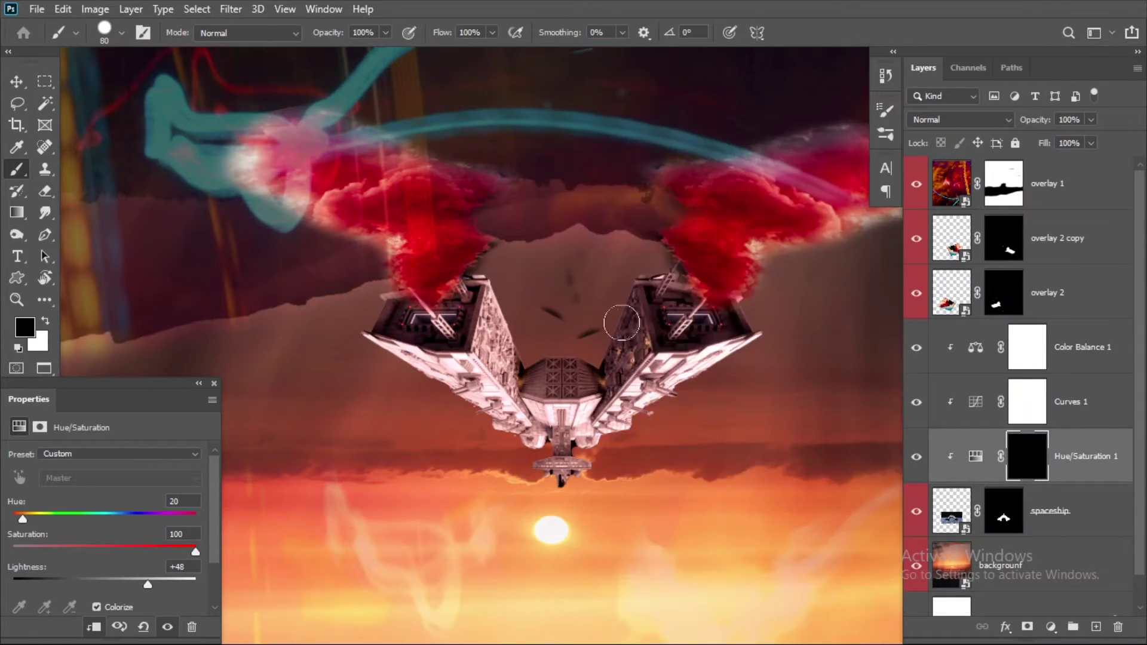
Step: Give the Eraser a soft round brush tip as well
{"action": "key", "text": "e"}
{"action": "right_click", "coordinate": [617, 344]}
{"action": "scroll", "coordinate": [677, 270], "scroll_direction": "up", "scroll_amount": 5}
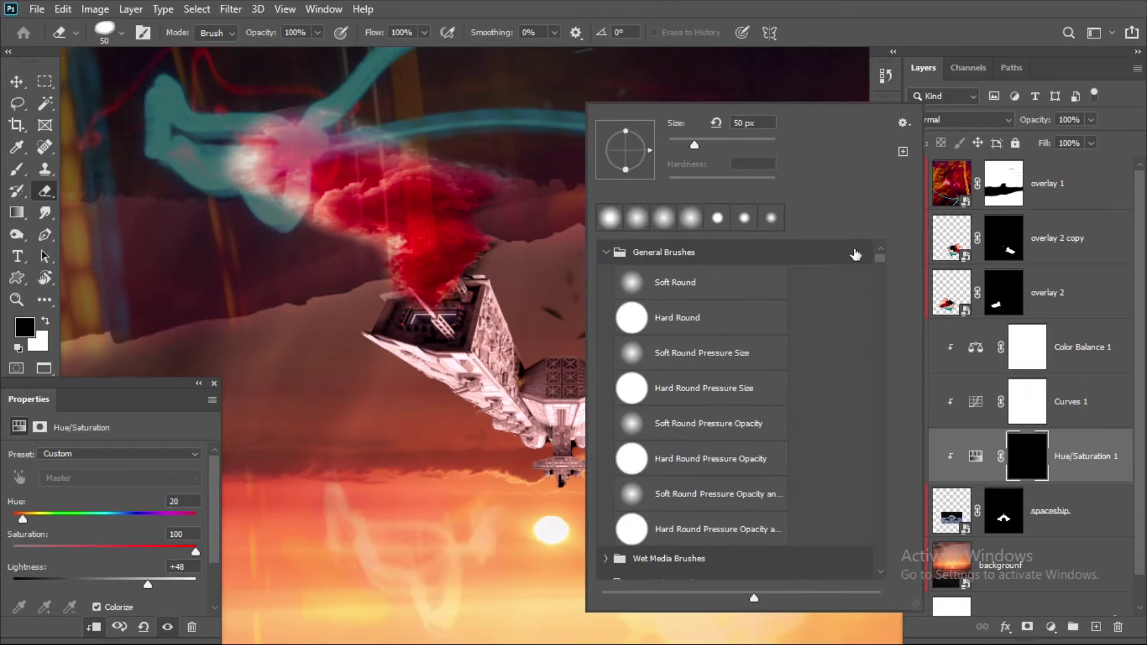
{"action": "left_click", "coordinate": [675, 282]}
{"action": "key", "text": "Return"}
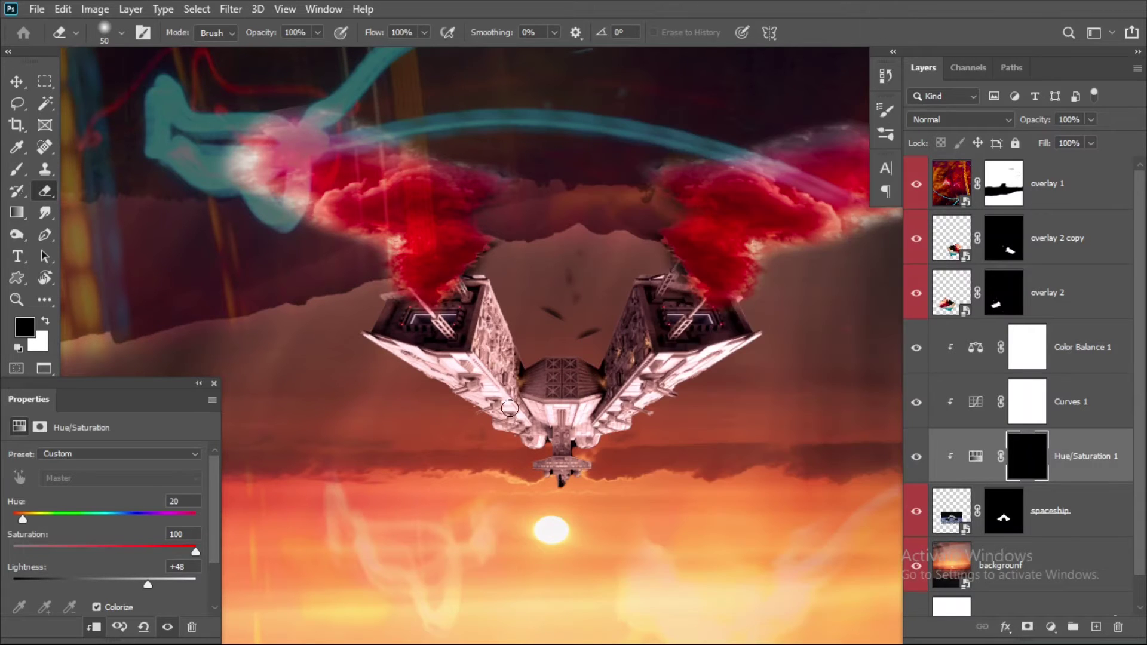
Step: Zoom in, set white as foreground, and paint orange light along the lower hull edge
{"action": "left_click_drag", "start_coordinate": [442, 418], "coordinate": [503, 442]}
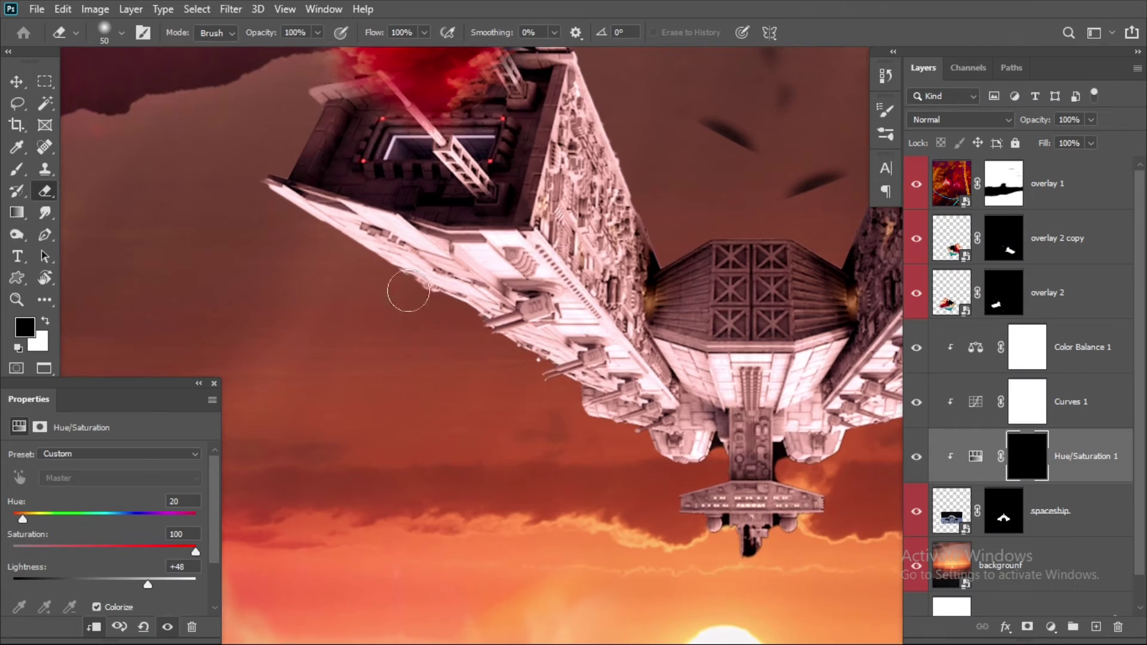
{"action": "key", "text": "b"}
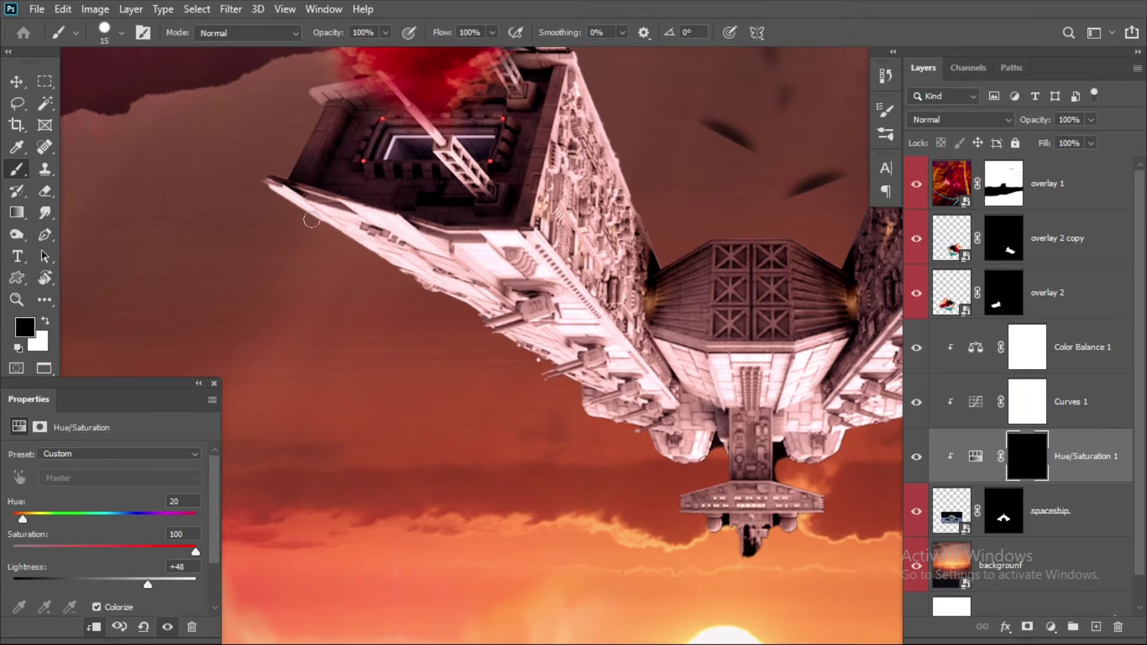
{"action": "key", "text": "x"}
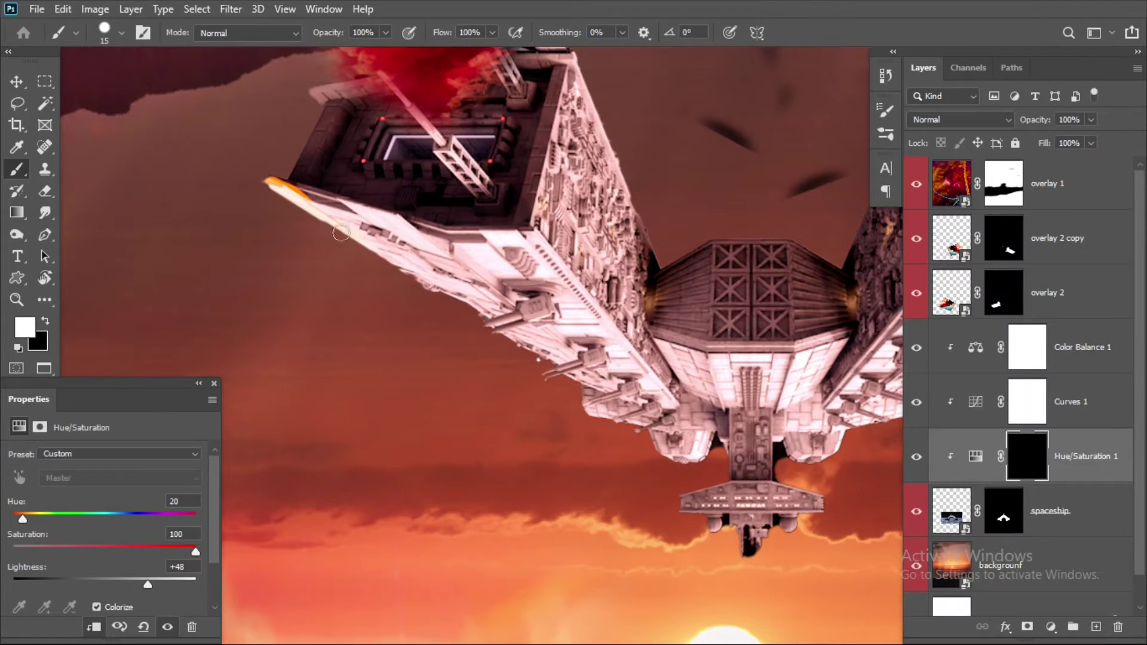
{"action": "left_click", "coordinate": [539, 384], "text": "ctrl"}
{"action": "left_click_drag", "start_coordinate": [837, 502], "coordinate": [512, 431]}
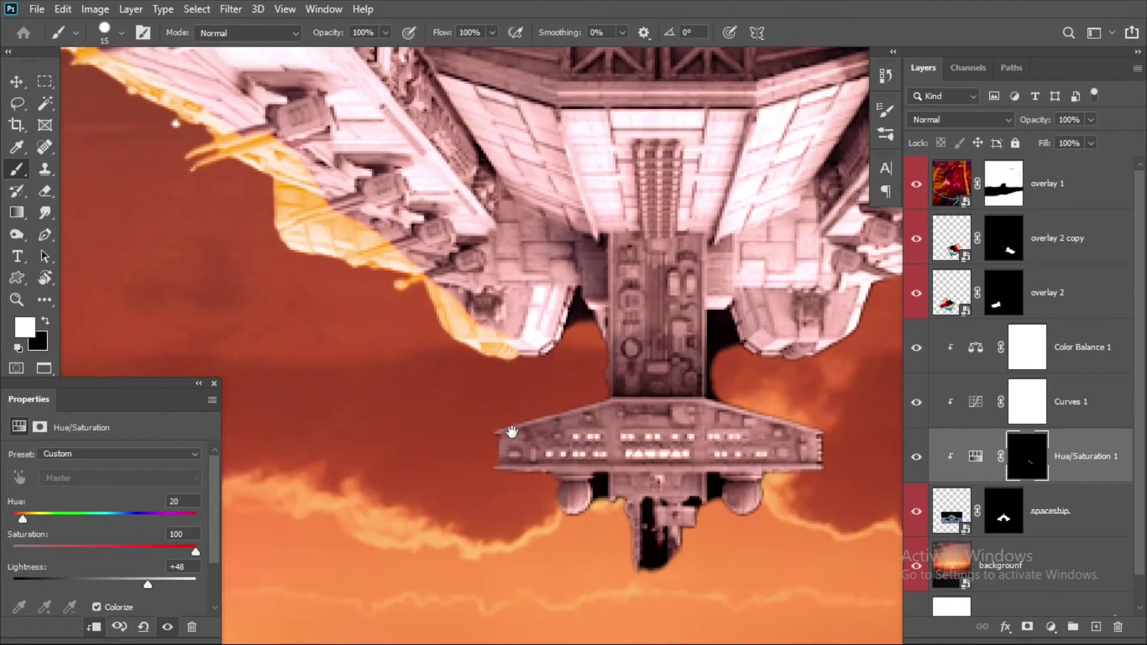
{"action": "left_click_drag", "start_coordinate": [538, 353], "coordinate": [583, 307]}
{"action": "left_click_drag", "start_coordinate": [505, 448], "coordinate": [591, 478]}
Step: Rotate the canvas view back to level and centre the bridge tower
{"action": "key", "text": "r"}
{"action": "left_click_drag", "start_coordinate": [657, 265], "coordinate": [662, 381]}
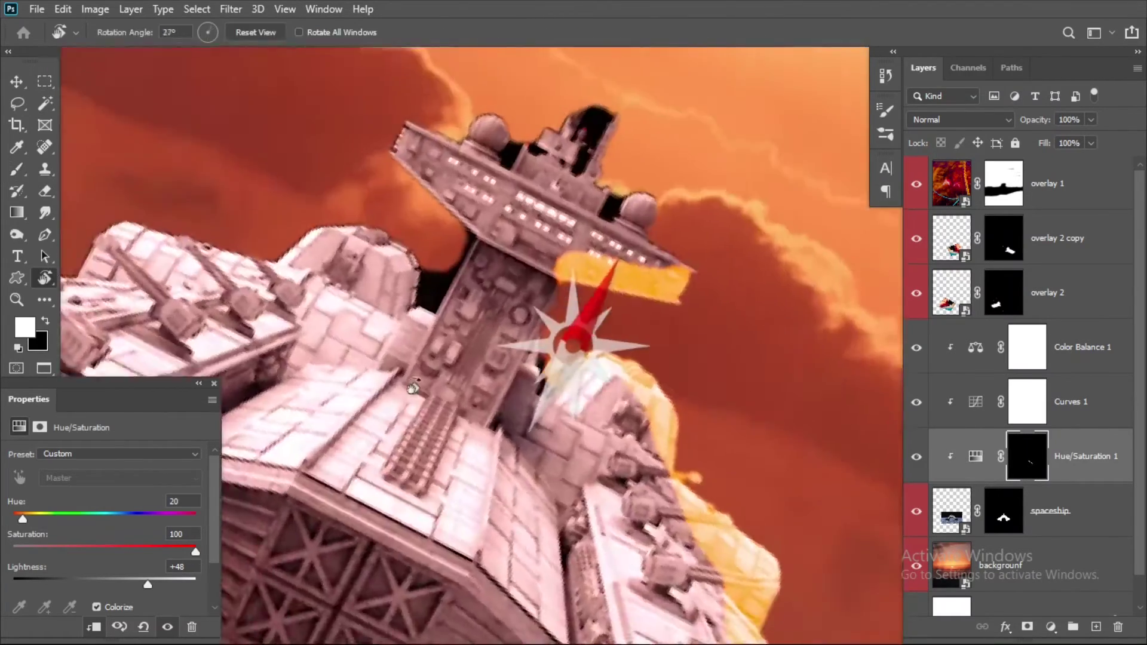
{"action": "left_click_drag", "start_coordinate": [596, 205], "coordinate": [627, 202]}
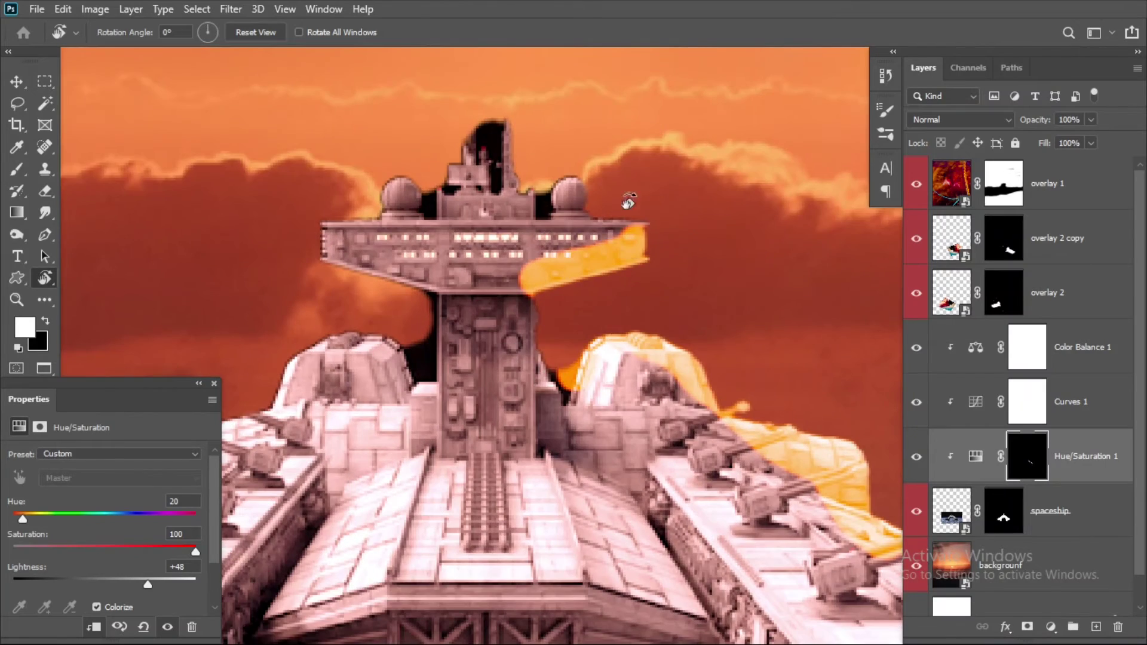
{"action": "key", "text": "b"}
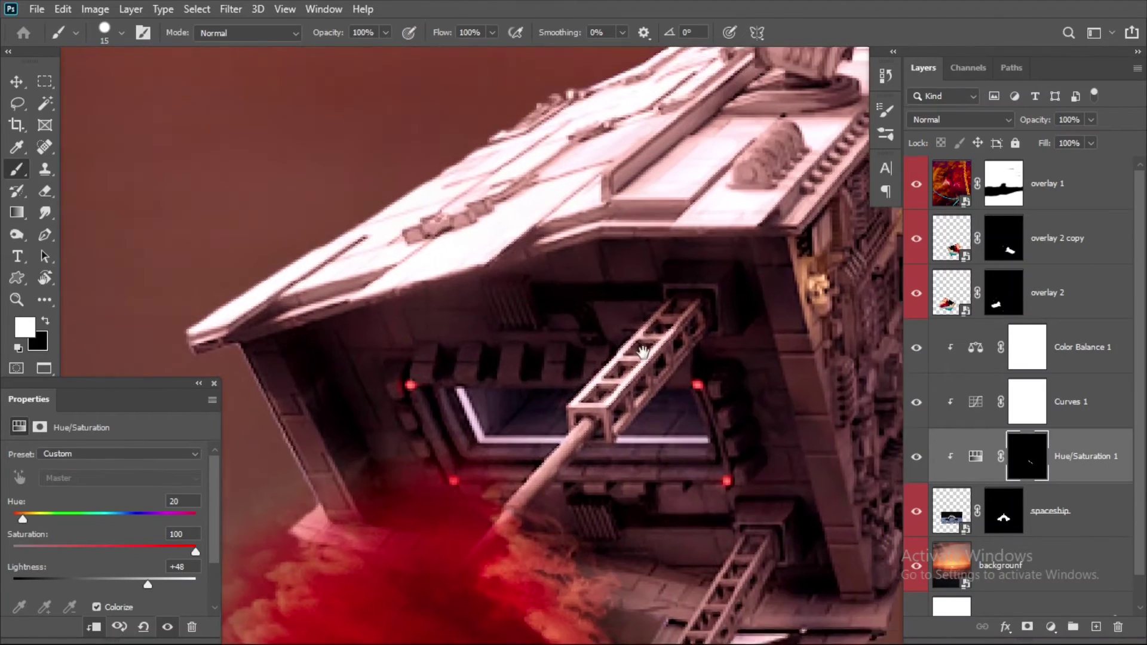
{"action": "mouse_move", "coordinate": [320, 246]}
{"action": "left_mouse_down"}
{"action": "mouse_move", "coordinate": [539, 220]}
{"action": "mouse_move", "coordinate": [574, 407]}
{"action": "left_mouse_up"}
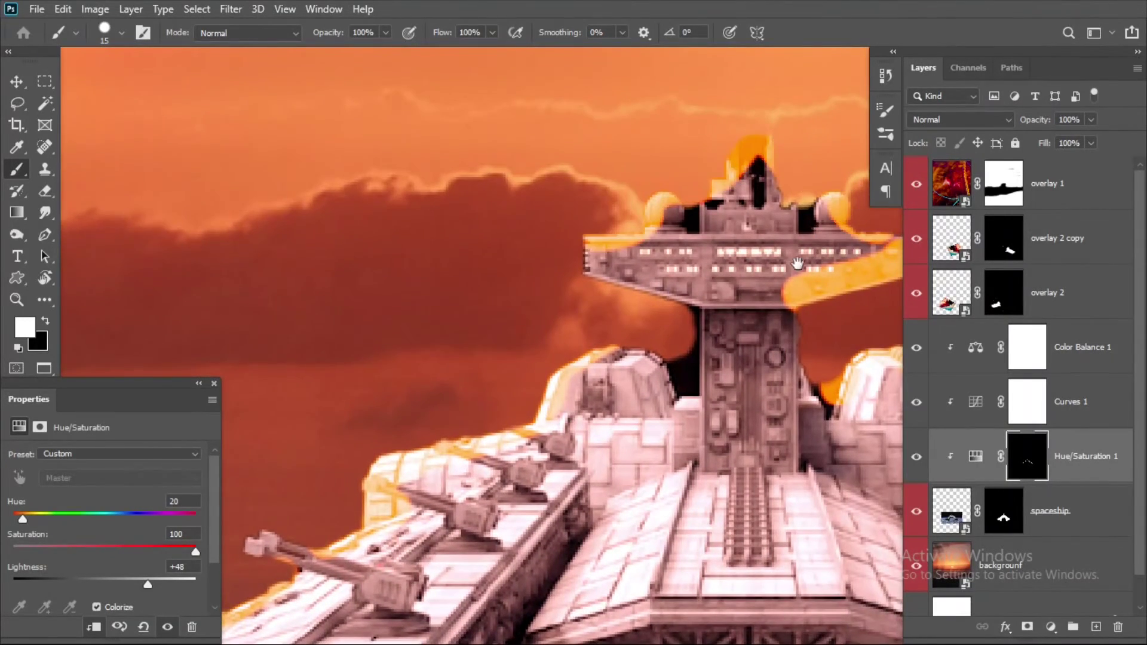
{"action": "left_click_drag", "start_coordinate": [574, 407], "coordinate": [355, 425]}
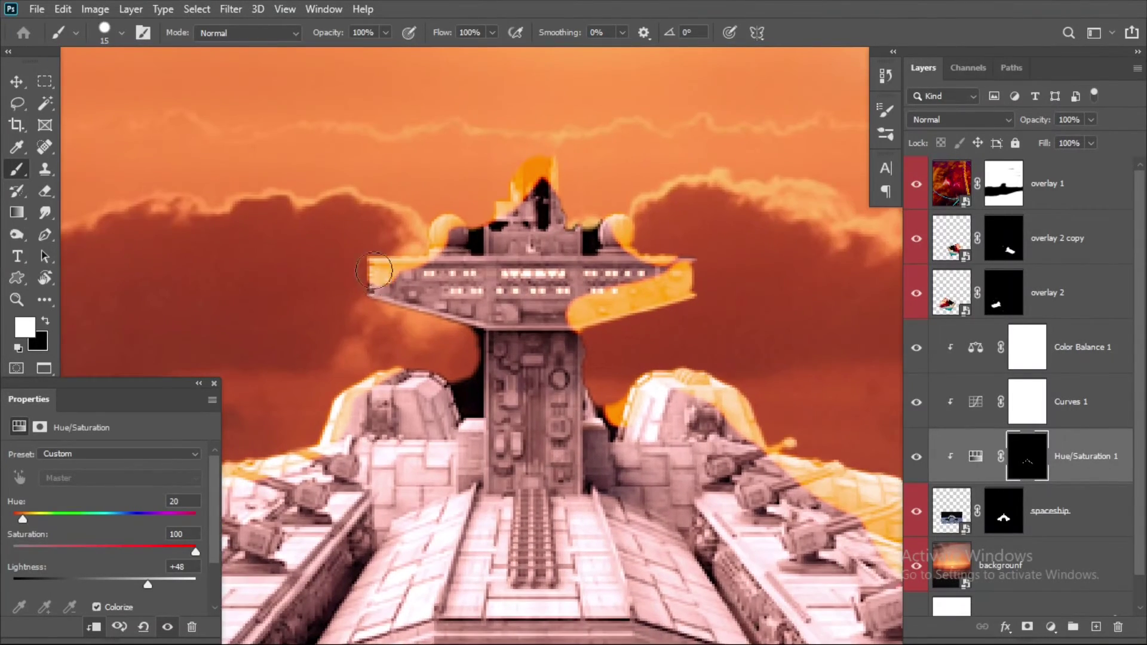
{"action": "scroll", "coordinate": [508, 239], "scroll_direction": "down", "scroll_amount": 10}
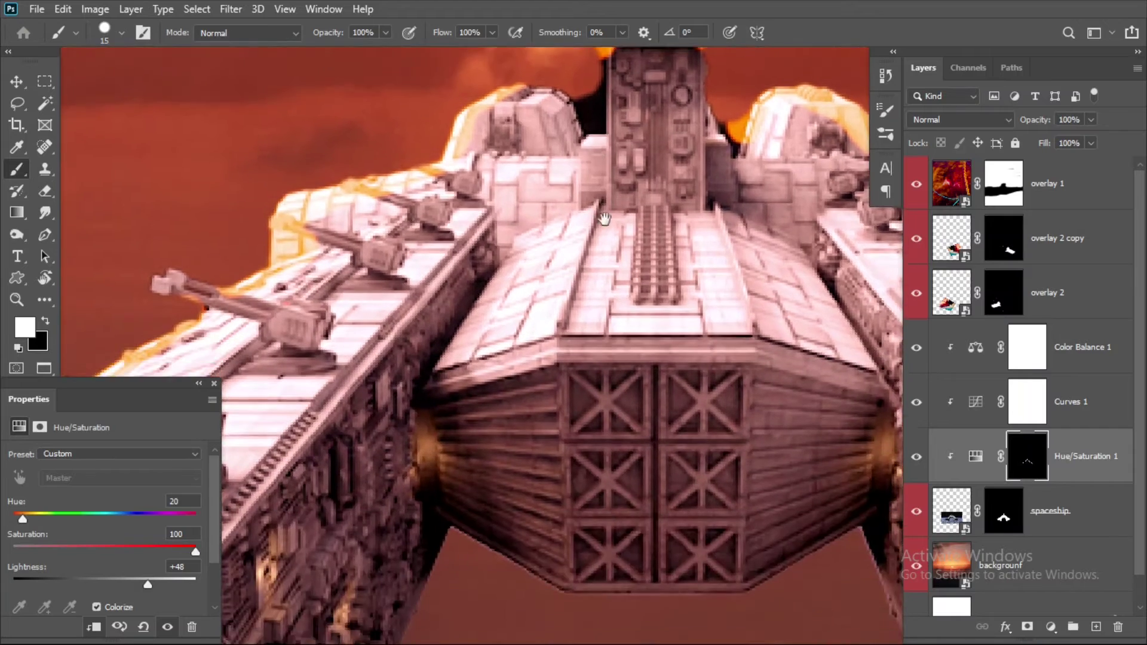
{"action": "scroll", "coordinate": [524, 257], "scroll_direction": "left", "scroll_amount": 5}
{"action": "scroll", "coordinate": [524, 257], "scroll_direction": "down", "scroll_amount": 3}
Step: Paint orange rim light along the ship's underside and side edges
{"action": "left_click_drag", "start_coordinate": [551, 115], "coordinate": [352, 568]}
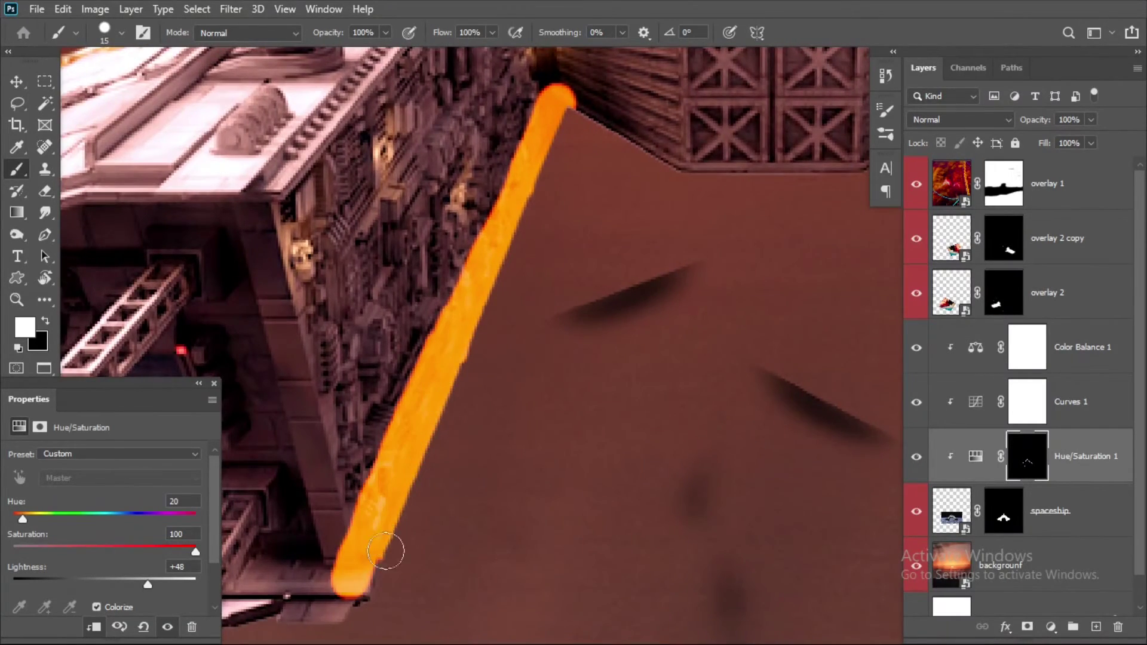
{"action": "scroll", "coordinate": [617, 323], "scroll_direction": "up", "scroll_amount": 2}
{"action": "left_click_drag", "start_coordinate": [617, 323], "coordinate": [637, 316]}
{"action": "mouse_move", "coordinate": [508, 402]}
{"action": "left_mouse_down"}
{"action": "mouse_move", "coordinate": [397, 419]}
{"action": "mouse_move", "coordinate": [344, 448]}
{"action": "mouse_move", "coordinate": [281, 526]}
{"action": "left_mouse_up"}
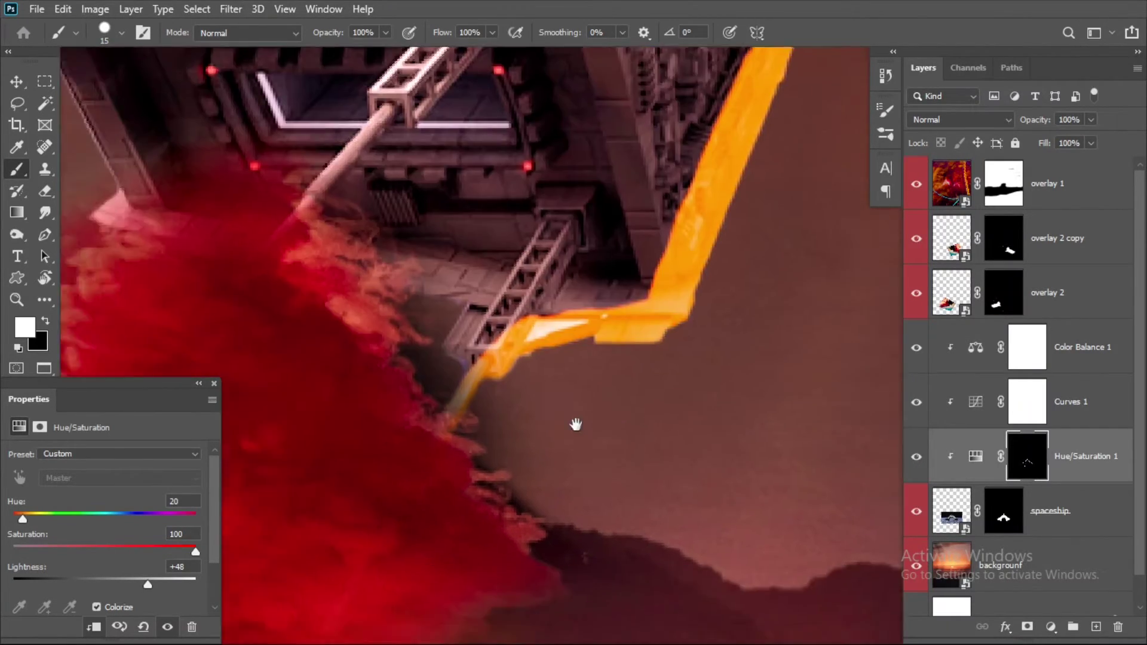
{"action": "mouse_move", "coordinate": [577, 423]}
{"action": "left_mouse_down"}
{"action": "mouse_move", "coordinate": [612, 396]}
{"action": "mouse_move", "coordinate": [468, 410]}
{"action": "left_mouse_up"}
{"action": "left_click_drag", "start_coordinate": [513, 233], "coordinate": [657, 507]}
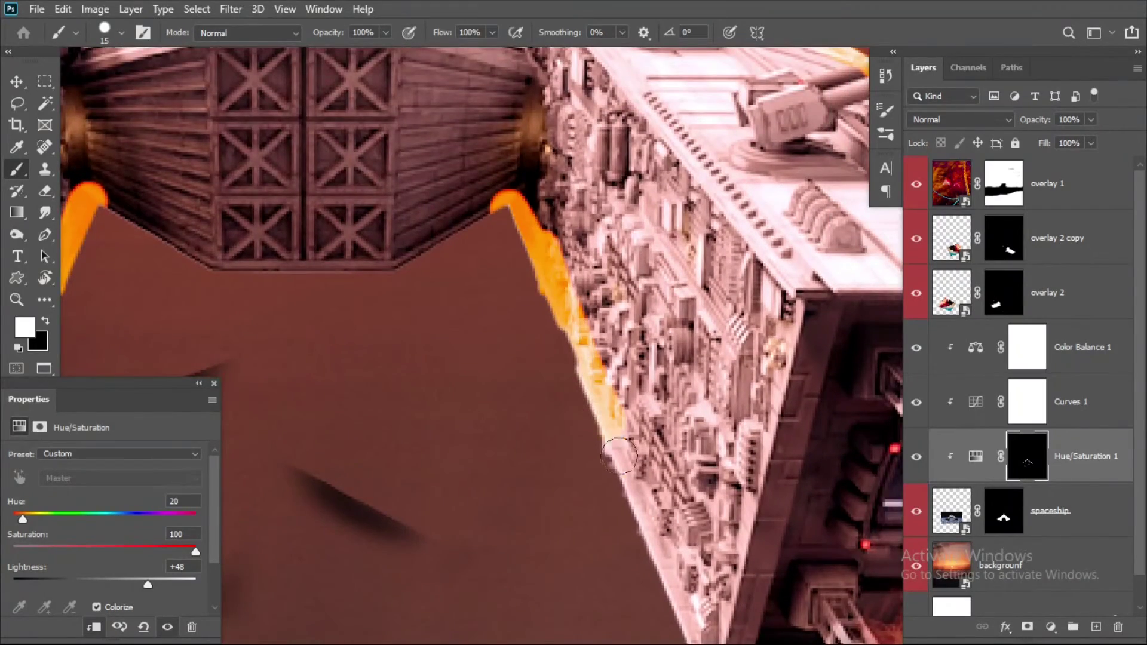
{"action": "left_click_drag", "start_coordinate": [535, 434], "coordinate": [451, 410]}
Step: Paint orange rim light along the lower and upper hull edges, redoing one stroke
{"action": "mouse_move", "coordinate": [562, 484]}
{"action": "left_mouse_down"}
{"action": "mouse_move", "coordinate": [589, 538]}
{"action": "mouse_move", "coordinate": [501, 128]}
{"action": "left_mouse_up"}
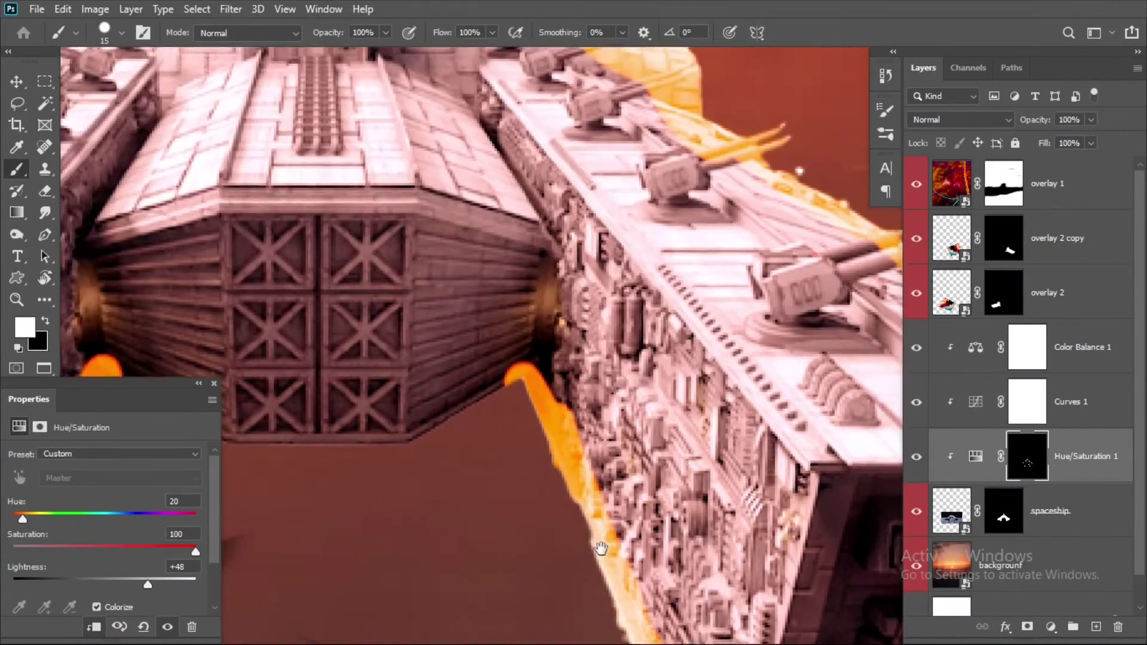
{"action": "left_click_drag", "start_coordinate": [582, 251], "coordinate": [815, 507]}
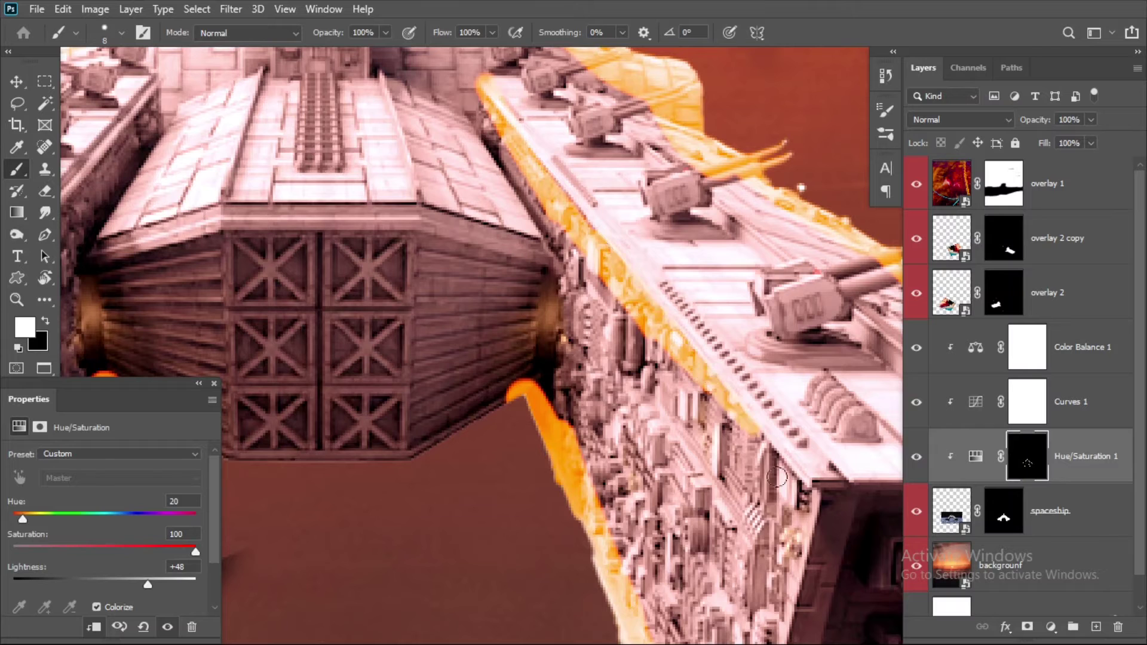
{"action": "left_click_drag", "start_coordinate": [490, 78], "coordinate": [662, 292]}
{"action": "left_click_drag", "start_coordinate": [706, 356], "coordinate": [901, 614]}
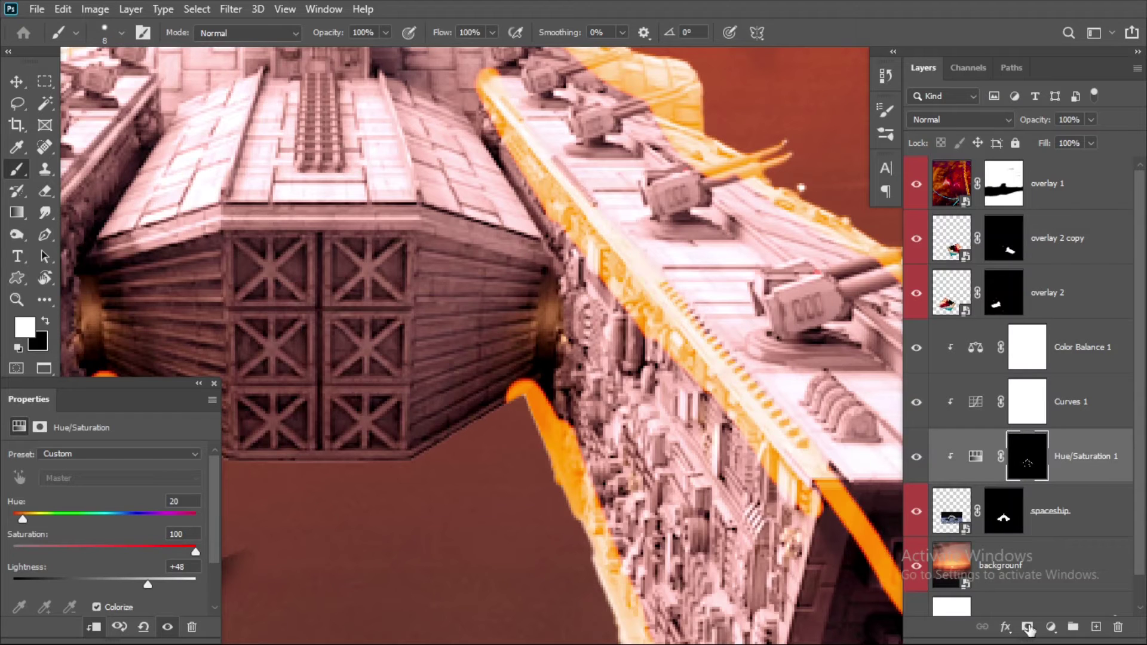
{"action": "key", "text": "ctrl+z"}
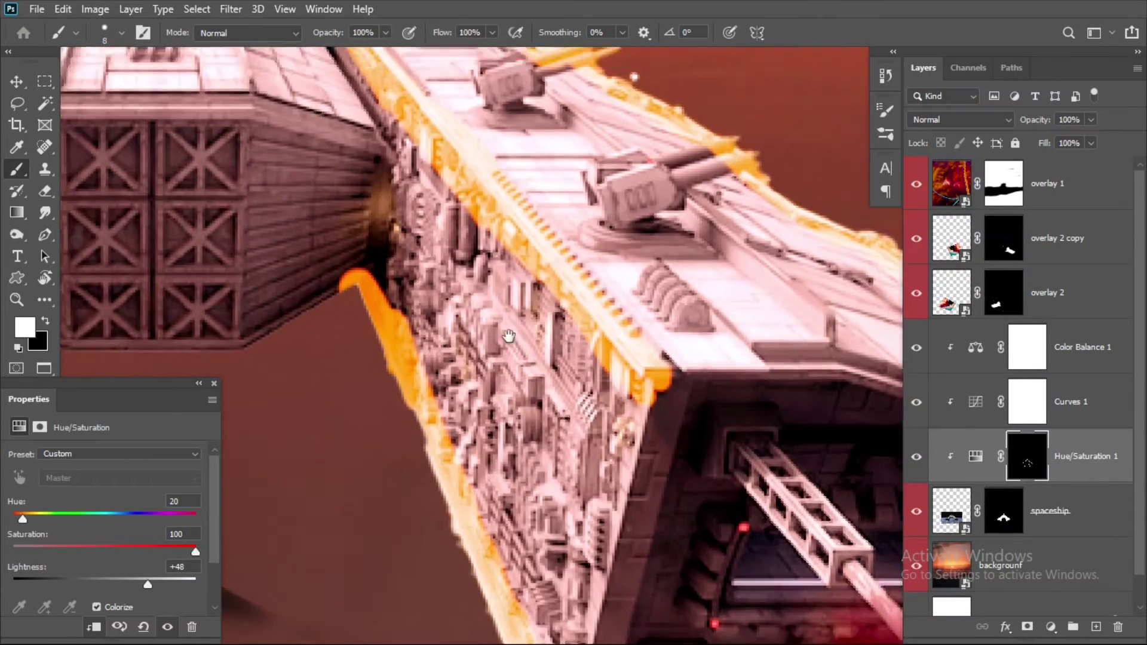
{"action": "left_click_drag", "start_coordinate": [753, 411], "coordinate": [425, 250]}
{"action": "left_click_drag", "start_coordinate": [490, 319], "coordinate": [776, 357]}
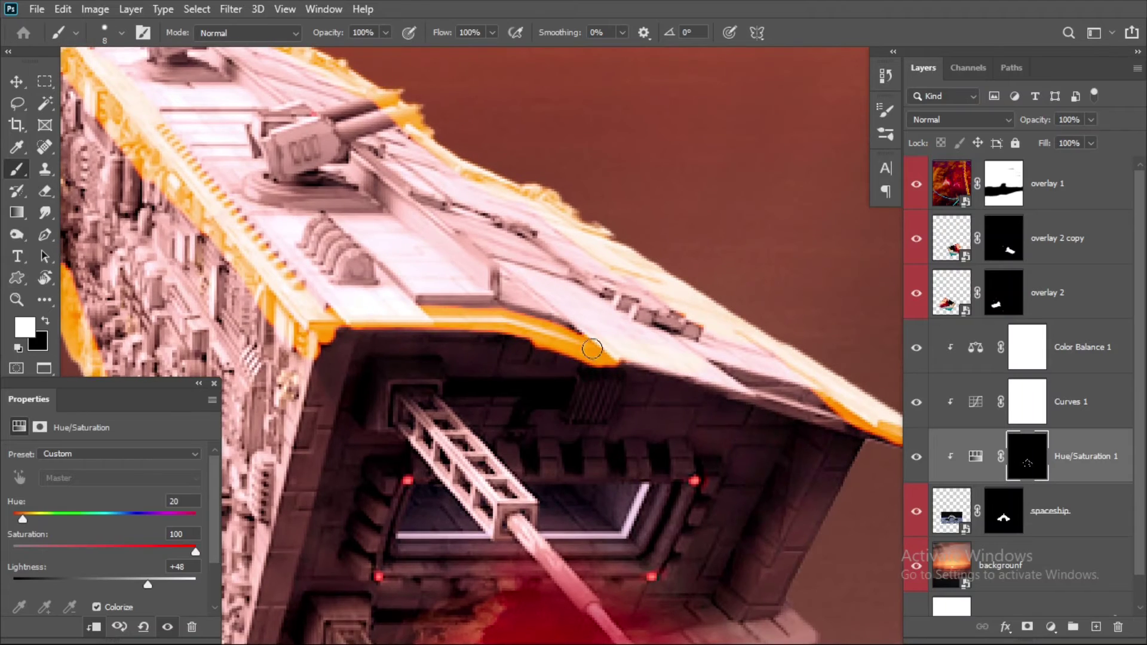
{"action": "mouse_move", "coordinate": [628, 359]}
{"action": "left_mouse_down"}
{"action": "mouse_move", "coordinate": [860, 427]}
{"action": "mouse_move", "coordinate": [679, 379]}
{"action": "mouse_move", "coordinate": [714, 399]}
{"action": "left_mouse_up"}
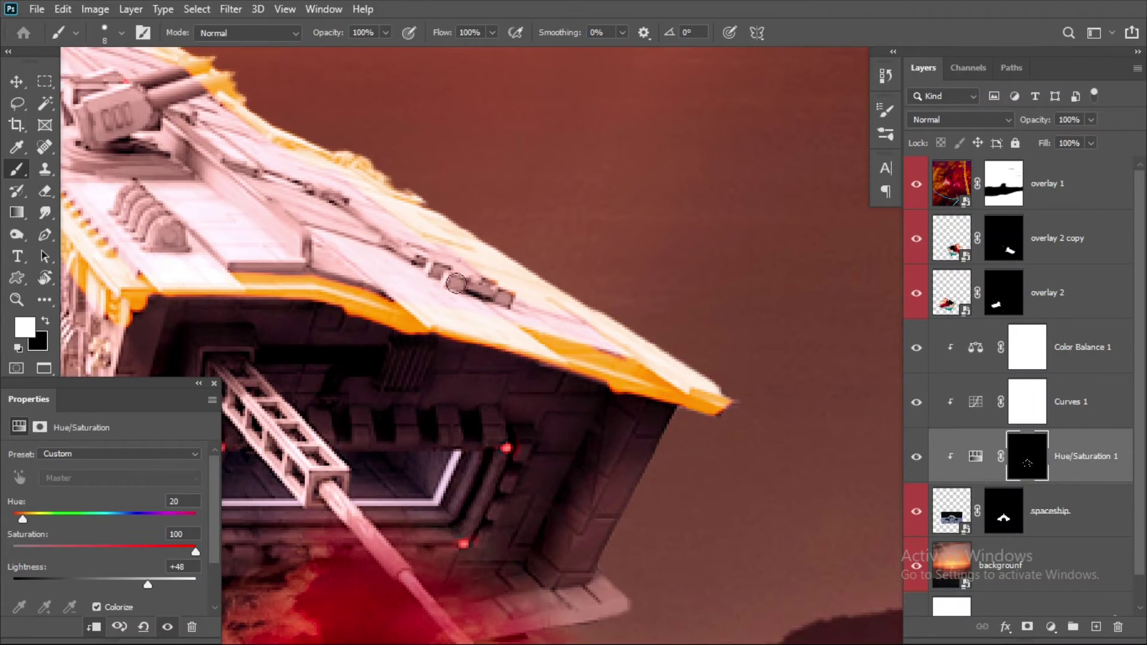
{"action": "mouse_move", "coordinate": [471, 234]}
{"action": "left_mouse_down"}
{"action": "mouse_move", "coordinate": [685, 320]}
{"action": "mouse_move", "coordinate": [459, 202]}
{"action": "left_mouse_up"}
{"action": "left_click_drag", "start_coordinate": [364, 312], "coordinate": [687, 382]}
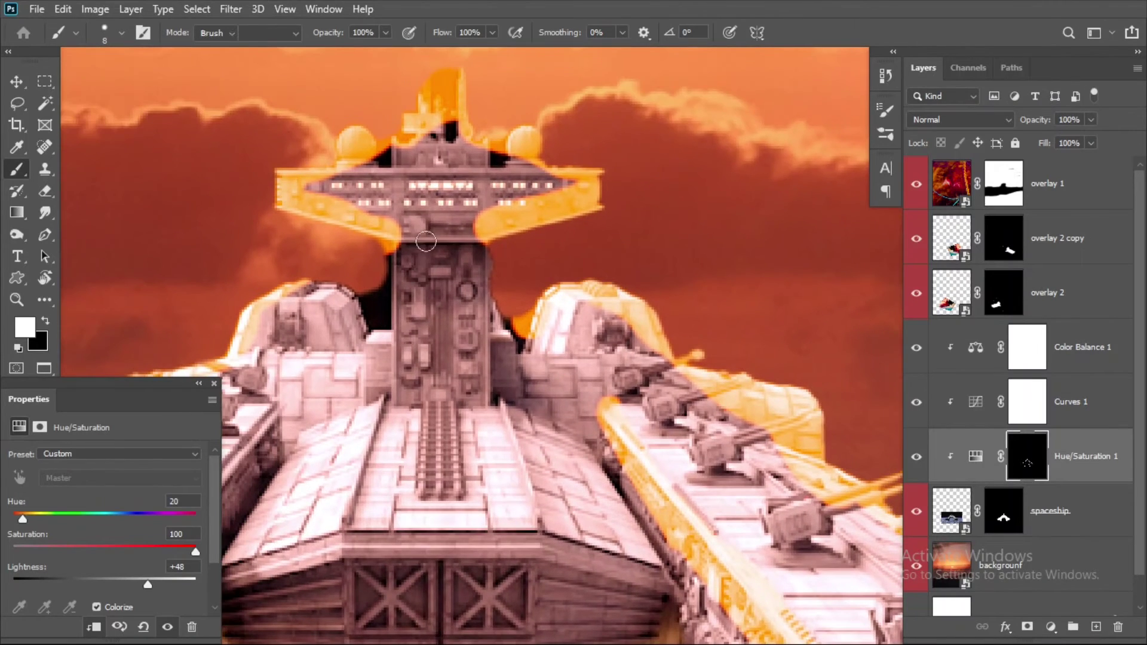
Step: With the Eraser at 66% opacity, 48% flow, soften the glow on the tower wings and dome
{"action": "key", "text": "e"}
{"action": "mouse_move", "coordinate": [466, 221]}
{"action": "left_mouse_down"}
{"action": "mouse_move", "coordinate": [586, 191]}
{"action": "mouse_move", "coordinate": [562, 198]}
{"action": "left_mouse_up"}
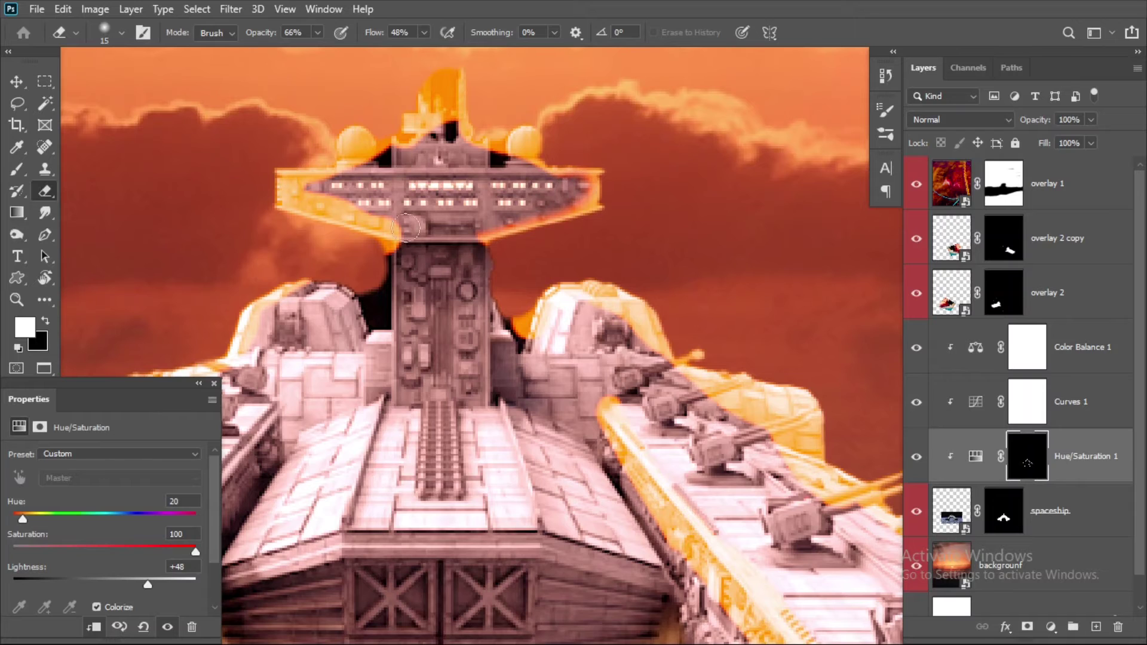
{"action": "left_click_drag", "start_coordinate": [335, 191], "coordinate": [384, 205]}
{"action": "mouse_move", "coordinate": [364, 155]}
{"action": "left_mouse_down"}
{"action": "mouse_move", "coordinate": [358, 144]}
{"action": "mouse_move", "coordinate": [373, 152]}
{"action": "mouse_move", "coordinate": [442, 107]}
{"action": "mouse_move", "coordinate": [445, 87]}
{"action": "mouse_move", "coordinate": [589, 197]}
{"action": "left_mouse_up"}
{"action": "mouse_move", "coordinate": [293, 191]}
{"action": "left_mouse_down"}
{"action": "mouse_move", "coordinate": [359, 197]}
{"action": "mouse_move", "coordinate": [402, 181]}
{"action": "left_mouse_up"}
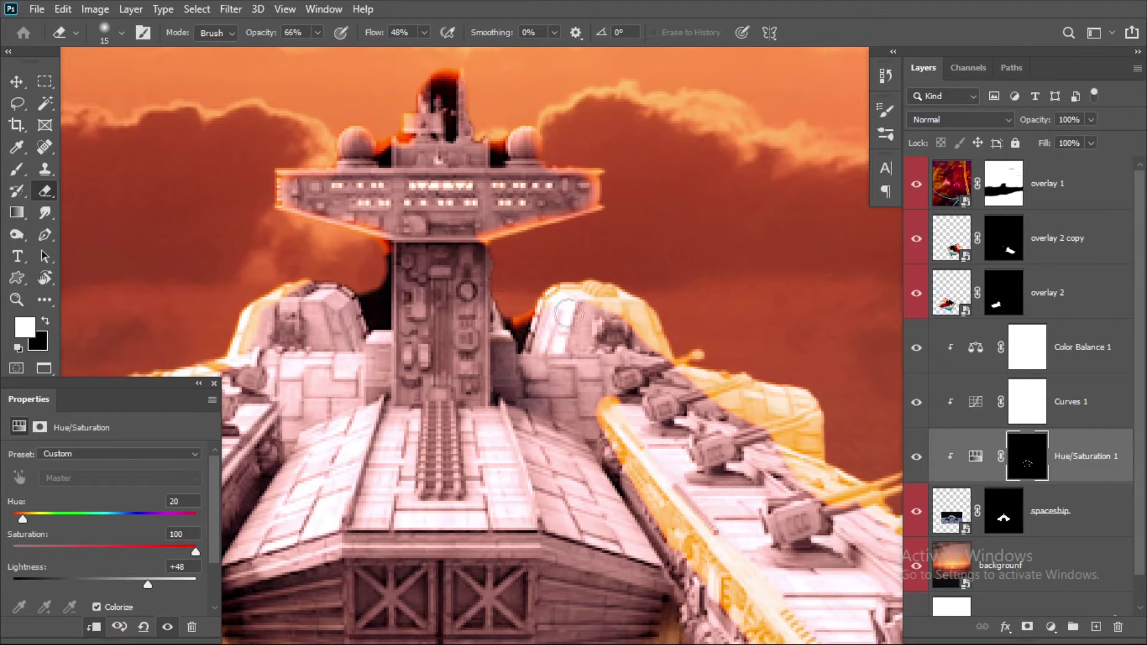
Step: Tone down the orange glow along the right cannons and the ship's right and lower edges
{"action": "mouse_move", "coordinate": [721, 394]}
{"action": "left_mouse_down"}
{"action": "mouse_move", "coordinate": [801, 439]}
{"action": "mouse_move", "coordinate": [807, 472]}
{"action": "left_mouse_up"}
{"action": "left_click_drag", "start_coordinate": [723, 473], "coordinate": [500, 420]}
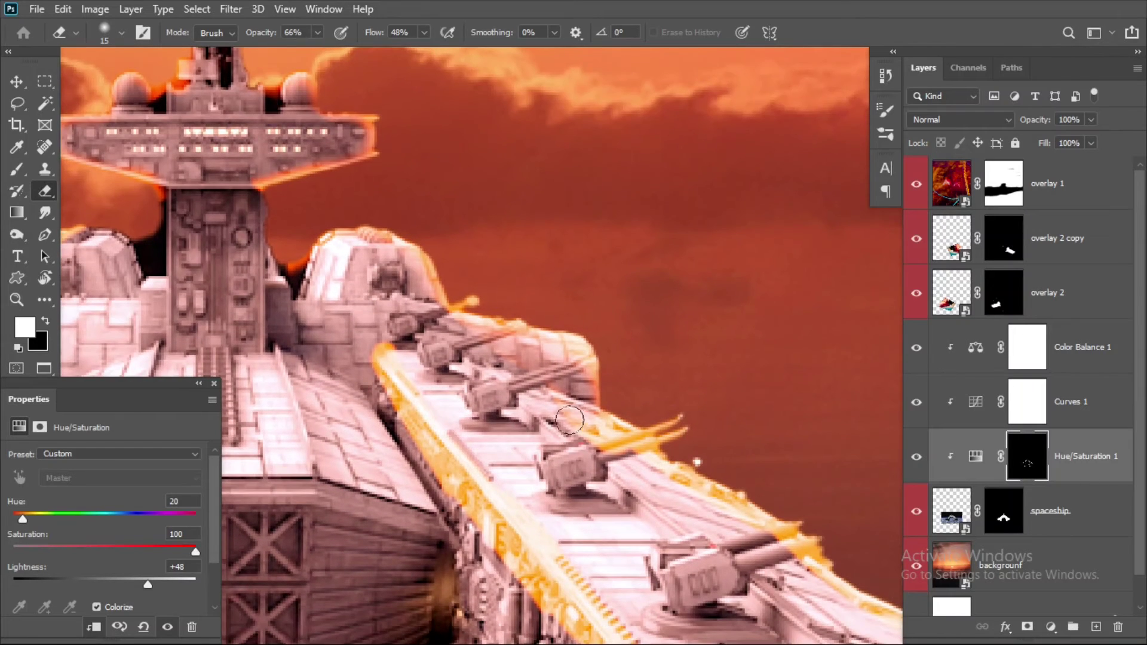
{"action": "left_click_drag", "start_coordinate": [675, 478], "coordinate": [657, 499]}
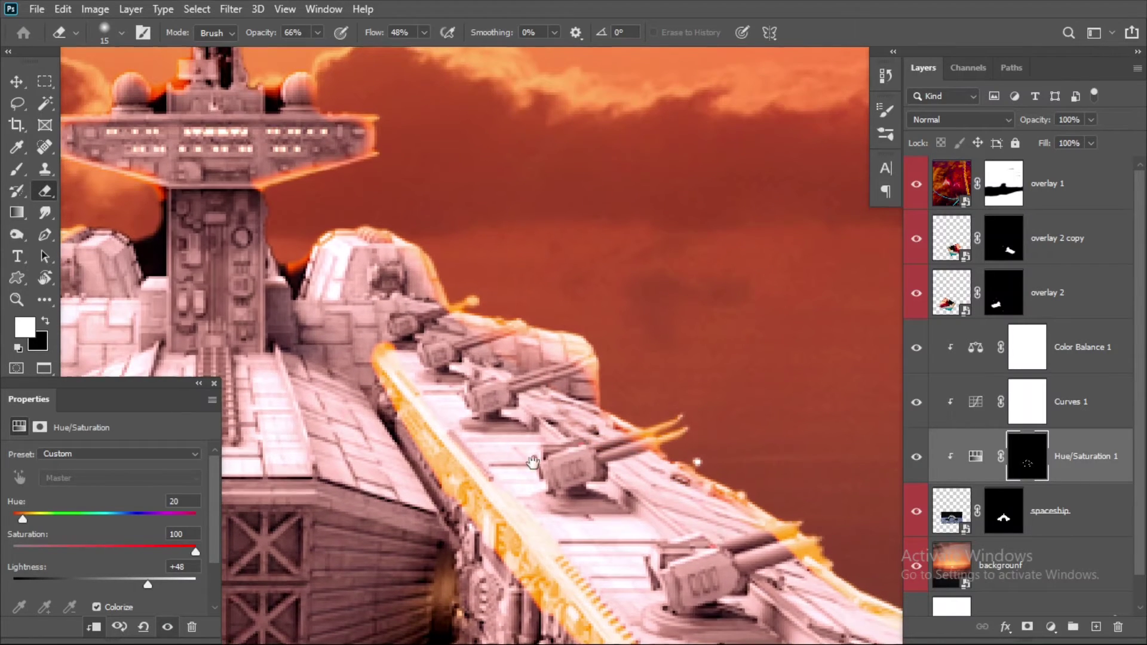
{"action": "left_click_drag", "start_coordinate": [532, 461], "coordinate": [418, 353]}
{"action": "left_click_drag", "start_coordinate": [627, 442], "coordinate": [693, 418]}
{"action": "mouse_move", "coordinate": [716, 484]}
{"action": "left_mouse_down"}
{"action": "mouse_move", "coordinate": [758, 534]}
{"action": "mouse_move", "coordinate": [568, 365]}
{"action": "left_mouse_up"}
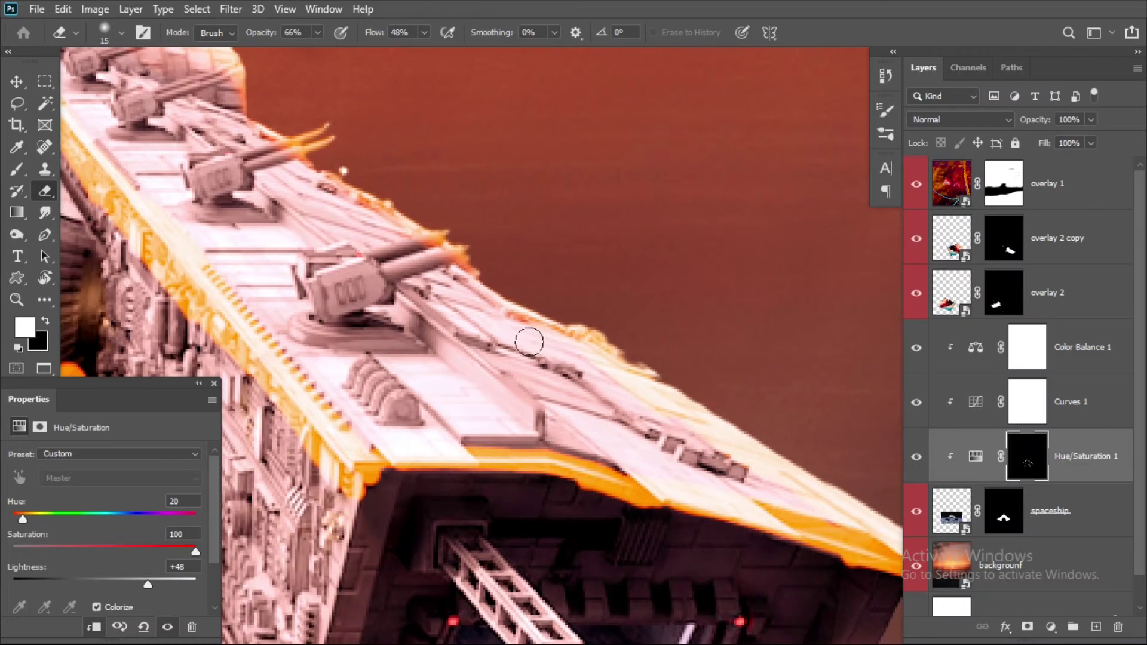
{"action": "left_click_drag", "start_coordinate": [717, 452], "coordinate": [508, 397]}
{"action": "left_click_drag", "start_coordinate": [591, 418], "coordinate": [681, 454]}
{"action": "left_click_drag", "start_coordinate": [640, 419], "coordinate": [734, 490]}
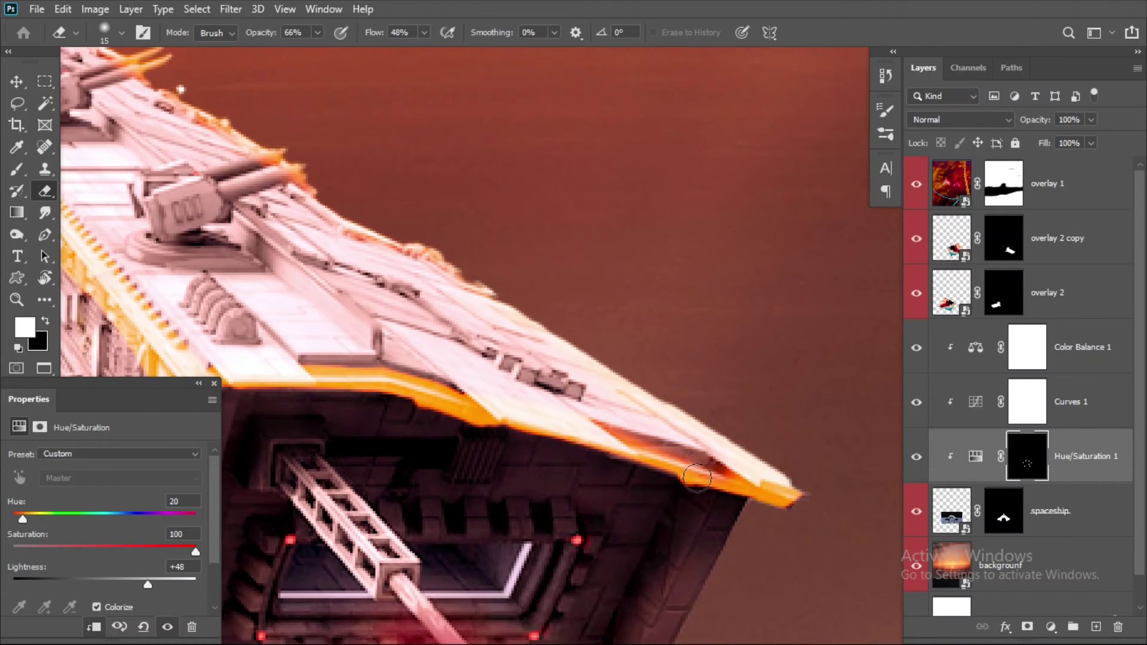
{"action": "left_click_drag", "start_coordinate": [167, 334], "coordinate": [395, 347]}
{"action": "mouse_move", "coordinate": [490, 340]}
{"action": "left_mouse_down"}
{"action": "mouse_move", "coordinate": [725, 376]}
{"action": "mouse_move", "coordinate": [587, 368]}
{"action": "left_mouse_up"}
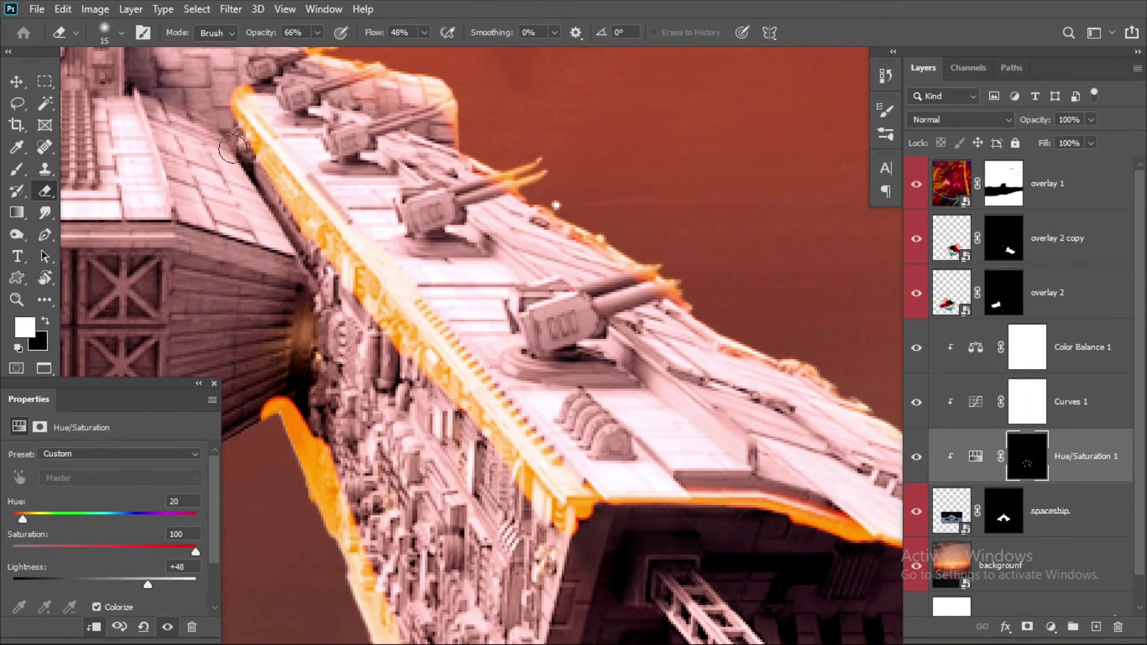
Step: Fade the orange glow along the ship's top edge and near the underside hangar
{"action": "mouse_move", "coordinate": [232, 148]}
{"action": "left_mouse_down"}
{"action": "mouse_move", "coordinate": [478, 454]}
{"action": "mouse_move", "coordinate": [555, 514]}
{"action": "mouse_move", "coordinate": [490, 446]}
{"action": "left_mouse_up"}
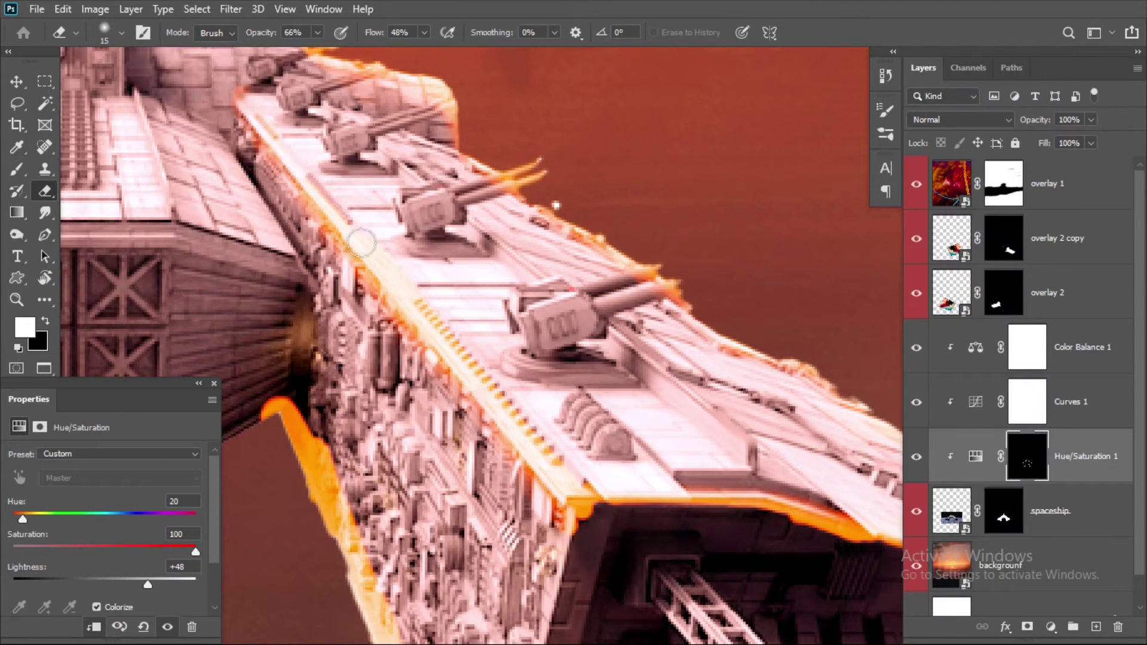
{"action": "left_click_drag", "start_coordinate": [361, 243], "coordinate": [552, 459]}
{"action": "left_click_drag", "start_coordinate": [622, 515], "coordinate": [433, 277]}
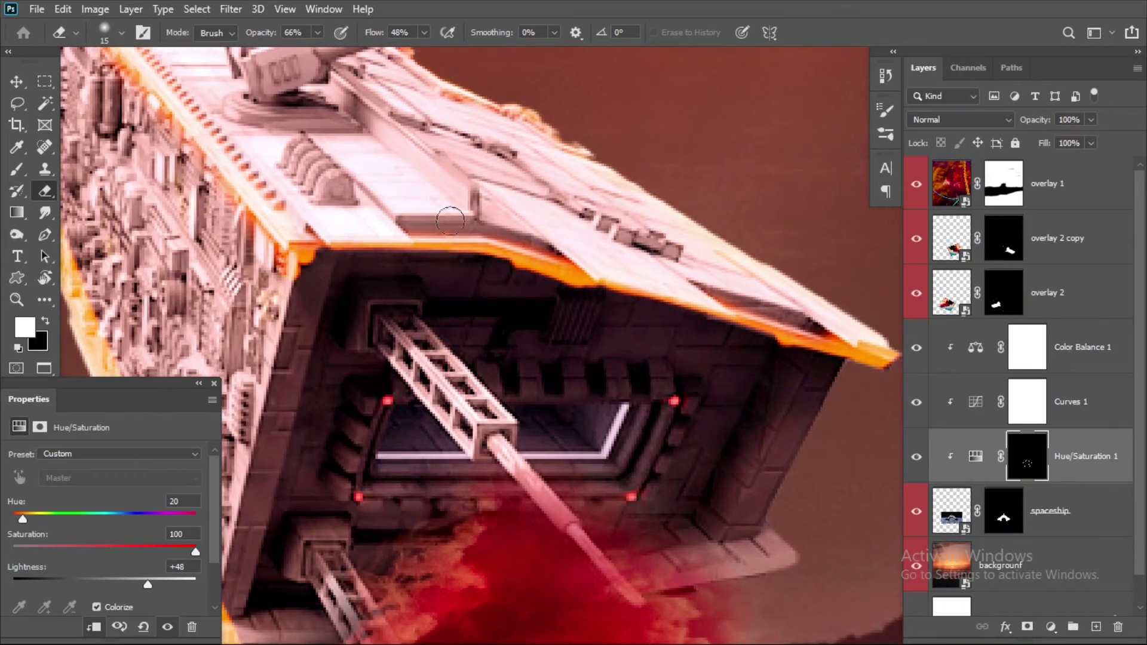
{"action": "left_click_drag", "start_coordinate": [450, 220], "coordinate": [893, 355]}
{"action": "mouse_move", "coordinate": [674, 558]}
{"action": "left_mouse_down"}
{"action": "mouse_move", "coordinate": [699, 336]}
{"action": "mouse_move", "coordinate": [947, 587]}
{"action": "left_mouse_up"}
{"action": "mouse_move", "coordinate": [370, 406]}
{"action": "left_mouse_down"}
{"action": "mouse_move", "coordinate": [304, 169]}
{"action": "mouse_move", "coordinate": [289, 197]}
{"action": "mouse_move", "coordinate": [325, 293]}
{"action": "mouse_move", "coordinate": [246, 151]}
{"action": "mouse_move", "coordinate": [450, 481]}
{"action": "mouse_move", "coordinate": [466, 536]}
{"action": "left_mouse_up"}
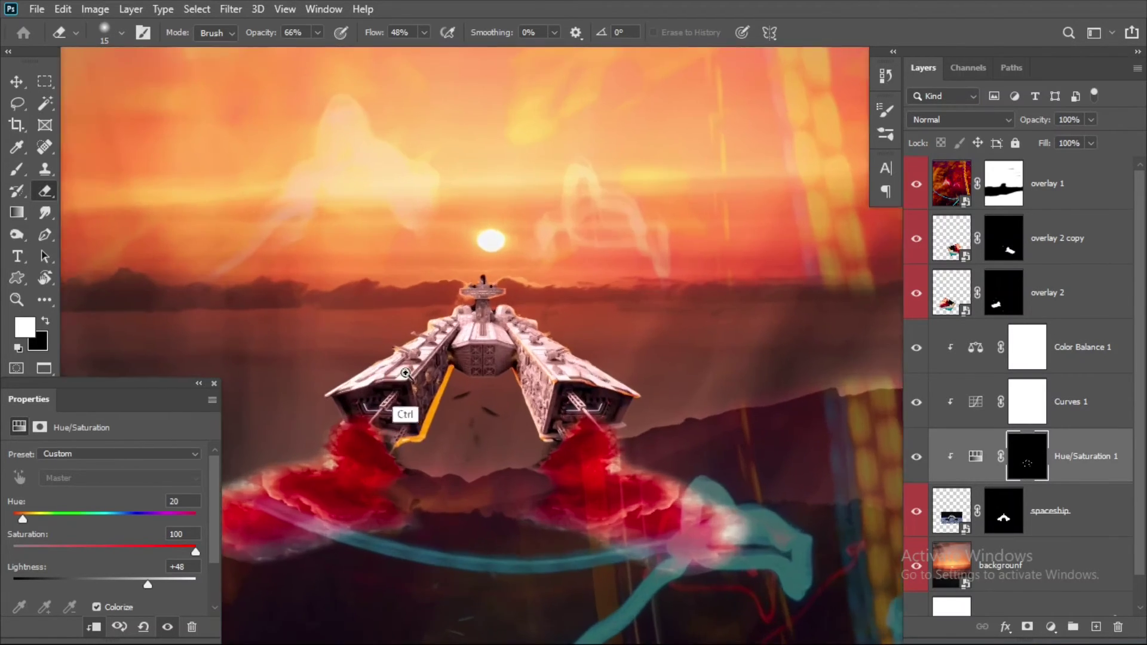
Step: Fade the glow along the hangar's right, lower-right and bottom edges
{"action": "left_click_drag", "start_coordinate": [466, 383], "coordinate": [402, 410]}
{"action": "mouse_move", "coordinate": [576, 222]}
{"action": "left_mouse_down"}
{"action": "mouse_move", "coordinate": [589, 192]}
{"action": "mouse_move", "coordinate": [570, 236]}
{"action": "left_mouse_up"}
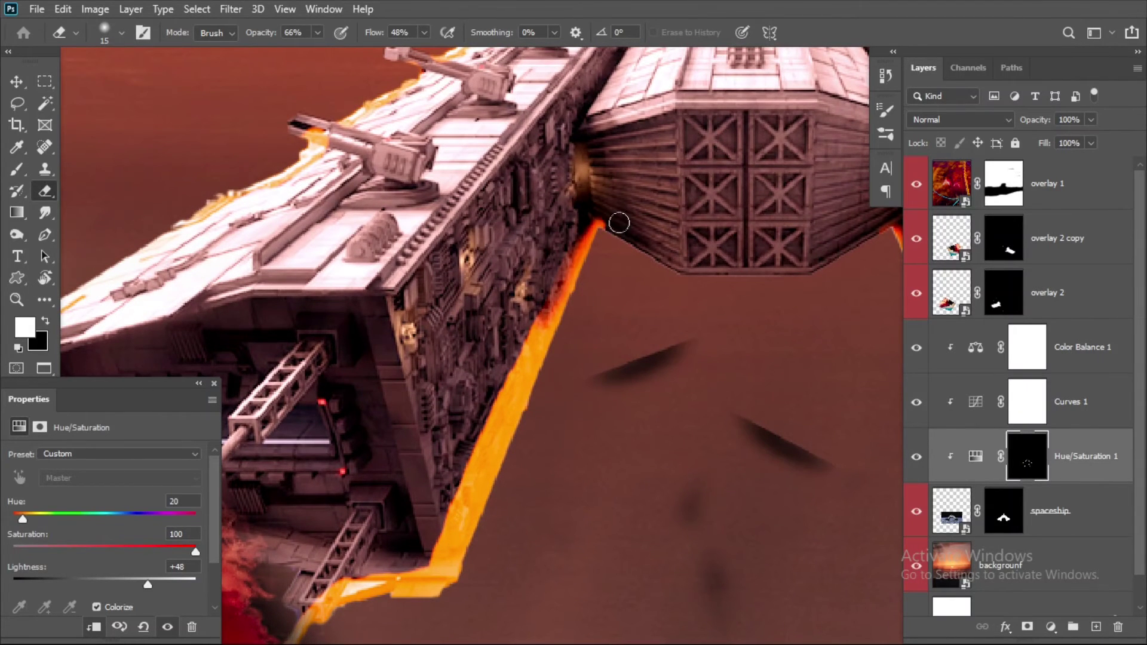
{"action": "mouse_move", "coordinate": [567, 278]}
{"action": "left_mouse_down"}
{"action": "mouse_move", "coordinate": [447, 547]}
{"action": "mouse_move", "coordinate": [554, 405]}
{"action": "left_mouse_up"}
{"action": "left_click_drag", "start_coordinate": [412, 472], "coordinate": [501, 426]}
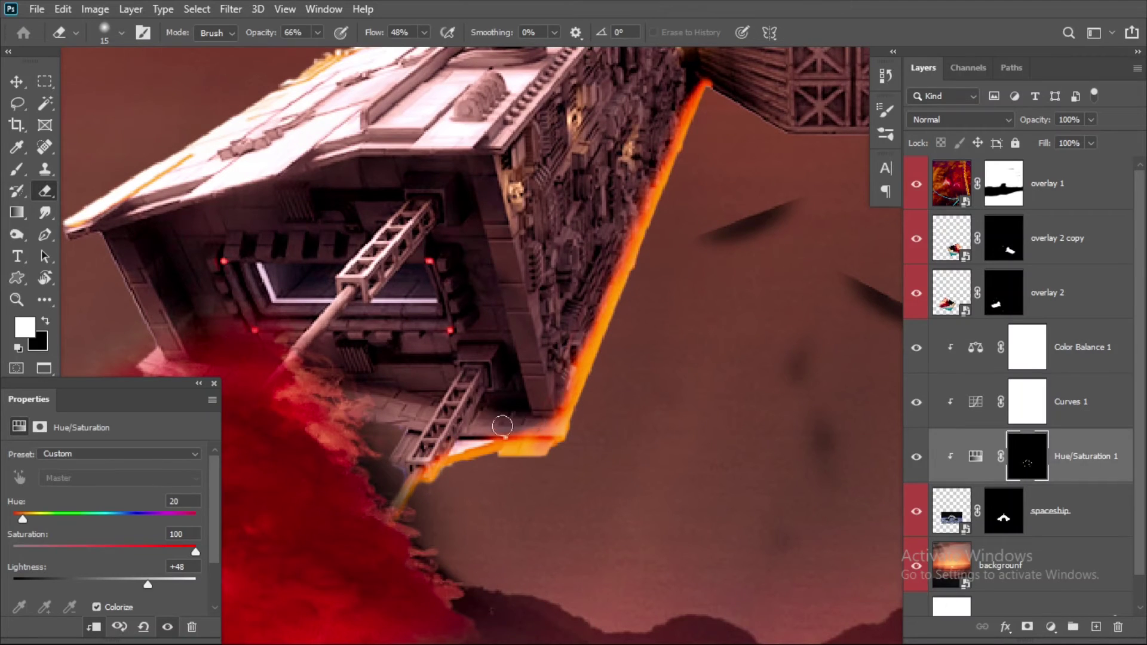
{"action": "left_click_drag", "start_coordinate": [486, 168], "coordinate": [473, 460]}
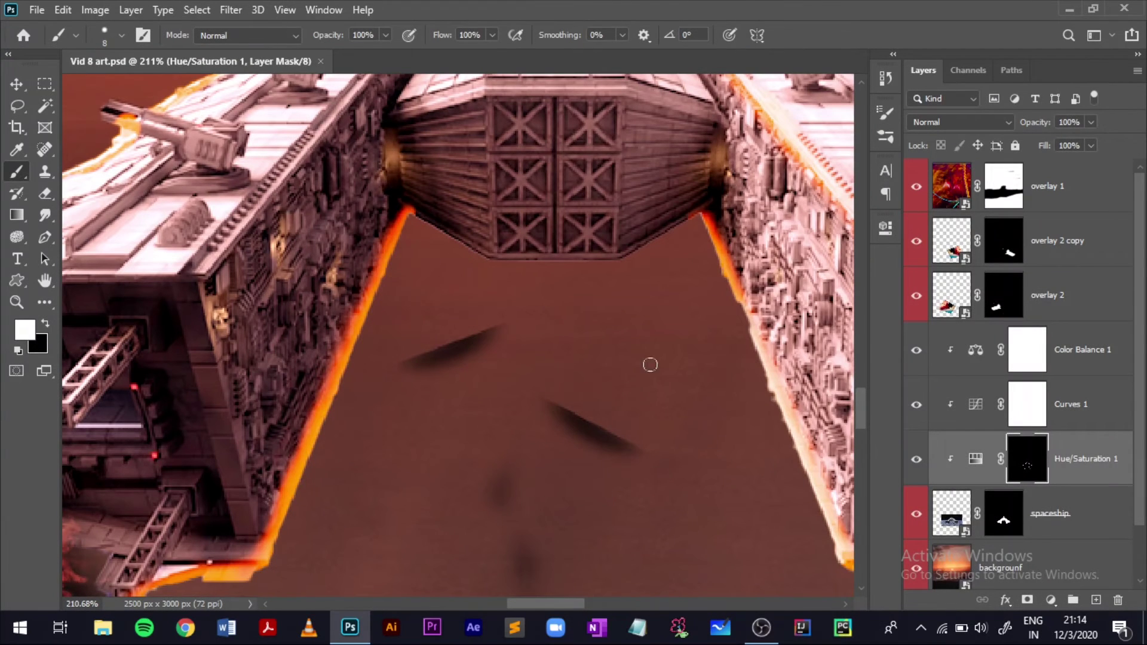
Step: Erase the orange glow thinner along the hull, right edge and bottom edge
{"action": "key", "text": "e"}
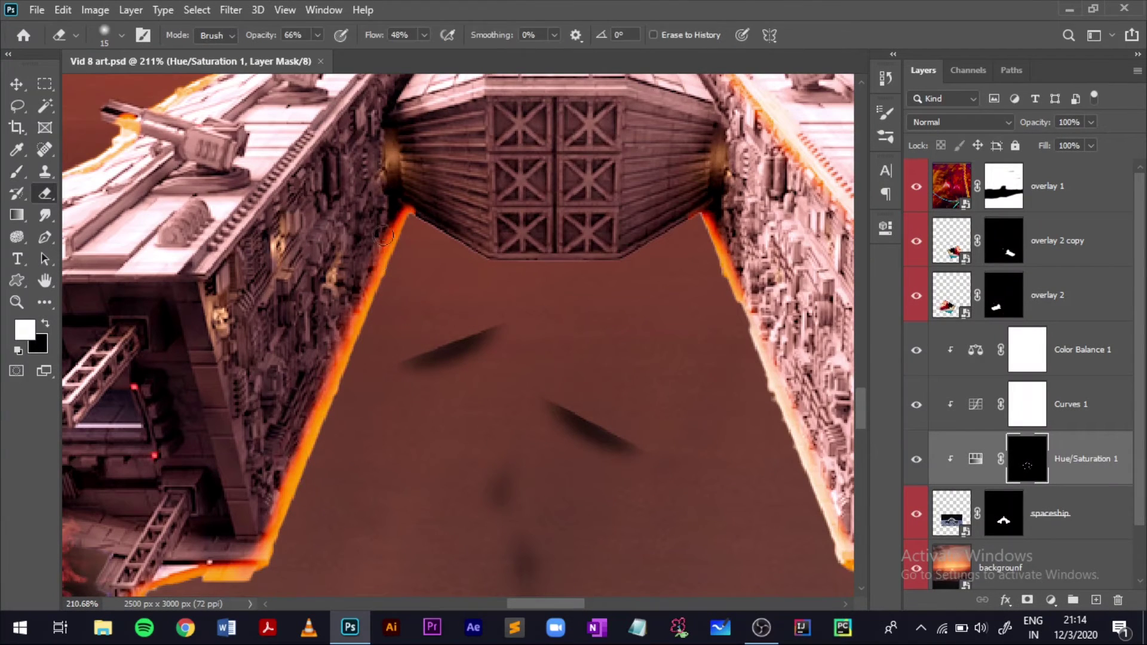
{"action": "left_click_drag", "start_coordinate": [371, 259], "coordinate": [259, 520]}
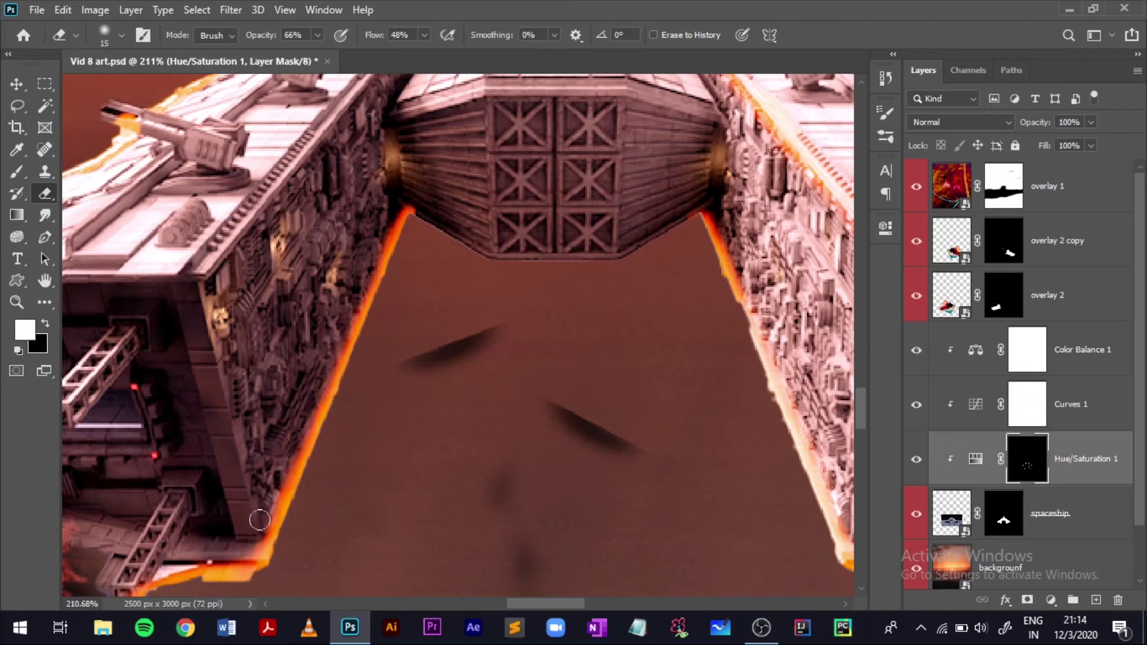
{"action": "left_click_drag", "start_coordinate": [711, 222], "coordinate": [742, 301]}
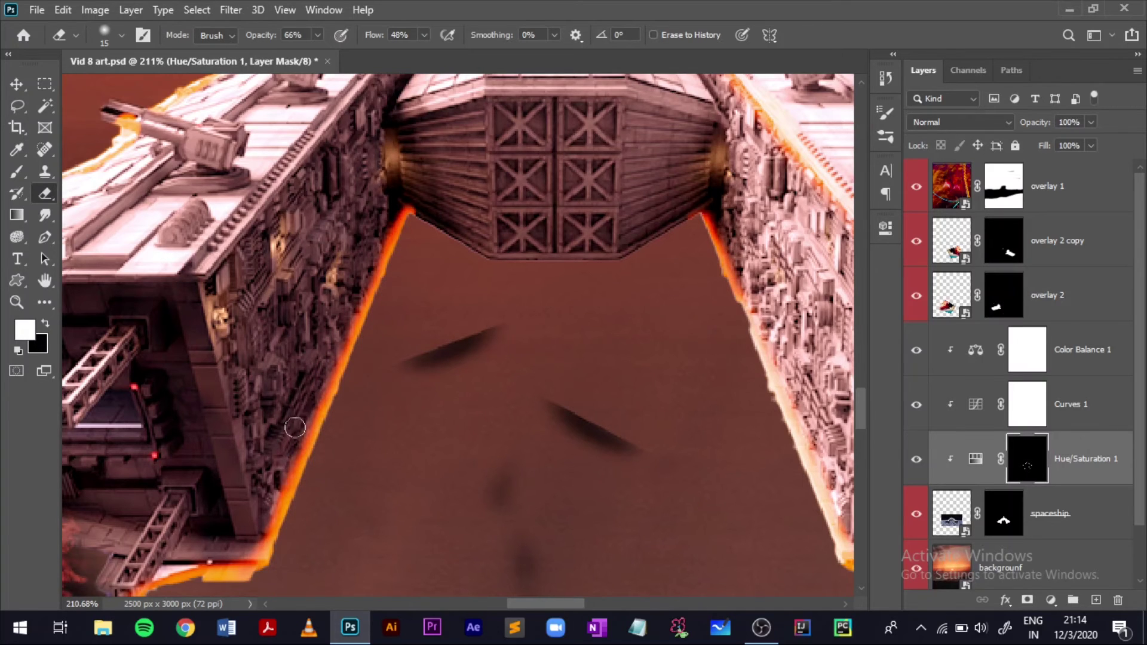
{"action": "scroll", "coordinate": [295, 427], "scroll_direction": "down", "scroll_amount": 3}
{"action": "scroll", "coordinate": [346, 441], "scroll_direction": "left", "scroll_amount": 2}
{"action": "mouse_move", "coordinate": [239, 469]}
{"action": "left_mouse_down"}
{"action": "mouse_move", "coordinate": [342, 440]}
{"action": "mouse_move", "coordinate": [439, 233]}
{"action": "mouse_move", "coordinate": [382, 367]}
{"action": "left_mouse_up"}
{"action": "scroll", "coordinate": [524, 325], "scroll_direction": "up", "scroll_amount": 3}
{"action": "scroll", "coordinate": [524, 325], "scroll_direction": "right", "scroll_amount": 1}
{"action": "scroll", "coordinate": [436, 487], "scroll_direction": "up", "scroll_amount": 5}
{"action": "scroll", "coordinate": [436, 487], "scroll_direction": "left", "scroll_amount": 1}
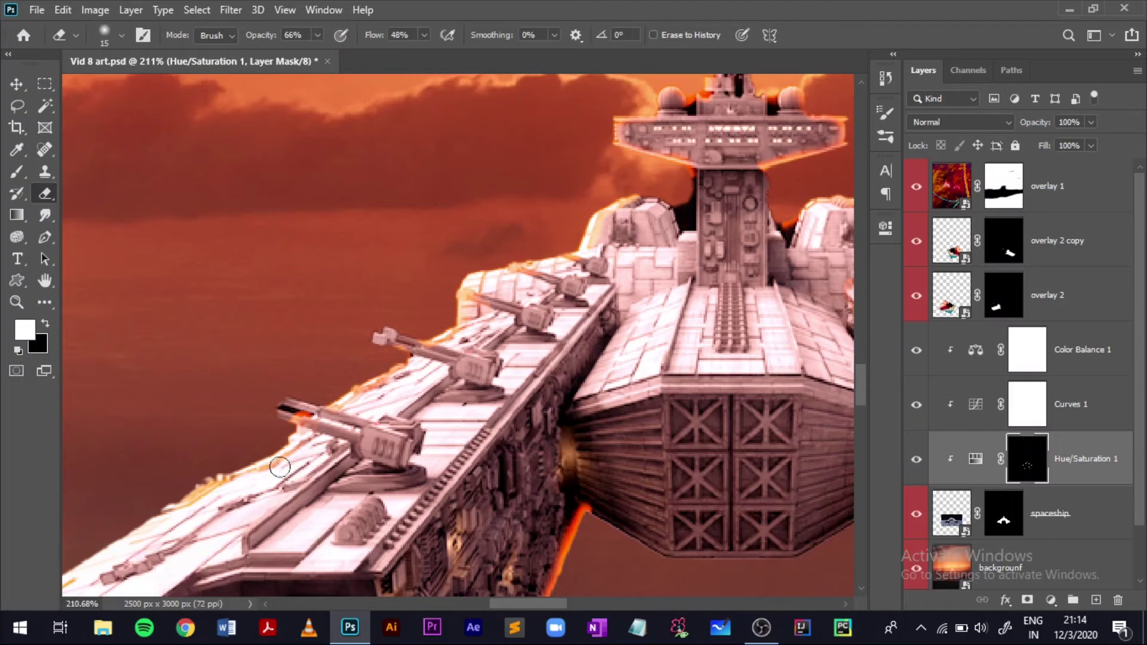
{"action": "scroll", "coordinate": [312, 424], "scroll_direction": "down", "scroll_amount": 3}
{"action": "scroll", "coordinate": [269, 412], "scroll_direction": "left", "scroll_amount": 2}
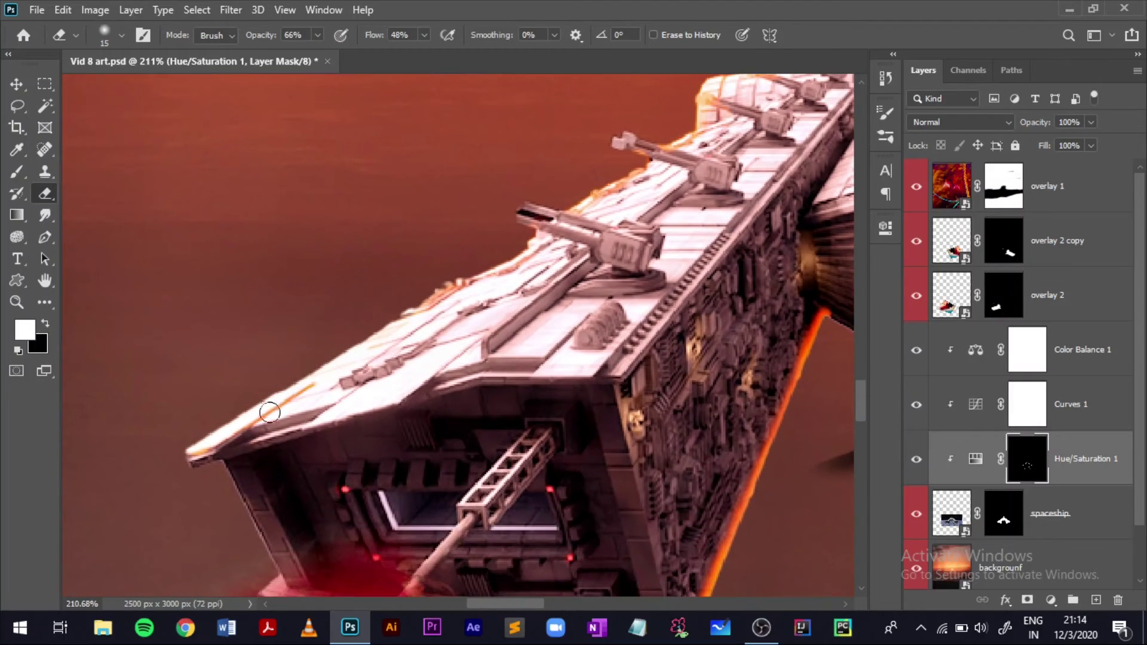
{"action": "scroll", "coordinate": [519, 298], "scroll_direction": "down", "scroll_amount": 3}
{"action": "scroll", "coordinate": [519, 311], "scroll_direction": "right", "scroll_amount": 3}
{"action": "scroll", "coordinate": [537, 430], "scroll_direction": "up", "scroll_amount": 4}
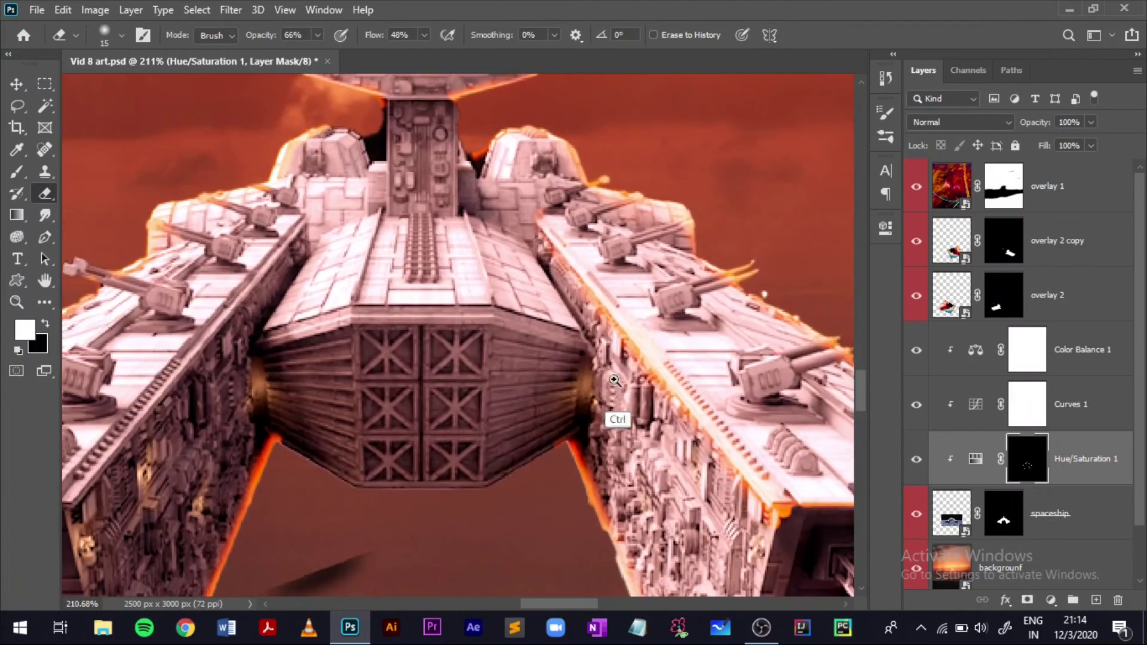
Step: Zoom out to the whole image and place the stars image into the composite
{"action": "left_click_drag", "start_coordinate": [614, 380], "coordinate": [472, 399]}
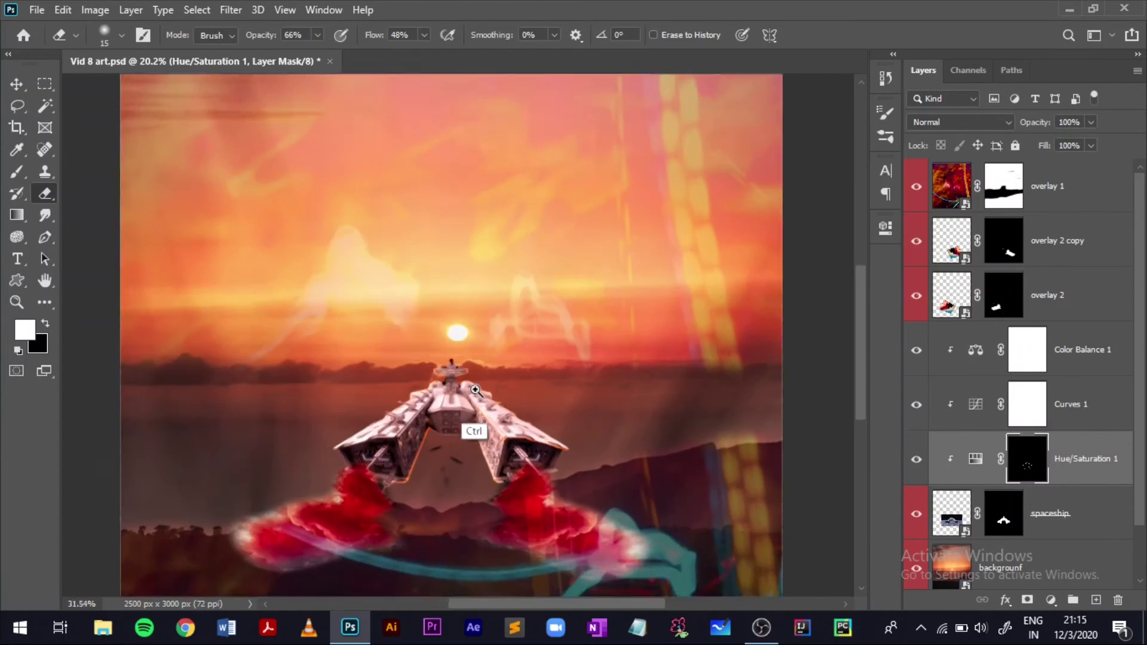
{"action": "left_click_drag", "start_coordinate": [549, 421], "coordinate": [454, 437]}
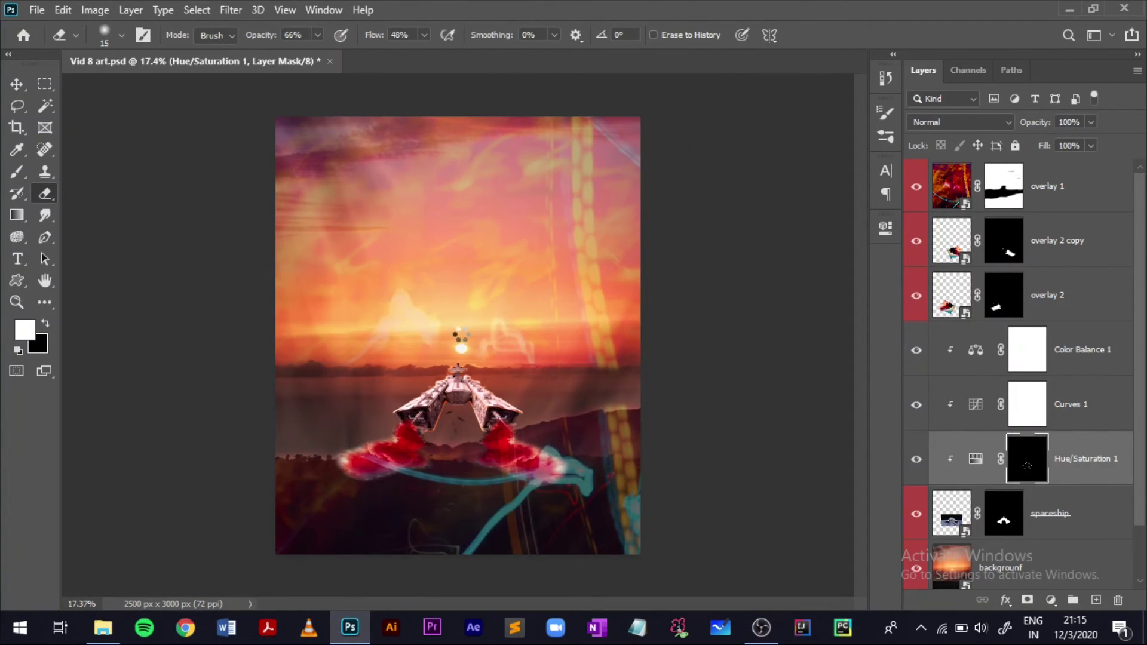
{"action": "left_click_drag", "start_coordinate": [460, 336], "coordinate": [460, 335]}
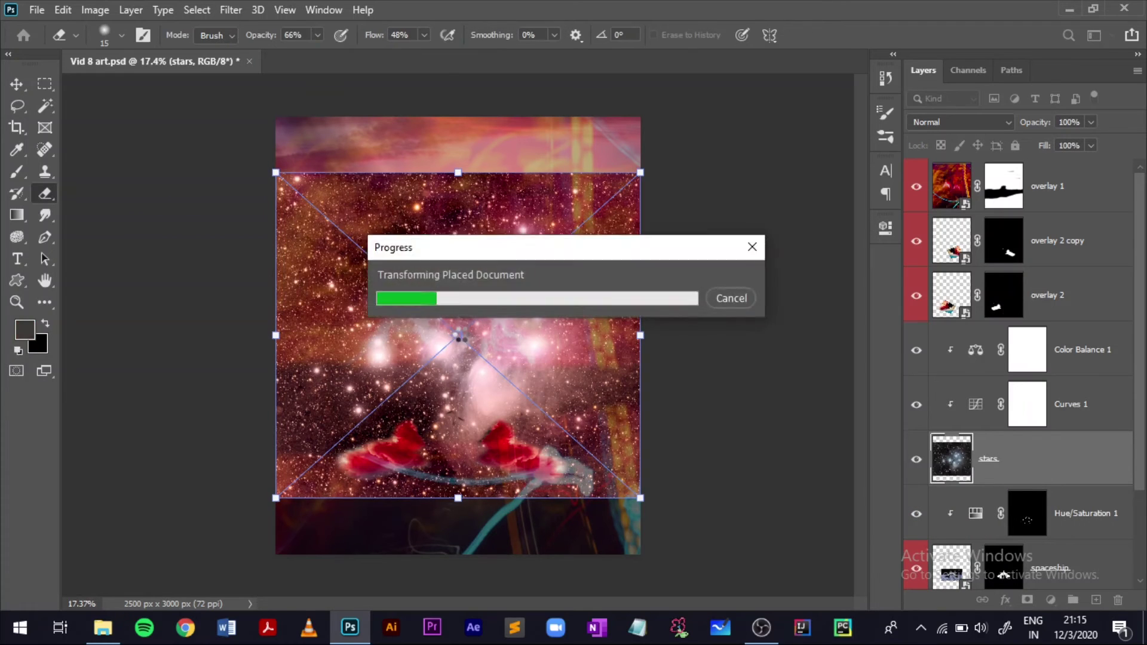
Step: Move the stars layer to the top of the layer stack
{"action": "left_click_drag", "start_coordinate": [1003, 459], "coordinate": [1031, 186]}
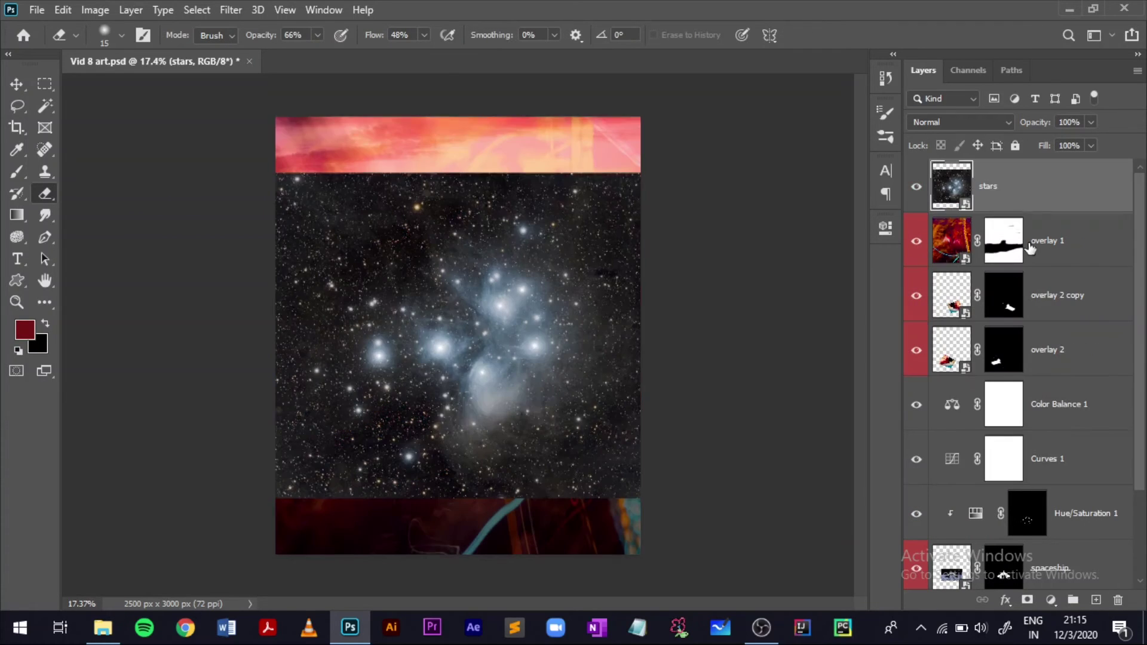
{"action": "right_click", "coordinate": [1017, 191]}
{"action": "left_click", "coordinate": [842, 583]}
Step: Set the stars layer to Color Dodge blending at 29% opacity
{"action": "left_click", "coordinate": [959, 122]}
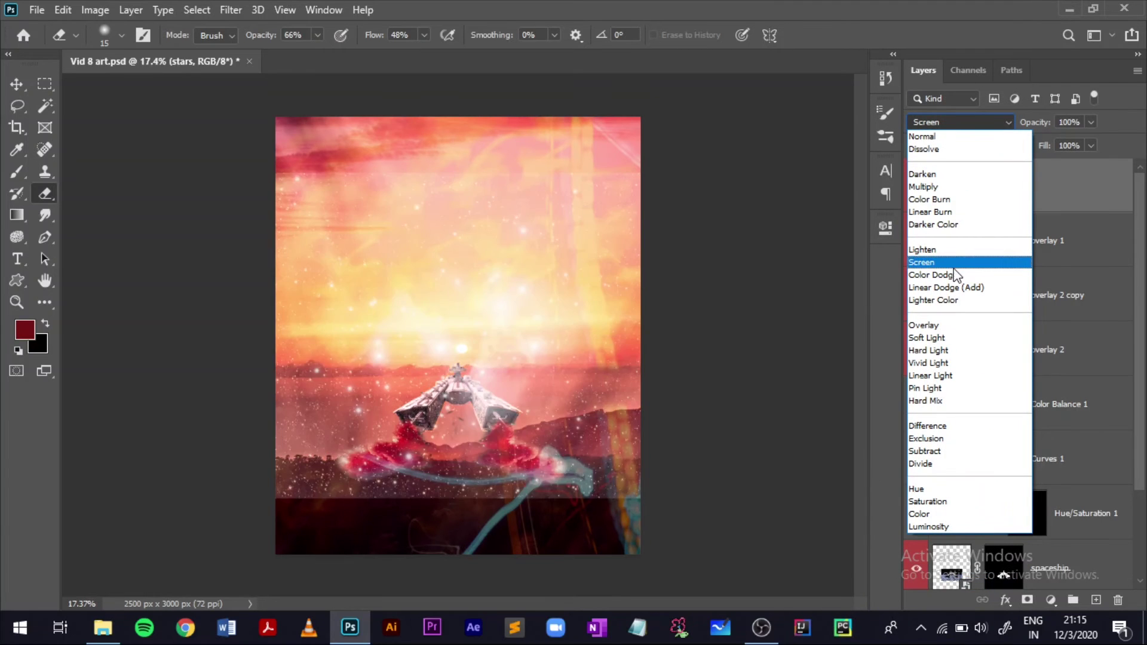
{"action": "left_click", "coordinate": [960, 138]}
{"action": "key", "text": "Down"}
{"action": "key", "text": "Down"}
{"action": "key", "text": "Down"}
{"action": "key", "text": "Down"}
{"action": "key", "text": "Down"}
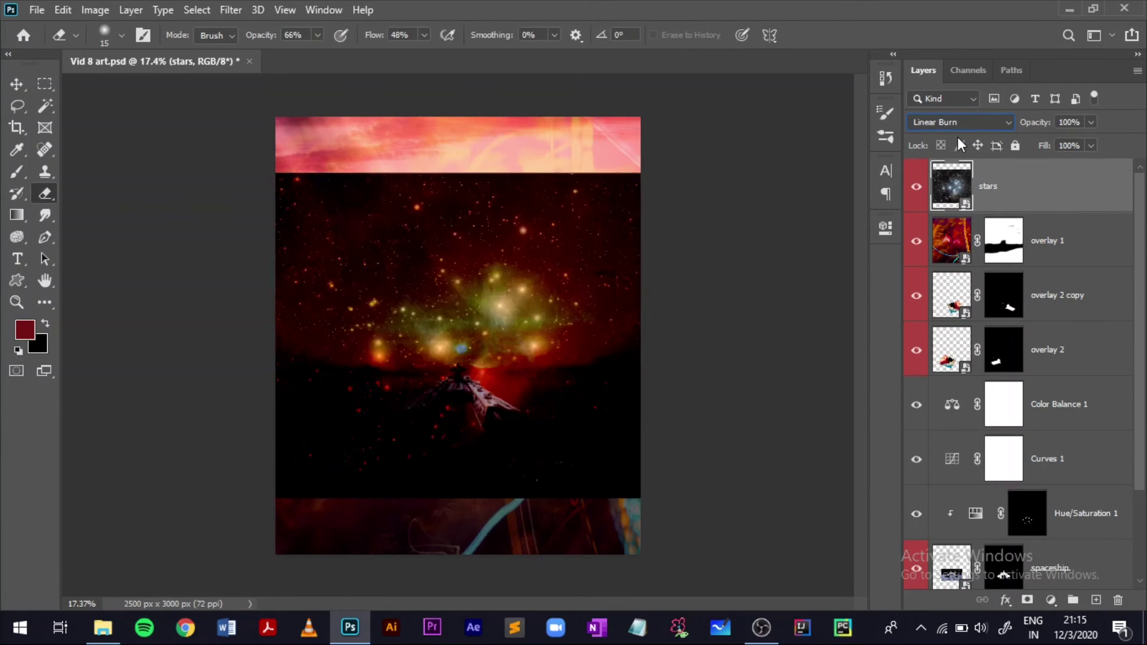
{"action": "key", "text": "Down"}
{"action": "key", "text": "Down"}
{"action": "key", "text": "Down"}
{"action": "key", "text": "Down"}
{"action": "key", "text": "Down"}
{"action": "key", "text": "Down"}
{"action": "key", "text": "Down"}
{"action": "key", "text": "Down"}
{"action": "key", "text": "Down"}
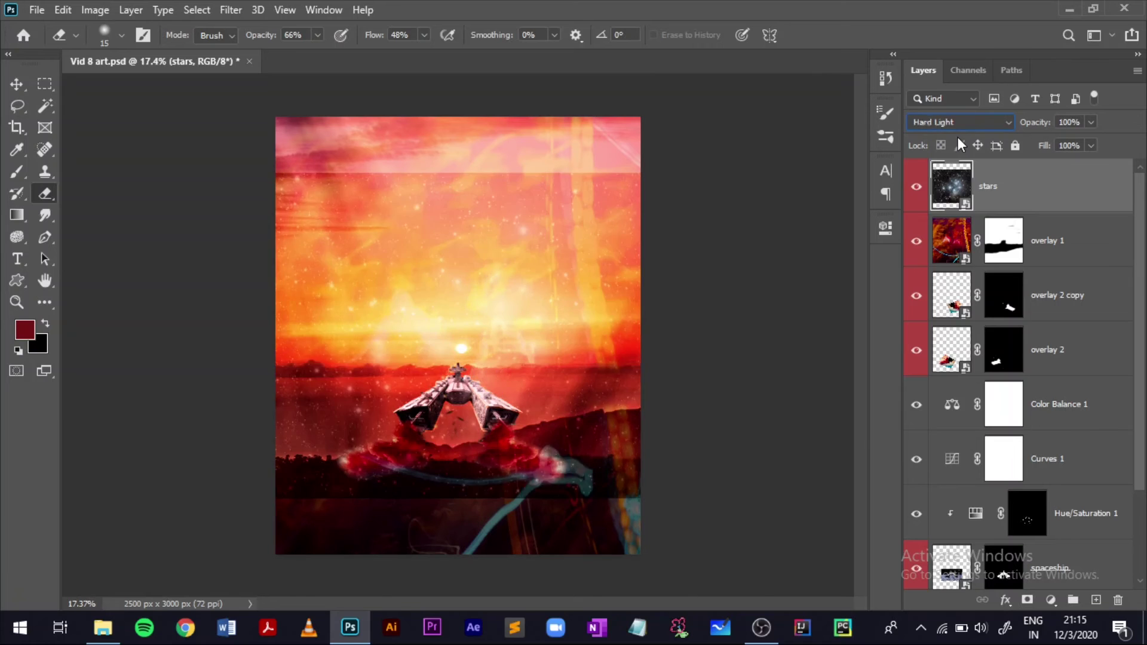
{"action": "key", "text": "Down"}
{"action": "key", "text": "Down"}
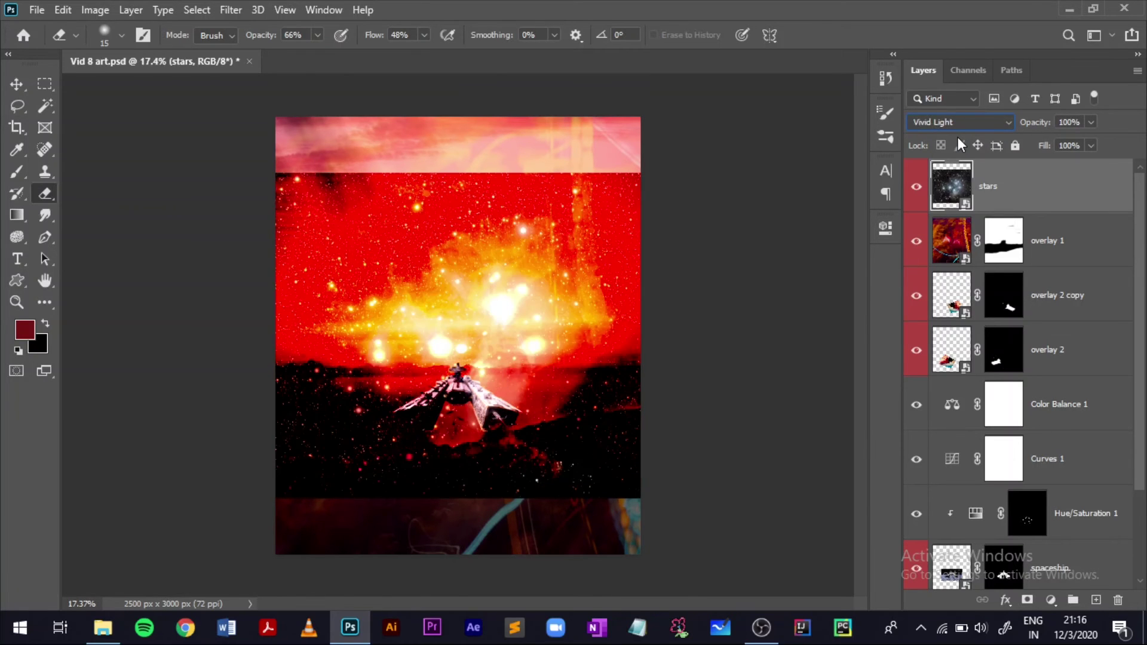
{"action": "key", "text": "Down"}
{"action": "key", "text": "Down"}
{"action": "key", "text": "Down"}
{"action": "key", "text": "Down"}
{"action": "key", "text": "Down"}
{"action": "key", "text": "Down"}
{"action": "key", "text": "Down"}
{"action": "key", "text": "Down"}
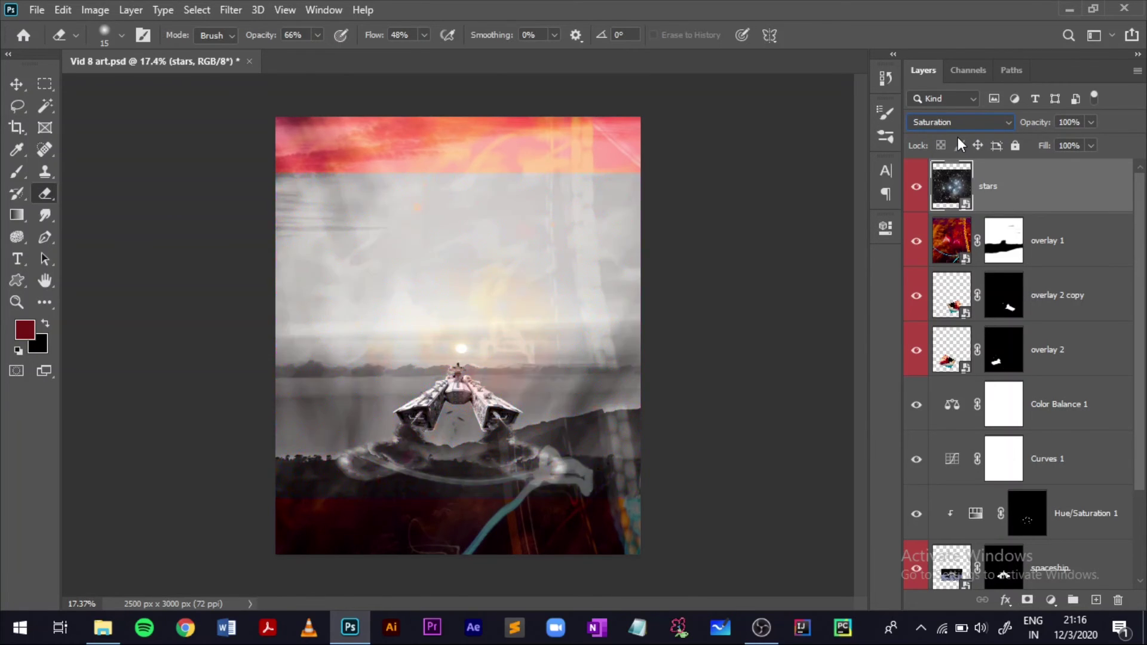
{"action": "key", "text": "Down"}
{"action": "key", "text": "Down"}
{"action": "key", "text": "Up"}
{"action": "key", "text": "Up"}
{"action": "key", "text": "Up"}
{"action": "key", "text": "Up"}
{"action": "key", "text": "Up"}
{"action": "key", "text": "Up"}
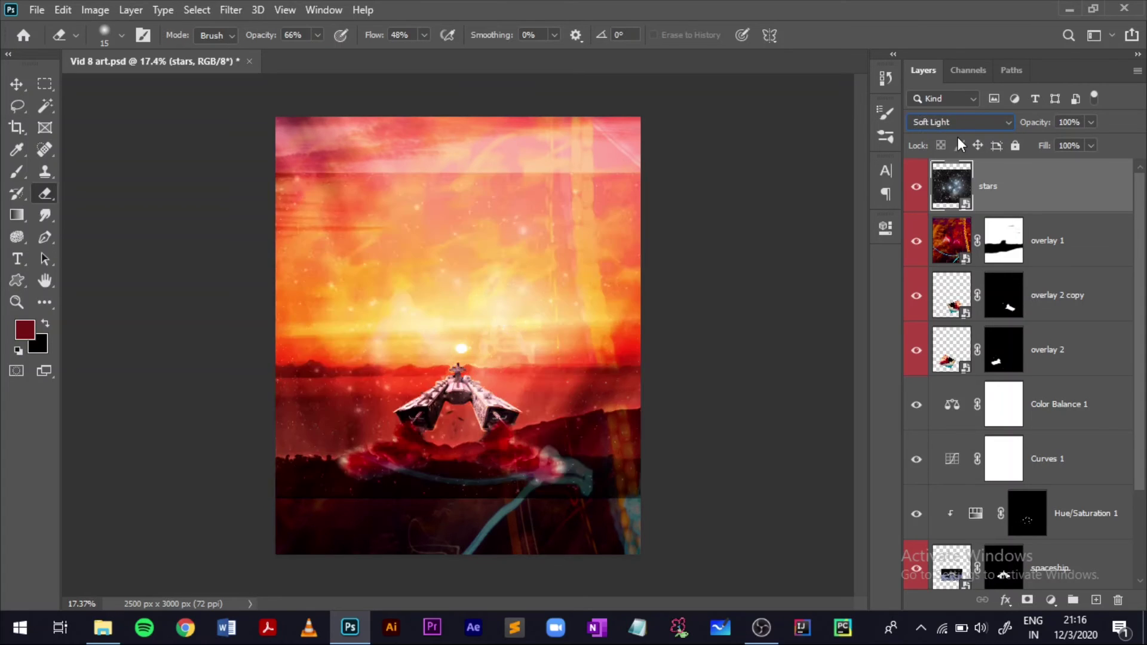
{"action": "key", "text": "Up"}
{"action": "key", "text": "Up"}
{"action": "key", "text": "Up"}
{"action": "key", "text": "Up"}
{"action": "key", "text": "Down"}
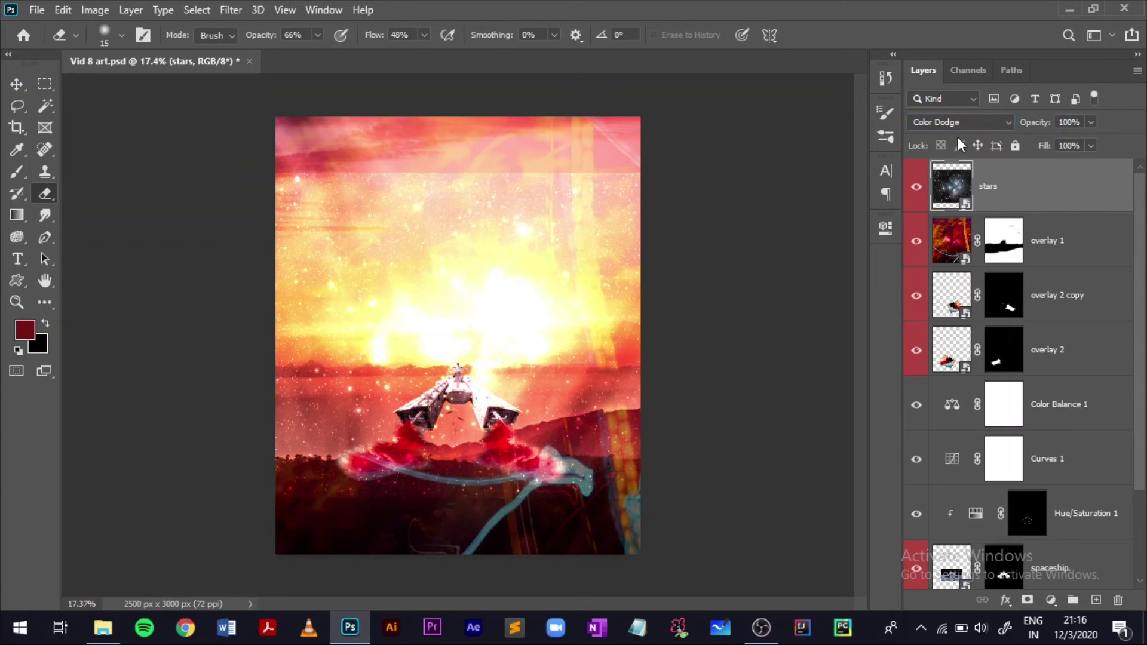
{"action": "left_click", "coordinate": [1091, 122]}
{"action": "left_click_drag", "start_coordinate": [1096, 141], "coordinate": [1037, 141]}
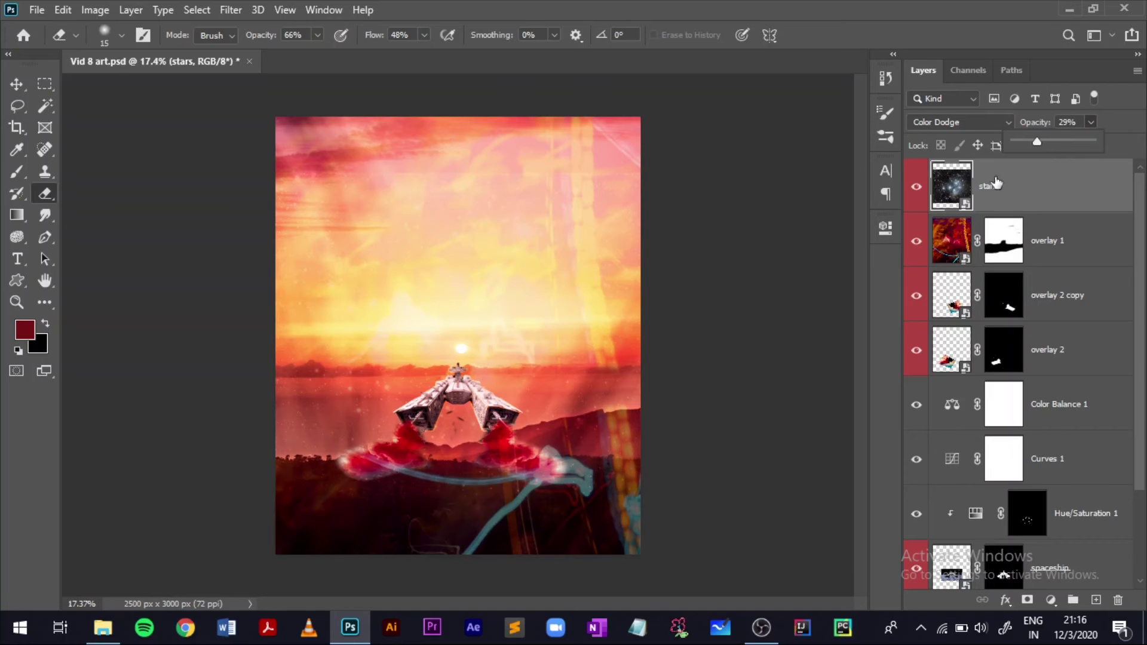
Step: Rotate the stars about 28°, enlarge them to cover the scene, and add a layer mask
{"action": "key", "text": "ctrl+t"}
{"action": "left_click_drag", "start_coordinate": [605, 324], "coordinate": [577, 504]}
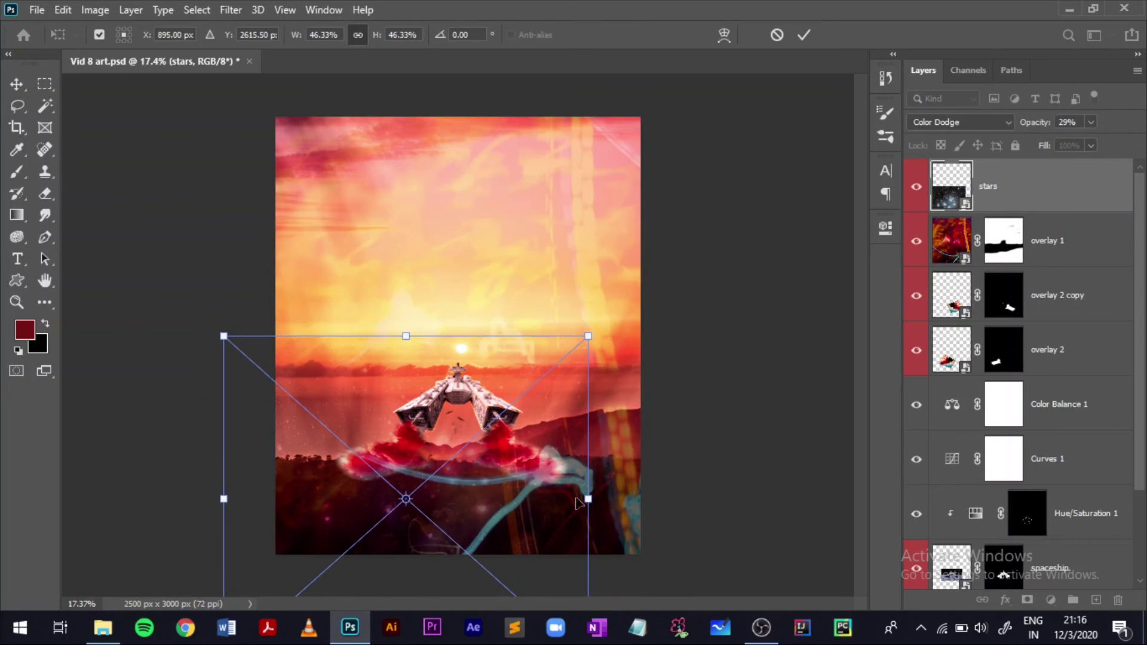
{"action": "mouse_move", "coordinate": [601, 322]}
{"action": "left_mouse_down"}
{"action": "mouse_move", "coordinate": [661, 435]}
{"action": "mouse_move", "coordinate": [714, 457]}
{"action": "mouse_move", "coordinate": [773, 445]}
{"action": "left_mouse_up"}
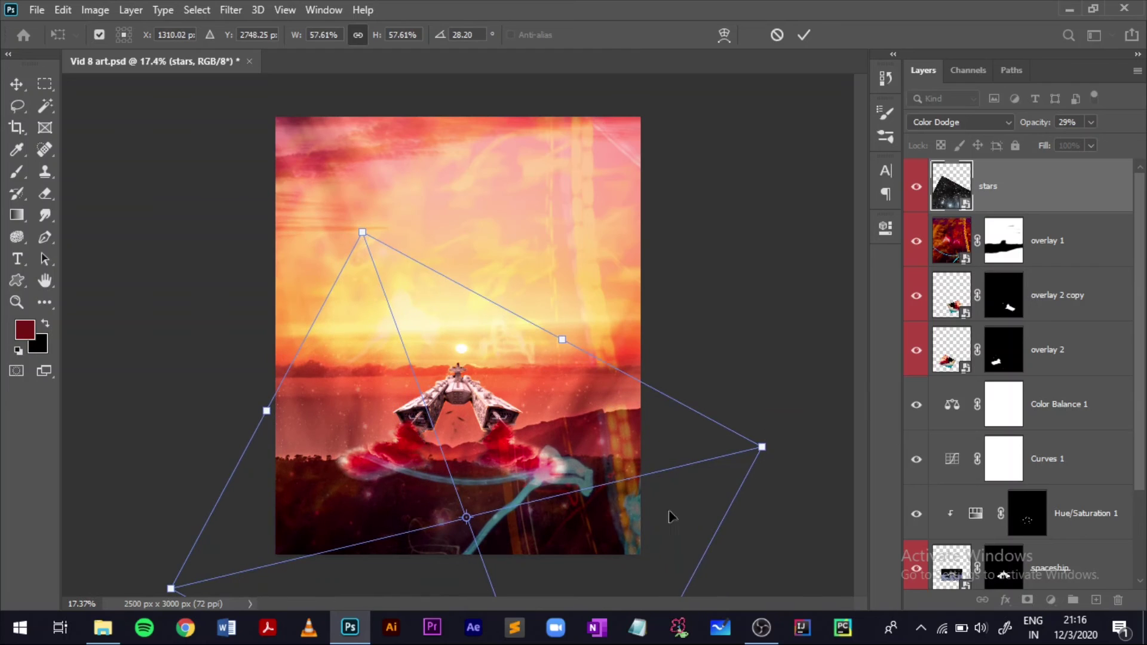
{"action": "key", "text": "Return"}
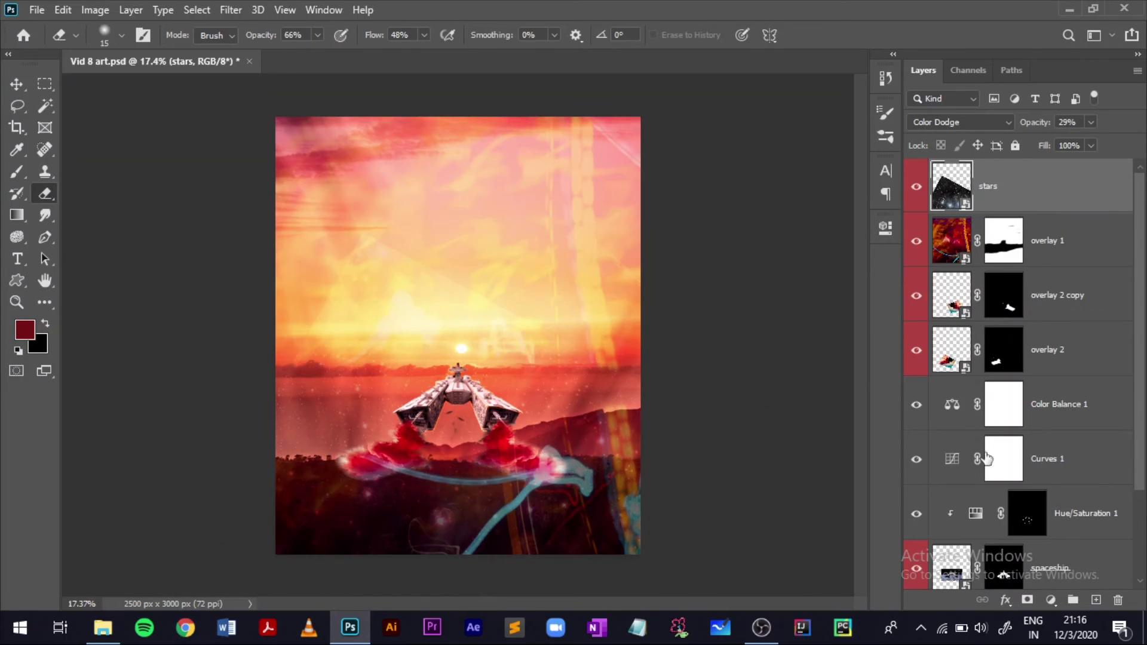
{"action": "left_click", "coordinate": [1027, 600]}
Step: Paint black into the stars mask to hide the starfield across the sky
{"action": "key", "text": "d"}
{"action": "key", "text": "b"}
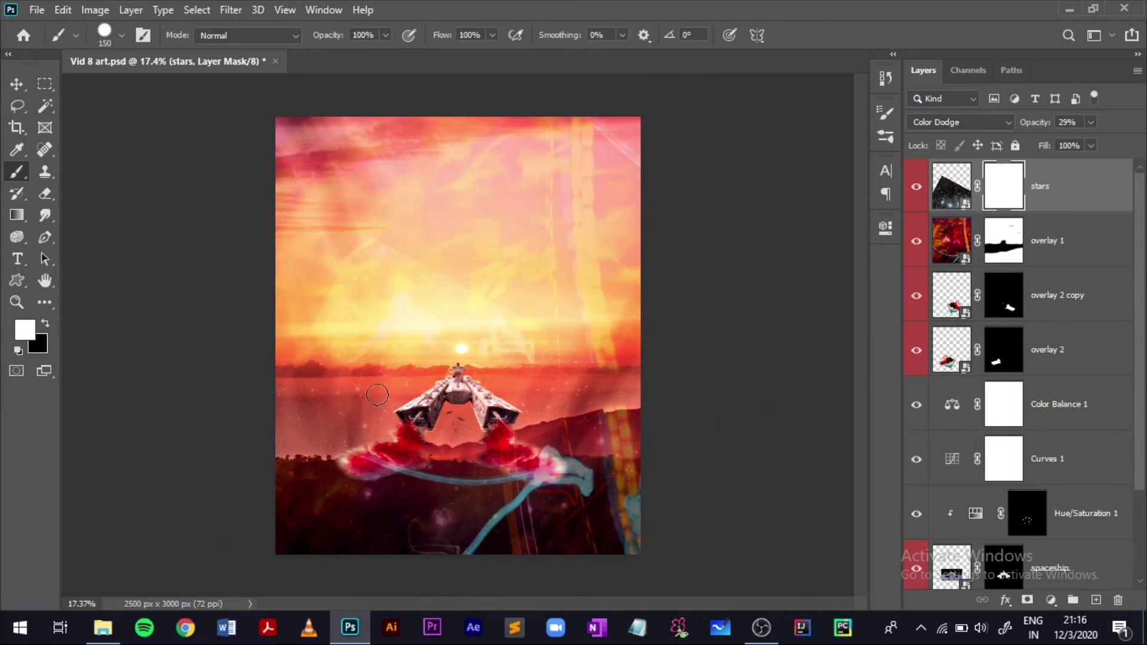
{"action": "key", "text": "x"}
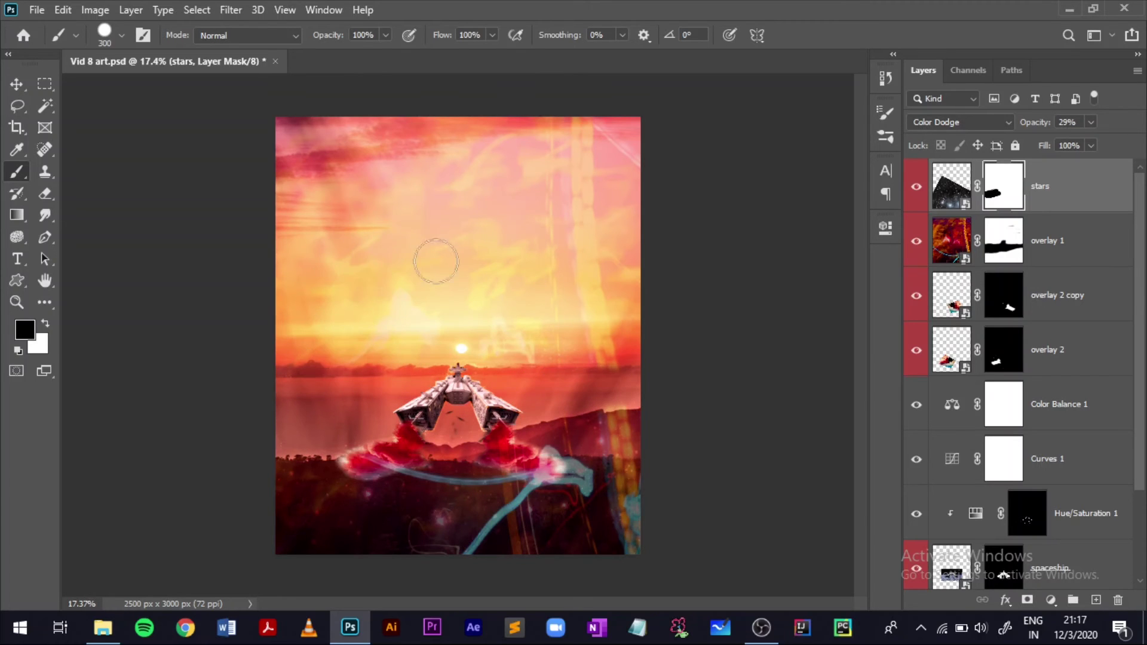
{"action": "left_click_drag", "start_coordinate": [436, 261], "coordinate": [535, 250]}
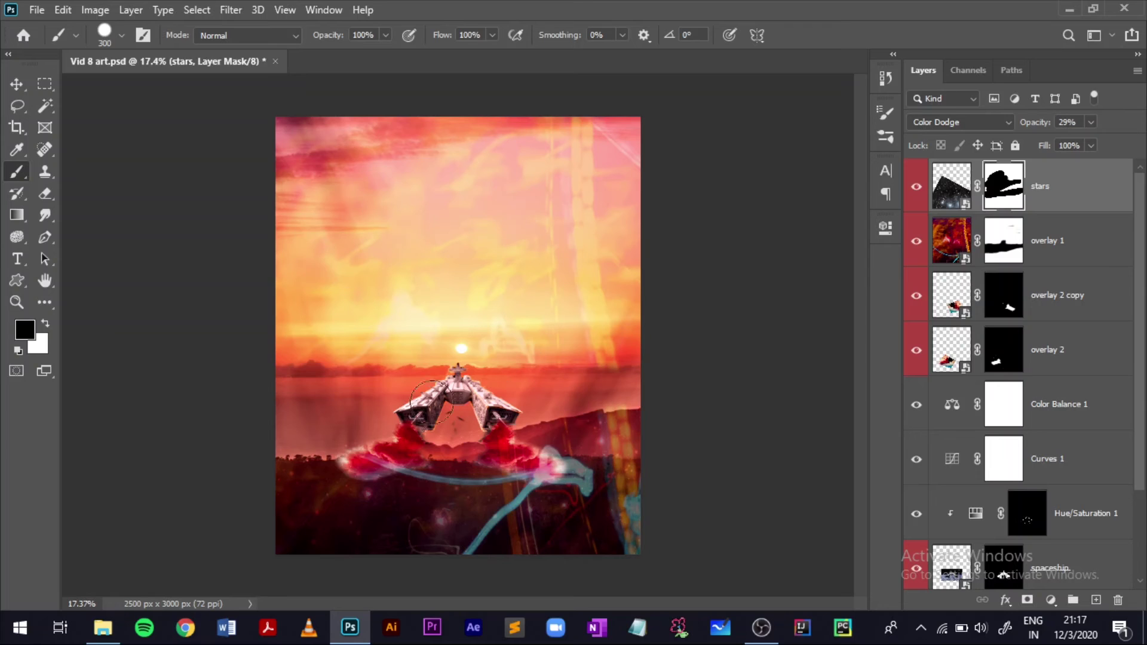
{"action": "left_click_drag", "start_coordinate": [431, 401], "coordinate": [649, 375]}
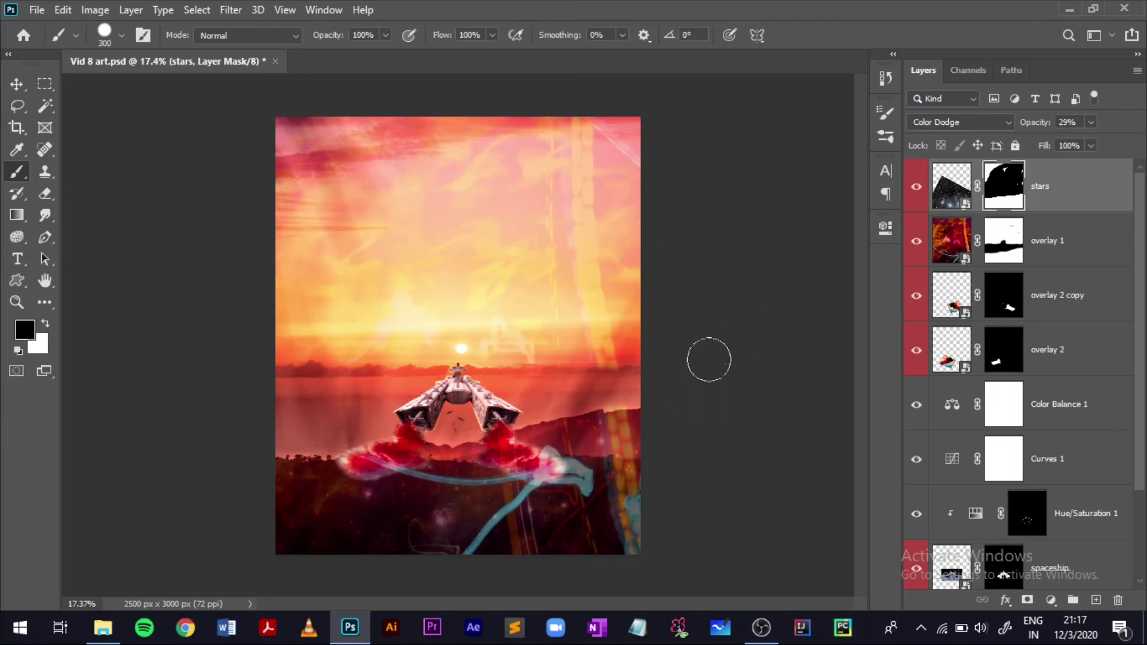
Step: Zoom in on the ship and switch from the overlay 1 mask to the overlay 2 mask
{"action": "left_click_drag", "start_coordinate": [492, 402], "coordinate": [616, 445]}
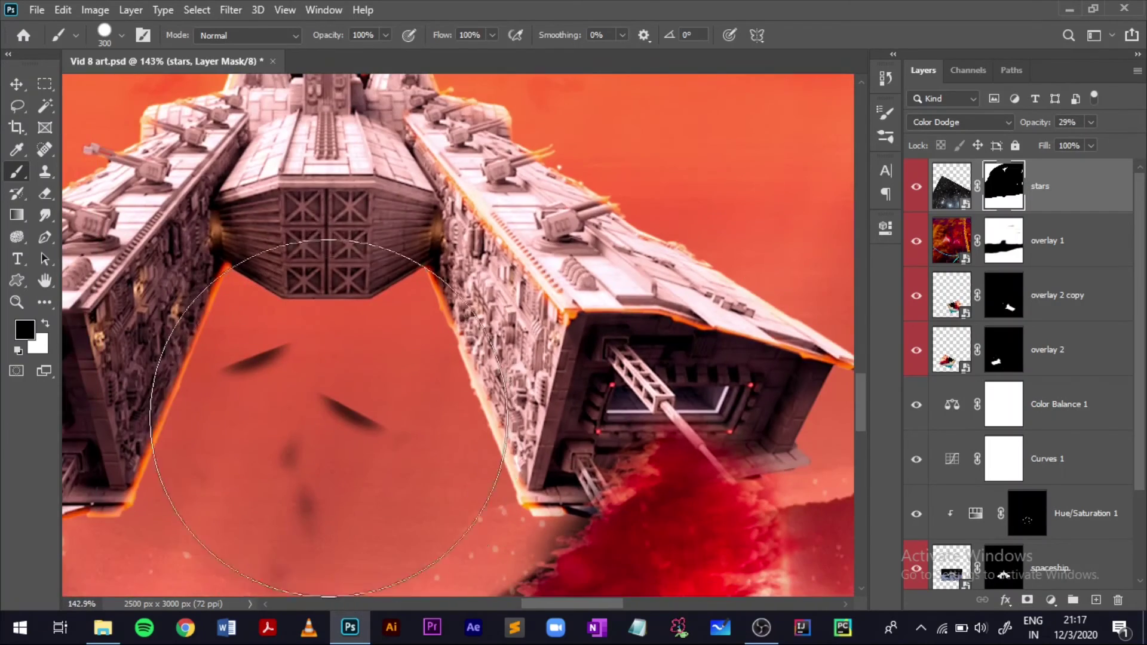
{"action": "mouse_move", "coordinate": [382, 362]}
{"action": "left_mouse_down"}
{"action": "mouse_move", "coordinate": [439, 349]}
{"action": "mouse_move", "coordinate": [466, 323]}
{"action": "left_mouse_up"}
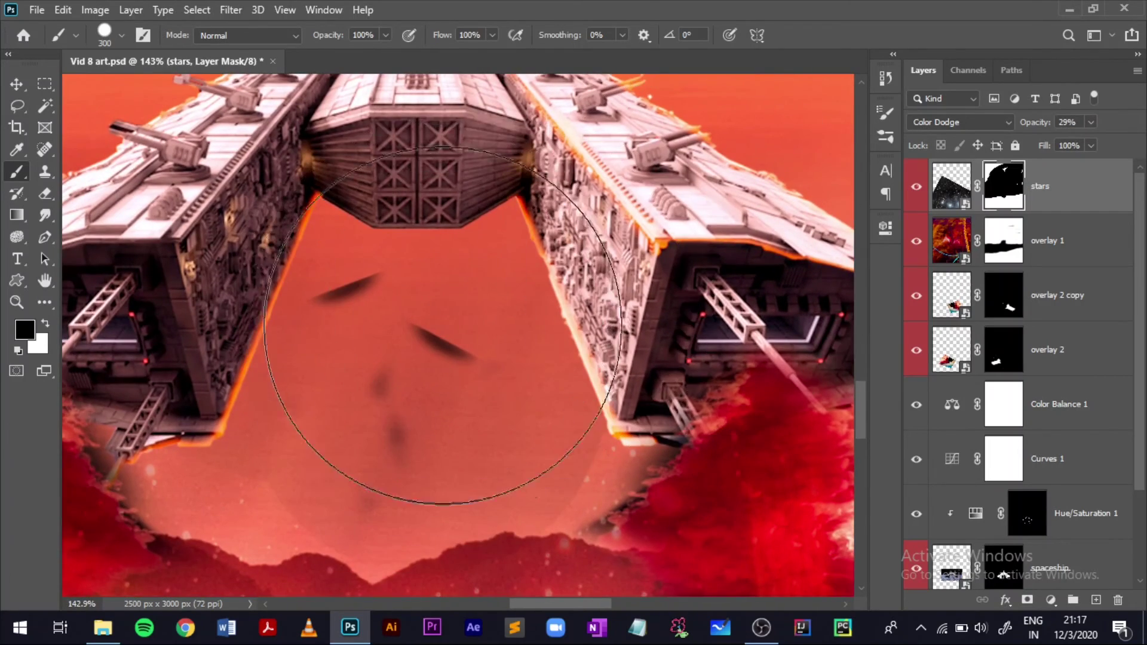
{"action": "left_click", "coordinate": [932, 263]}
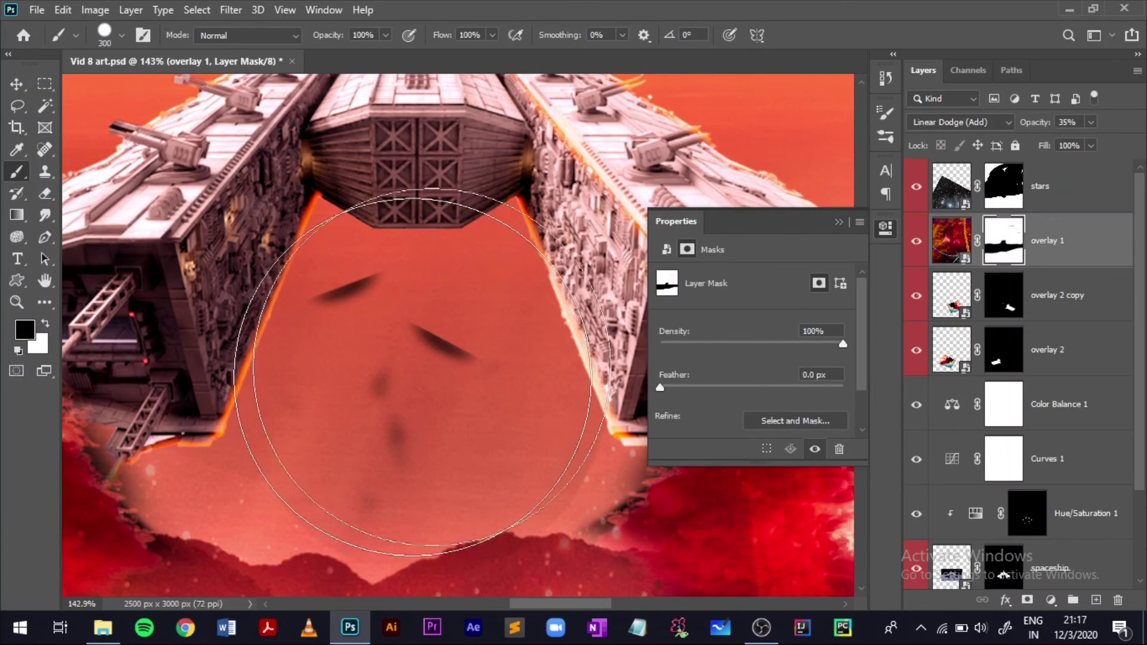
{"action": "key", "text": "alt+bracketleft"}
{"action": "key", "text": "alt+bracketleft"}
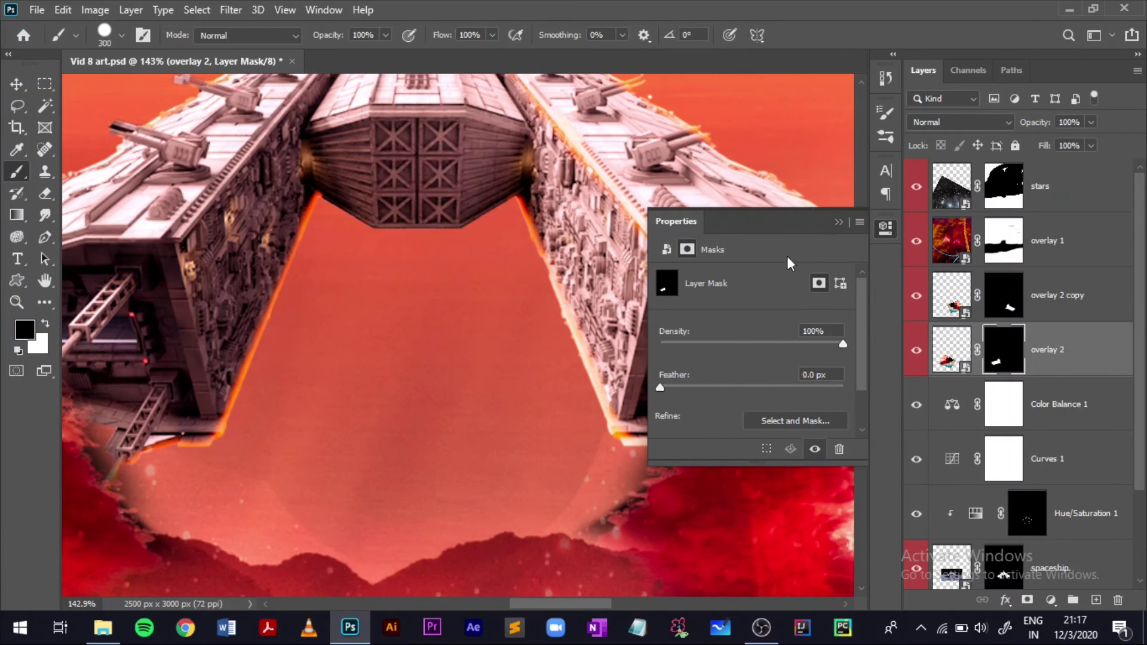
{"action": "left_click", "coordinate": [839, 221]}
{"action": "mouse_move", "coordinate": [422, 366]}
{"action": "left_mouse_down"}
{"action": "mouse_move", "coordinate": [326, 372]}
{"action": "mouse_move", "coordinate": [379, 362]}
{"action": "mouse_move", "coordinate": [435, 436]}
{"action": "left_mouse_up"}
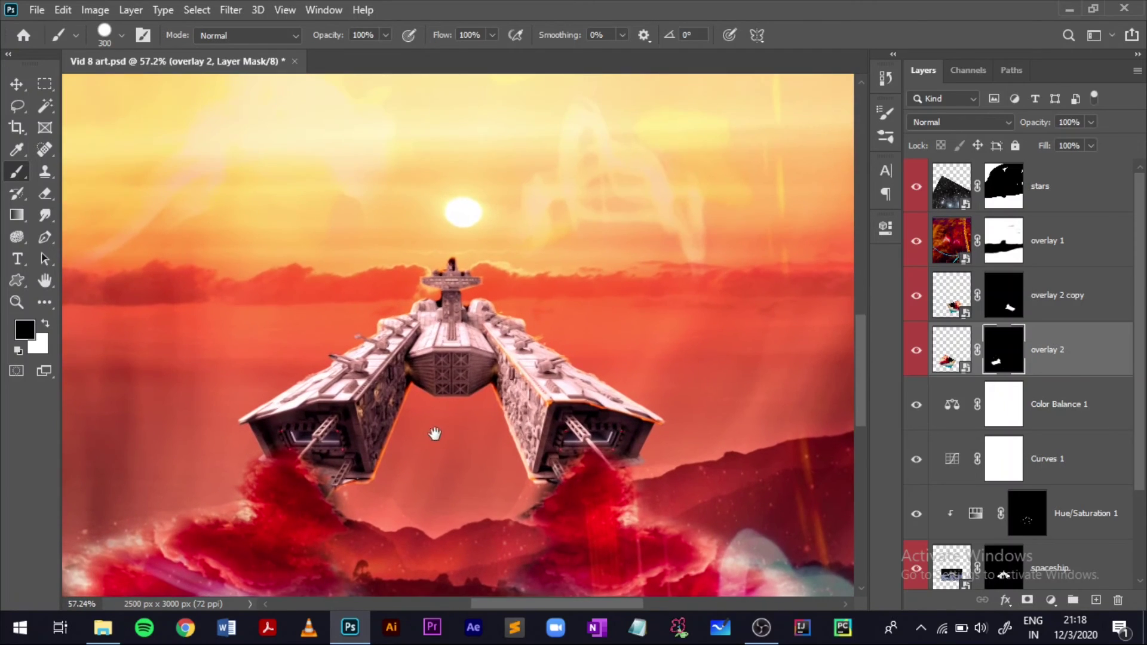
Step: Add a Levels adjustment above the spaceship and clip Curves 1 and Color Balance 1 to it
{"action": "left_click", "coordinate": [1055, 568]}
{"action": "scroll", "coordinate": [1077, 398], "scroll_direction": "down", "scroll_amount": 2}
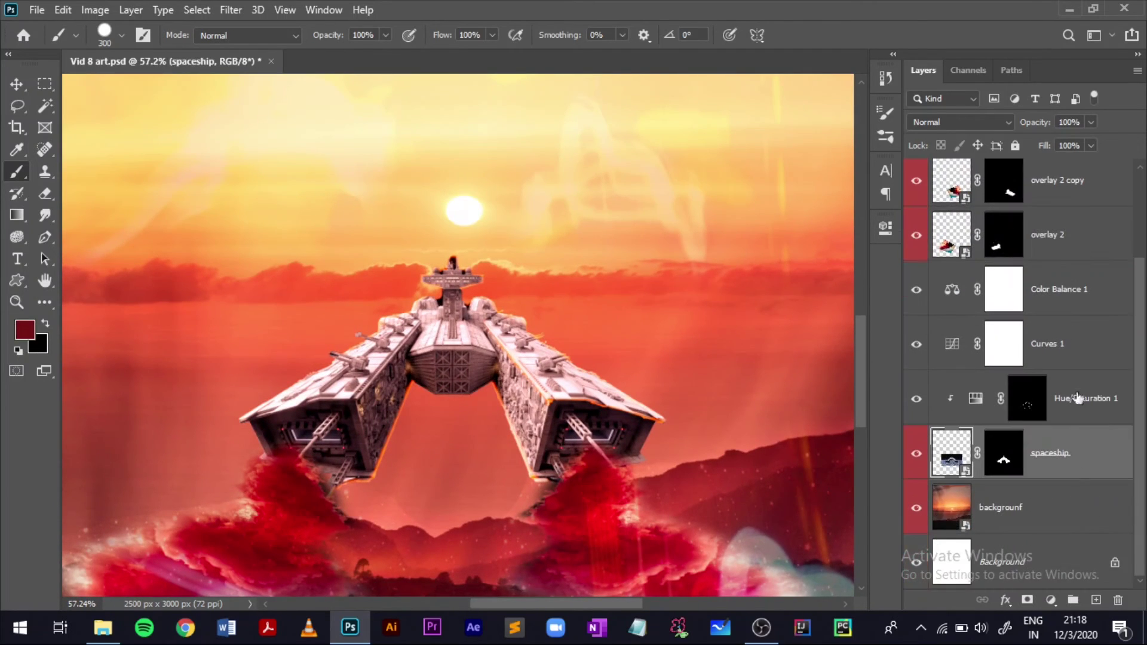
{"action": "left_click", "coordinate": [1052, 601]}
{"action": "left_click", "coordinate": [1031, 371]}
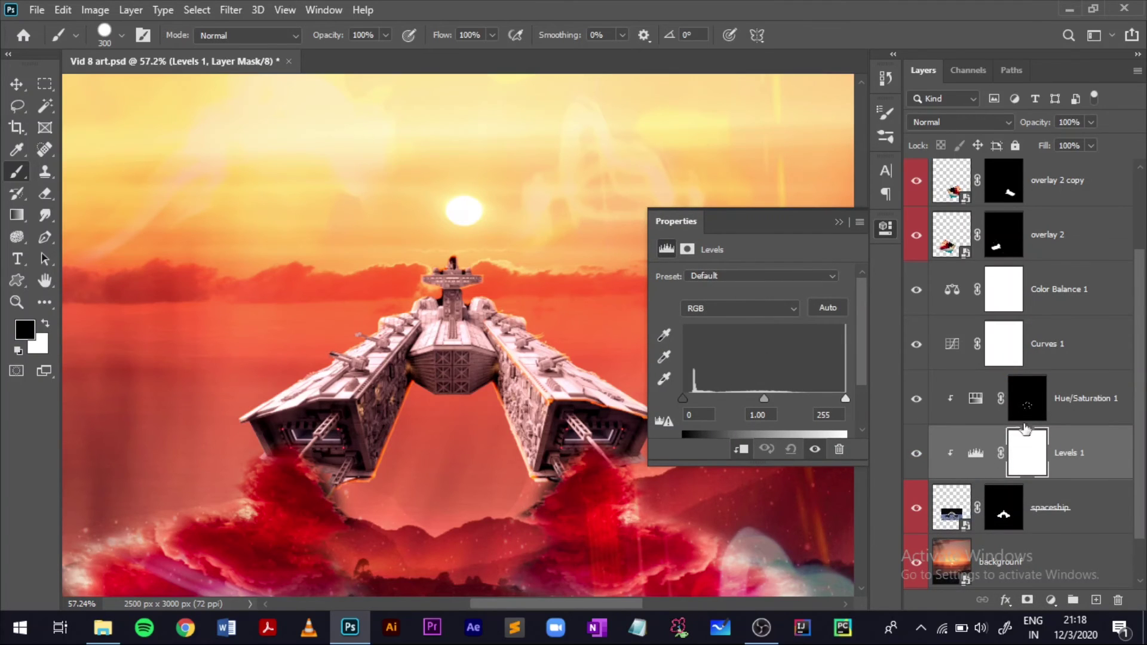
{"action": "left_click", "coordinate": [1057, 356]}
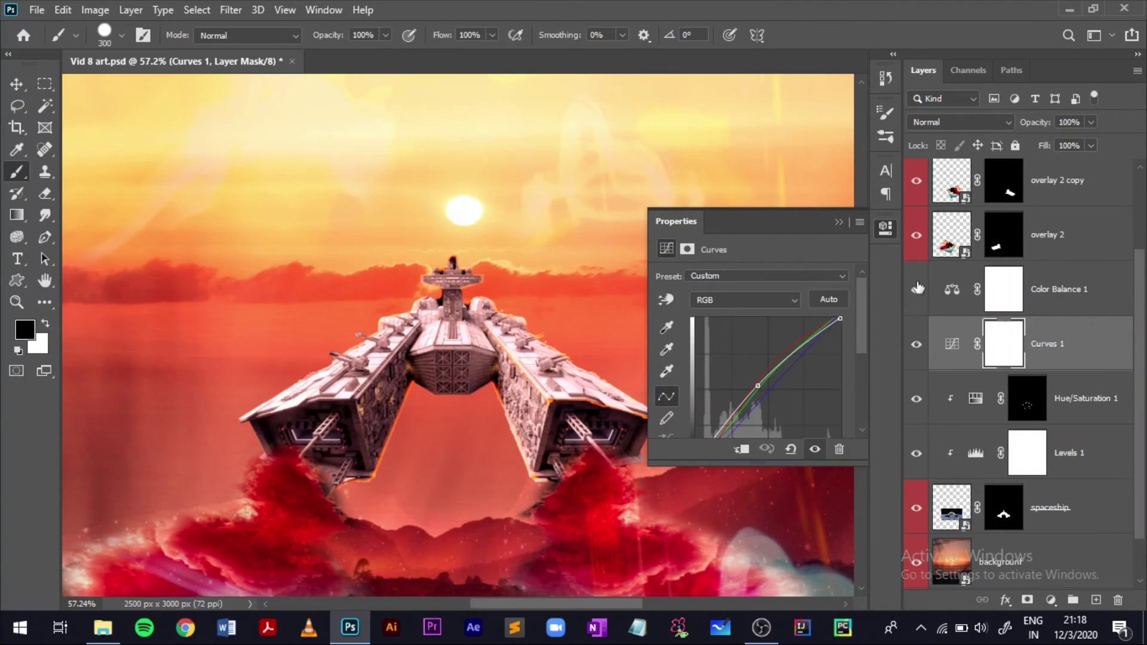
{"action": "left_click", "coordinate": [1091, 365], "text": "alt"}
{"action": "left_click", "coordinate": [1091, 316], "text": "alt"}
{"action": "mouse_move", "coordinate": [648, 382]}
{"action": "left_mouse_down"}
{"action": "mouse_move", "coordinate": [560, 385]}
{"action": "mouse_move", "coordinate": [542, 412]}
{"action": "mouse_move", "coordinate": [603, 420]}
{"action": "mouse_move", "coordinate": [621, 501]}
{"action": "left_mouse_up"}
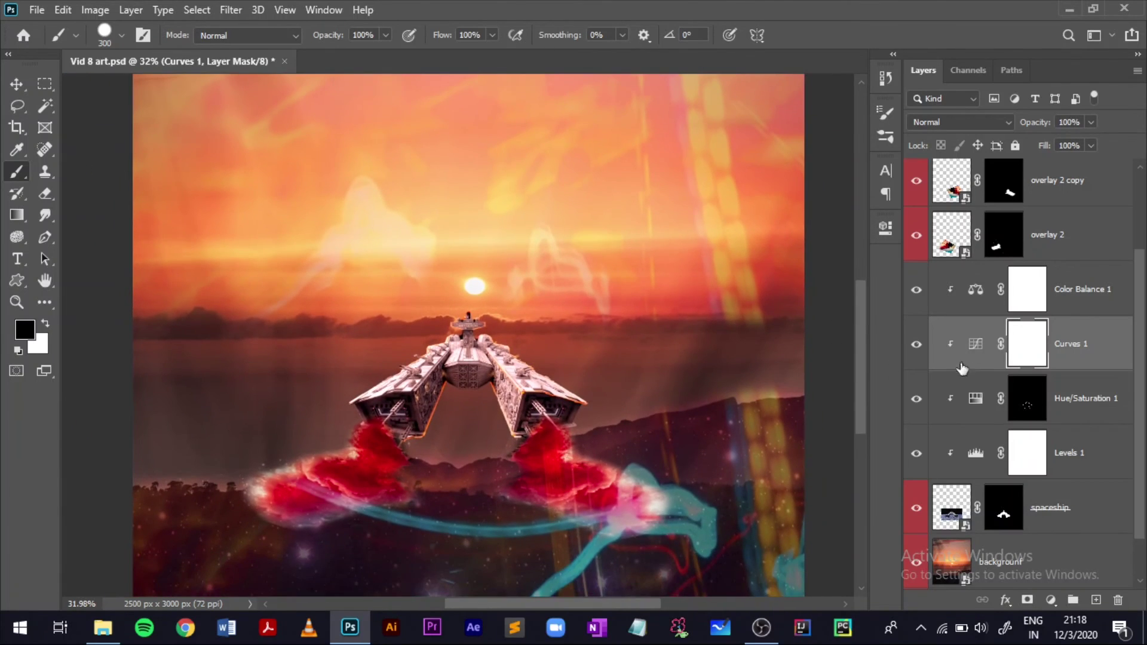
Step: Set Levels 1 input to 0/1.09/196 and output to 0–189, then compare before and after
{"action": "double_click", "coordinate": [974, 454]}
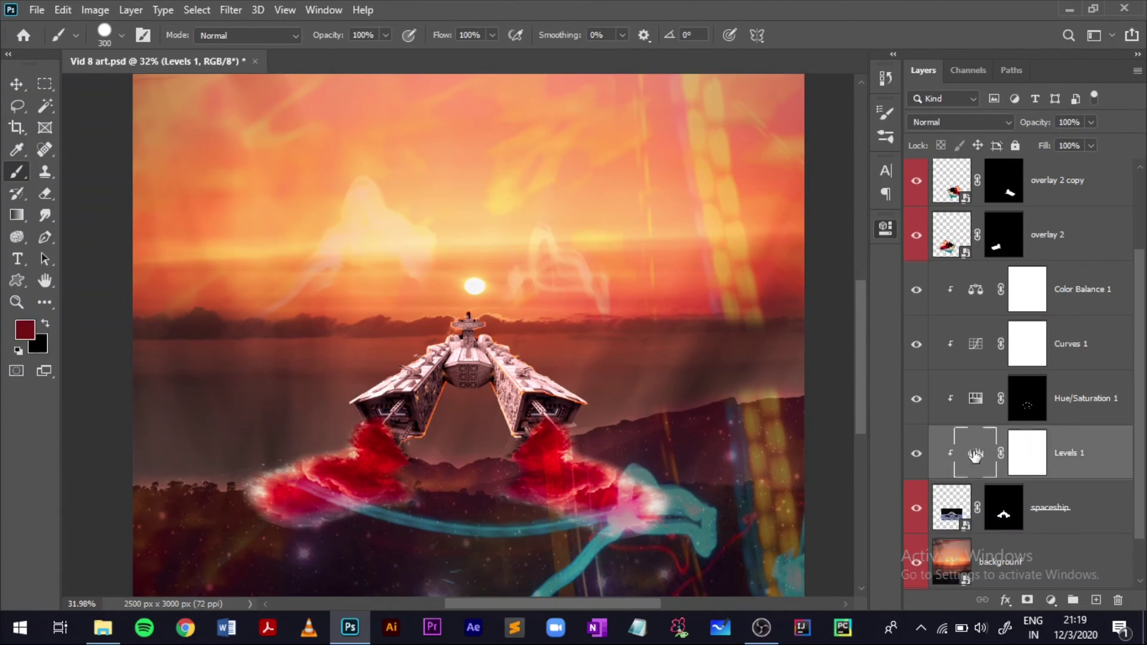
{"action": "mouse_move", "coordinate": [683, 399]}
{"action": "left_mouse_down"}
{"action": "mouse_move", "coordinate": [696, 398]}
{"action": "mouse_move", "coordinate": [683, 399]}
{"action": "left_mouse_up"}
{"action": "left_click_drag", "start_coordinate": [843, 398], "coordinate": [809, 397]}
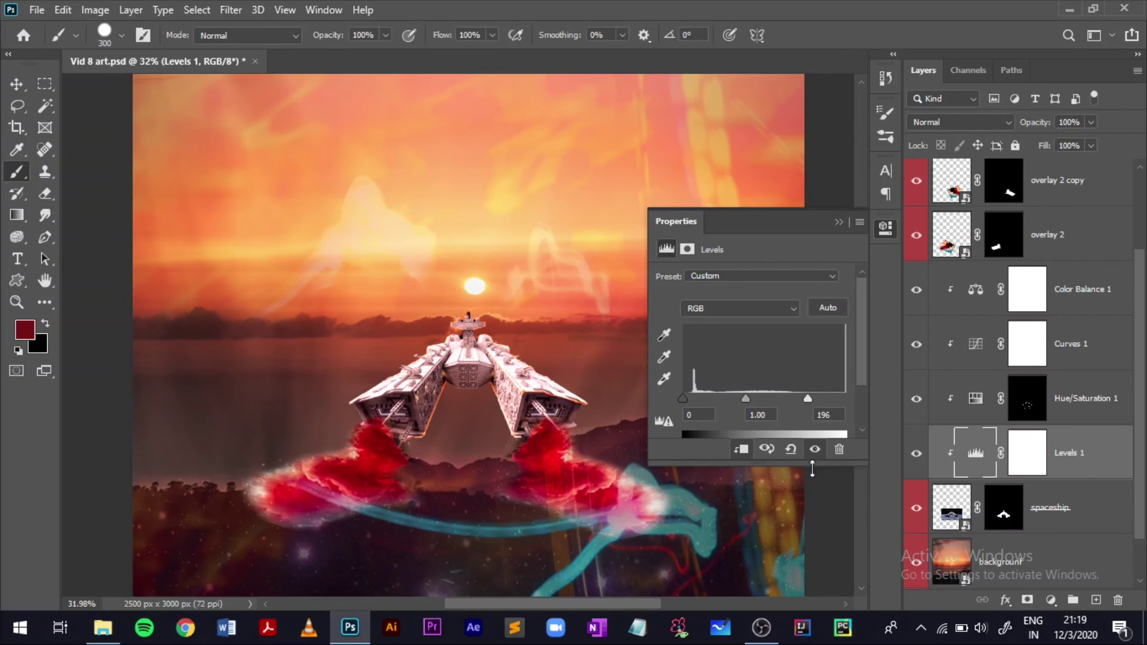
{"action": "left_click_drag", "start_coordinate": [814, 462], "coordinate": [823, 505]}
{"action": "left_click_drag", "start_coordinate": [845, 446], "coordinate": [819, 442]}
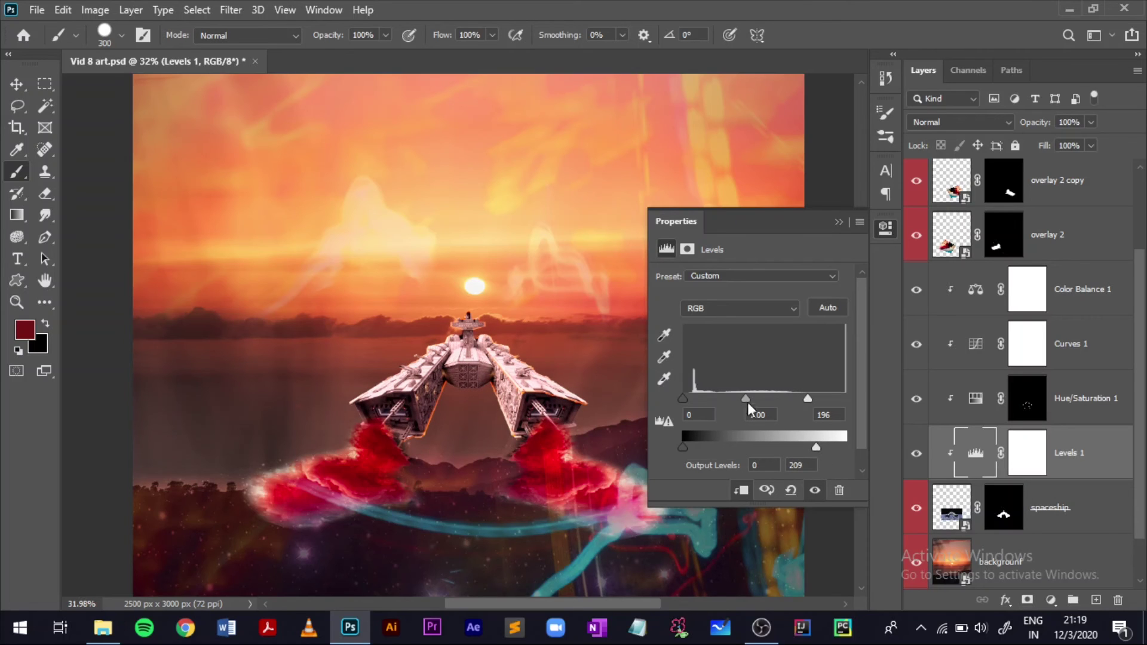
{"action": "mouse_move", "coordinate": [746, 398]}
{"action": "left_mouse_down"}
{"action": "mouse_move", "coordinate": [730, 400]}
{"action": "mouse_move", "coordinate": [743, 399]}
{"action": "left_mouse_up"}
{"action": "mouse_move", "coordinate": [741, 396]}
{"action": "left_mouse_down"}
{"action": "mouse_move", "coordinate": [715, 396]}
{"action": "mouse_move", "coordinate": [769, 396]}
{"action": "mouse_move", "coordinate": [725, 403]}
{"action": "mouse_move", "coordinate": [741, 400]}
{"action": "left_mouse_up"}
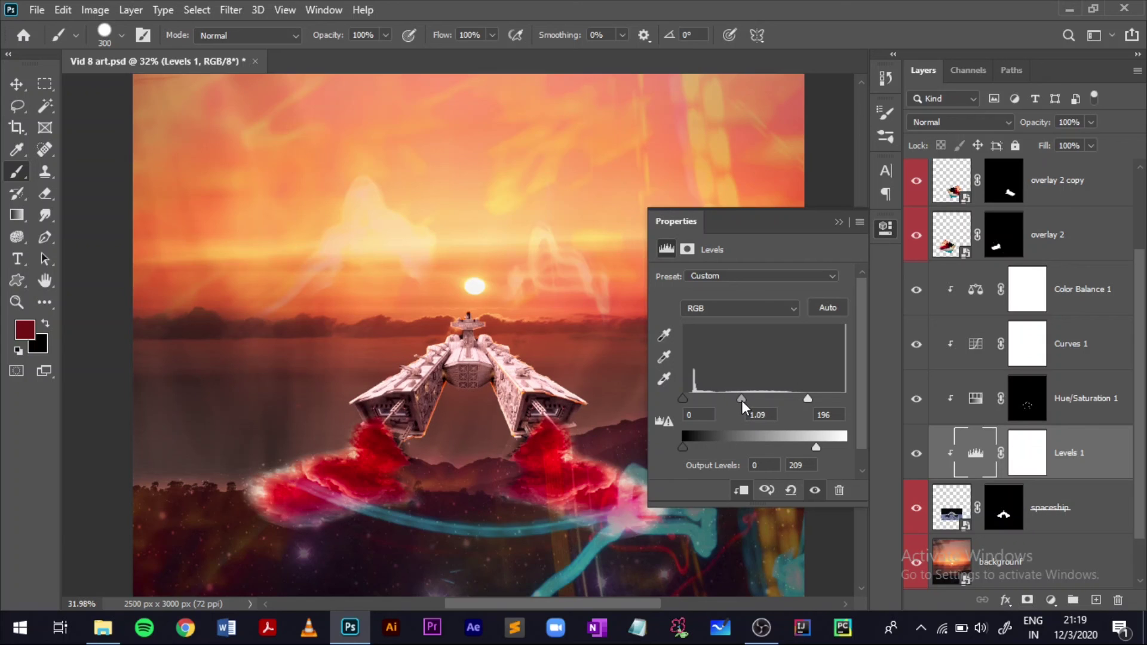
{"action": "mouse_move", "coordinate": [817, 447]}
{"action": "left_mouse_down"}
{"action": "mouse_move", "coordinate": [775, 448]}
{"action": "mouse_move", "coordinate": [804, 447]}
{"action": "left_mouse_up"}
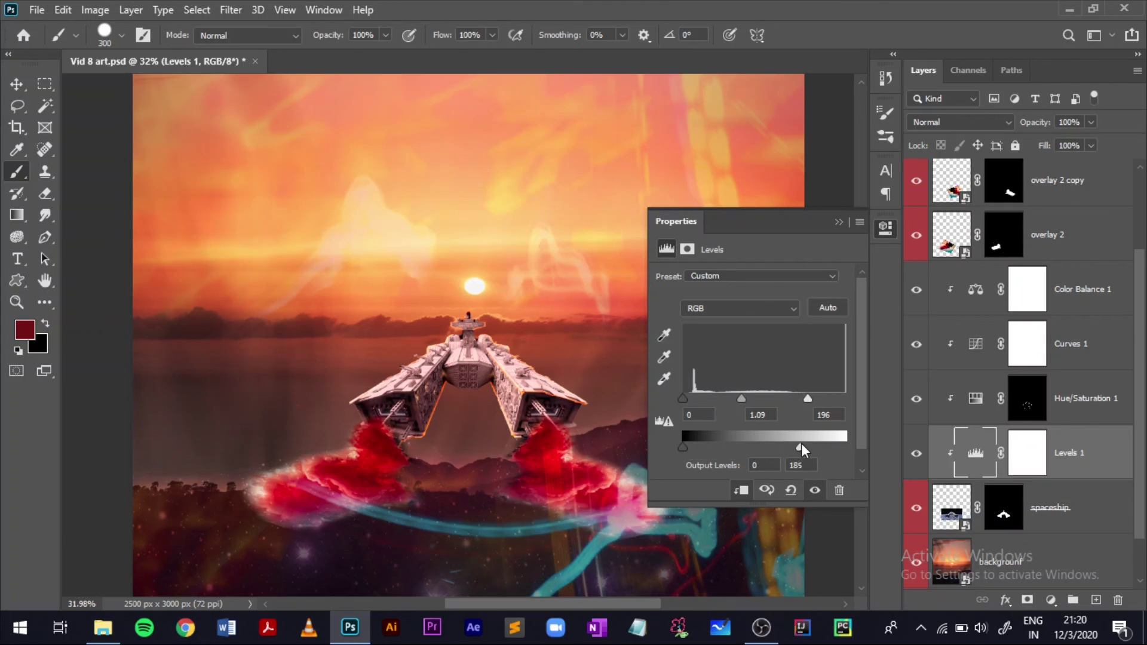
{"action": "left_click", "coordinate": [816, 491]}
Step: Add a Brightness/Contrast adjustment clipped to the spaceship with Brightness 4 and Contrast -3
{"action": "left_click", "coordinate": [1050, 600]}
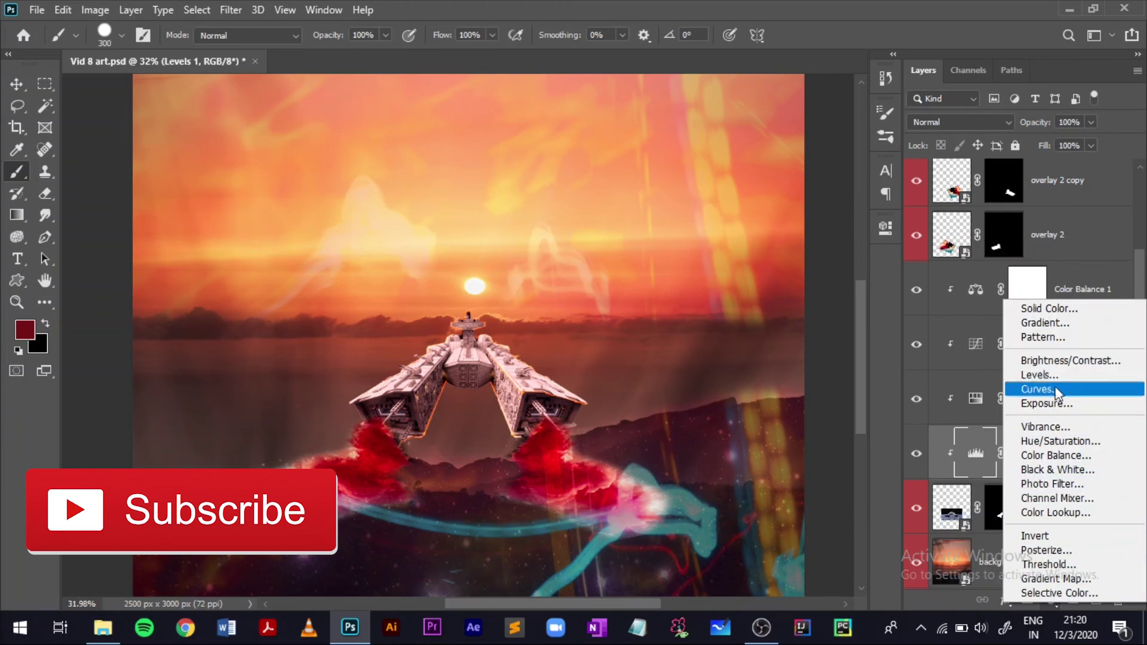
{"action": "left_click", "coordinate": [1034, 354]}
{"action": "mouse_move", "coordinate": [829, 323]}
{"action": "left_mouse_down"}
{"action": "mouse_move", "coordinate": [653, 359]}
{"action": "mouse_move", "coordinate": [746, 357]}
{"action": "left_mouse_up"}
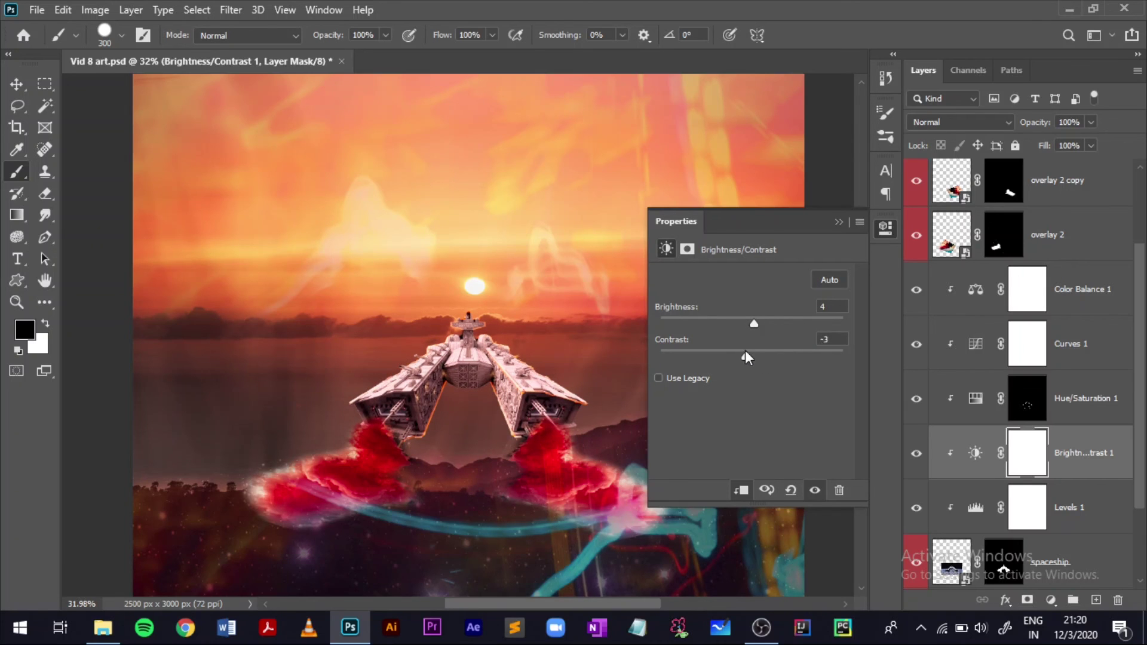
{"action": "left_click", "coordinate": [839, 222]}
Step: Zoom the composite out and back in, and dismiss the adjustment list without adding anything
{"action": "mouse_move", "coordinate": [577, 418]}
{"action": "left_mouse_down"}
{"action": "mouse_move", "coordinate": [456, 441]}
{"action": "mouse_move", "coordinate": [564, 407]}
{"action": "left_mouse_up"}
{"action": "left_click", "coordinate": [1051, 600]}
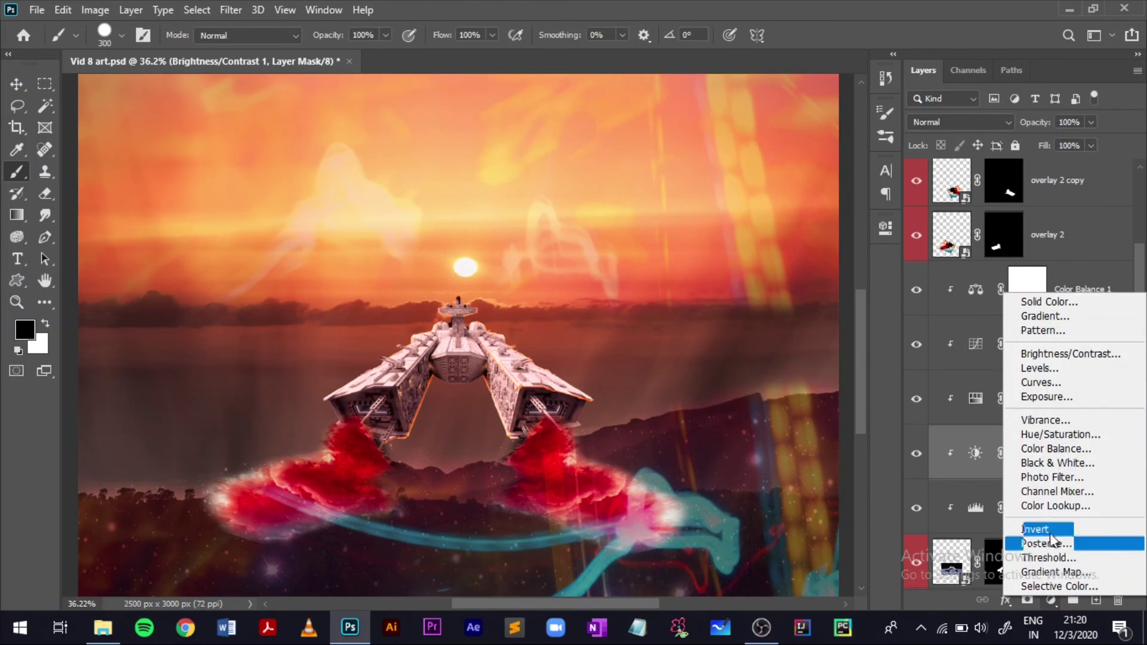
{"action": "left_click", "coordinate": [1140, 371]}
{"action": "scroll", "coordinate": [1140, 371], "scroll_direction": "up", "scroll_amount": 1}
Step: Add a Color Lookup adjustment using Crisp_Warm.look above the stars layer
{"action": "scroll", "coordinate": [1140, 370], "scroll_direction": "up", "scroll_amount": 2}
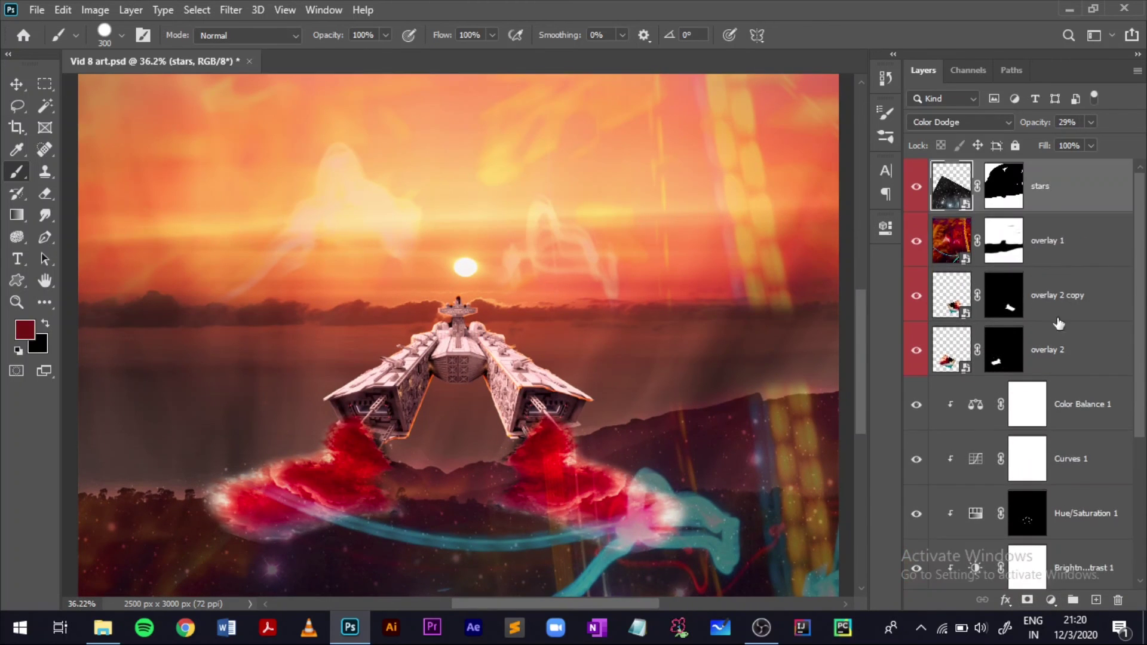
{"action": "left_click", "coordinate": [1051, 601]}
{"action": "key", "text": "Escape"}
{"action": "left_click", "coordinate": [1057, 518]}
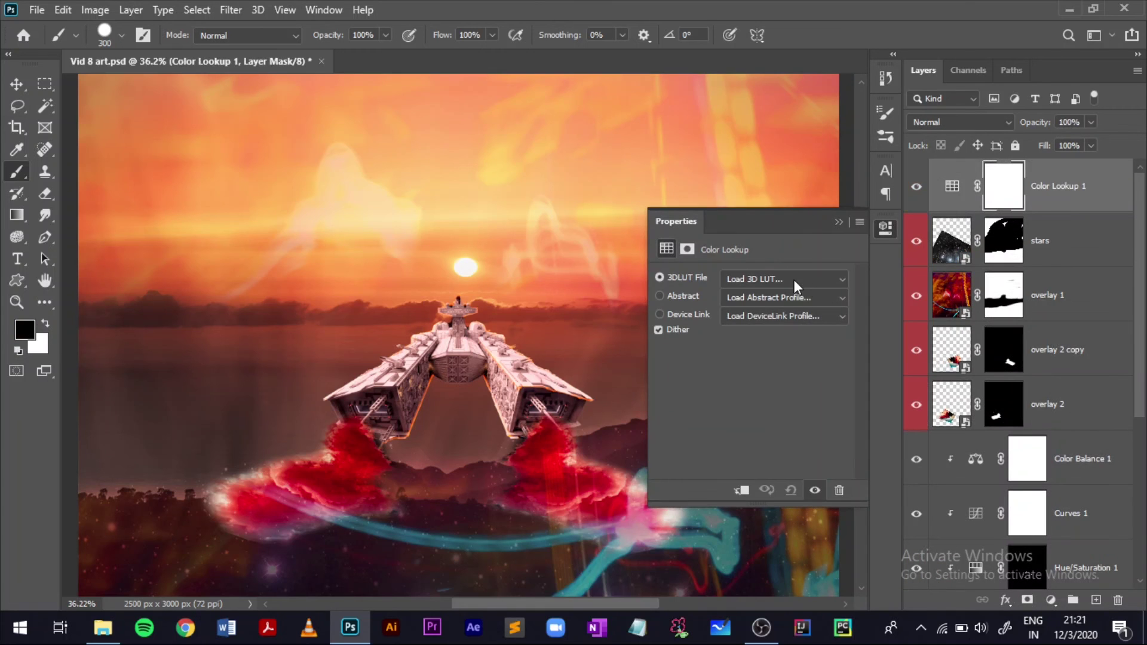
{"action": "left_click", "coordinate": [794, 279]}
{"action": "left_click", "coordinate": [777, 118]}
{"action": "left_click", "coordinate": [838, 222]}
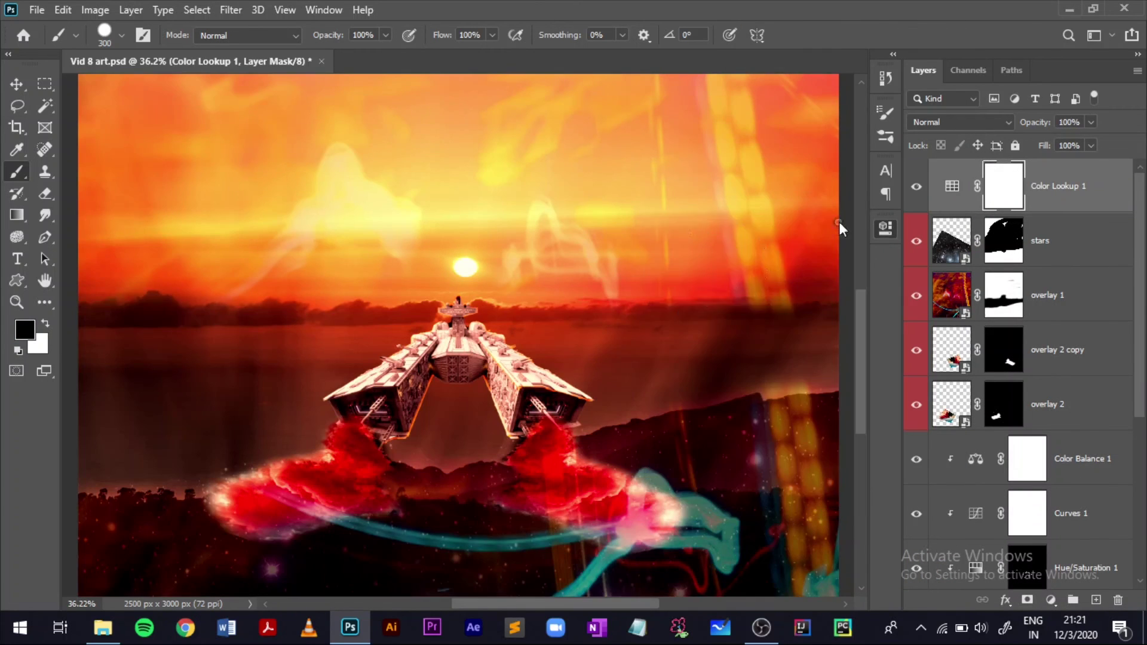
Step: Lower the Color Lookup 1 layer's opacity to 55%
{"action": "scroll", "coordinate": [538, 311], "scroll_direction": "down", "scroll_amount": 3}
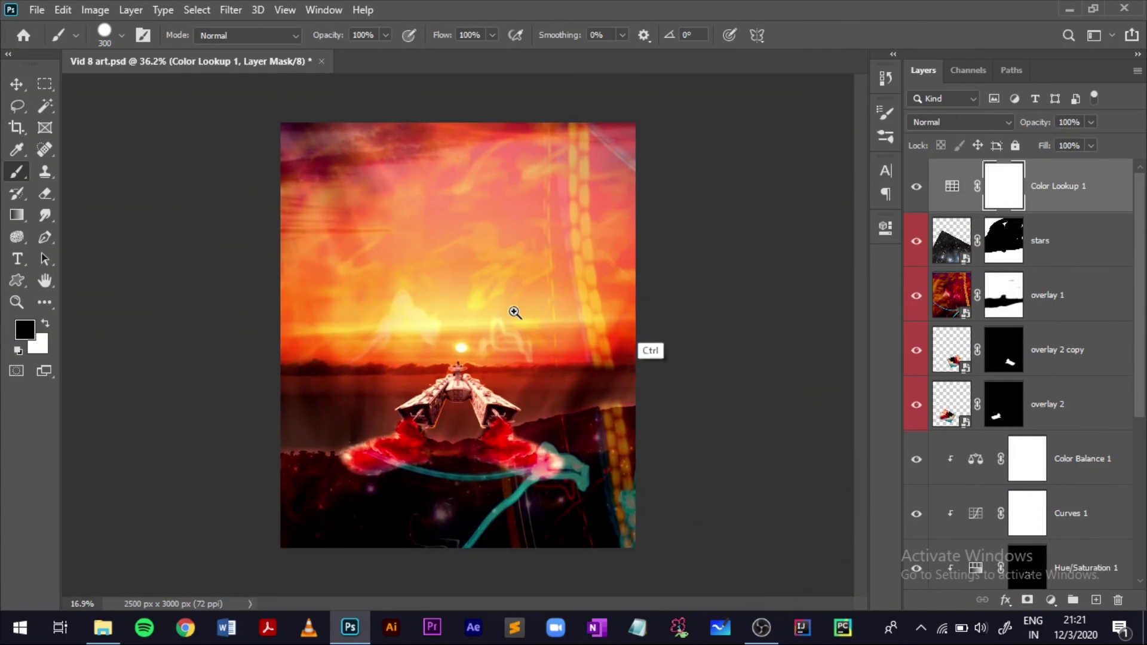
{"action": "left_click", "coordinate": [1091, 122]}
{"action": "left_click_drag", "start_coordinate": [1099, 145], "coordinate": [1062, 145]}
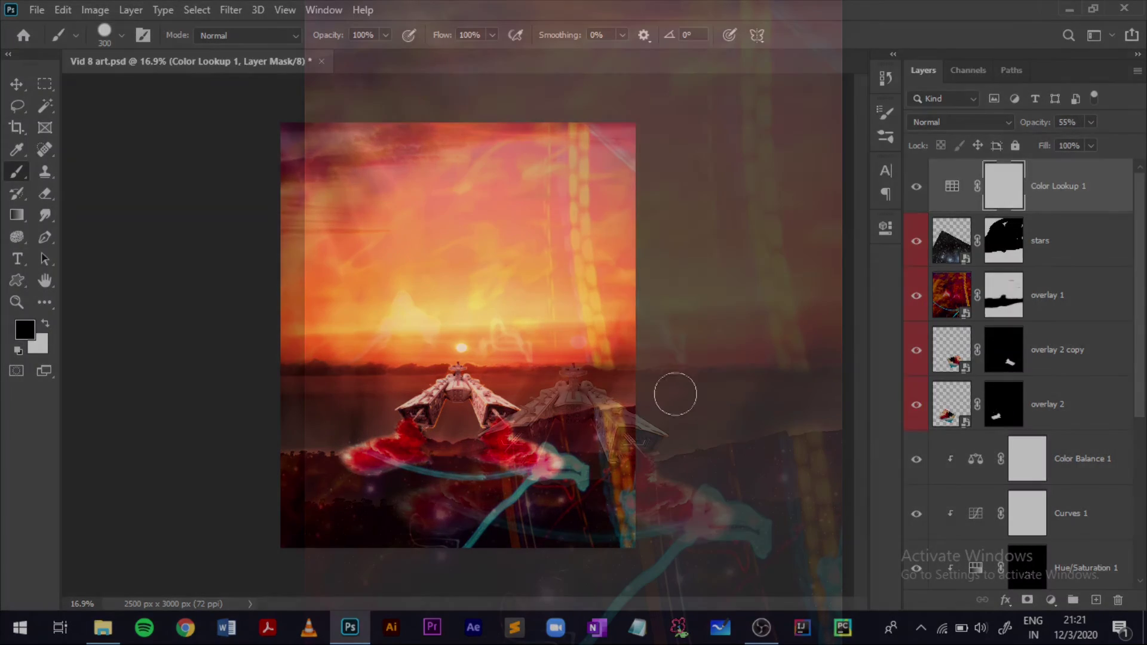